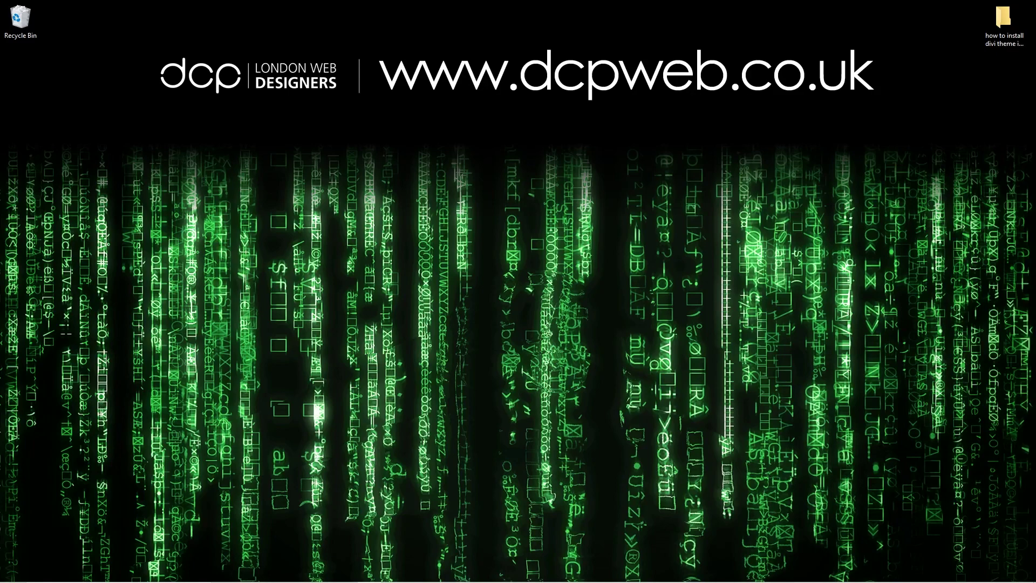
Step: Switch to Chrome and open the installed themes page in the dcpdev2 WordPress dashboard
click(818, 572)
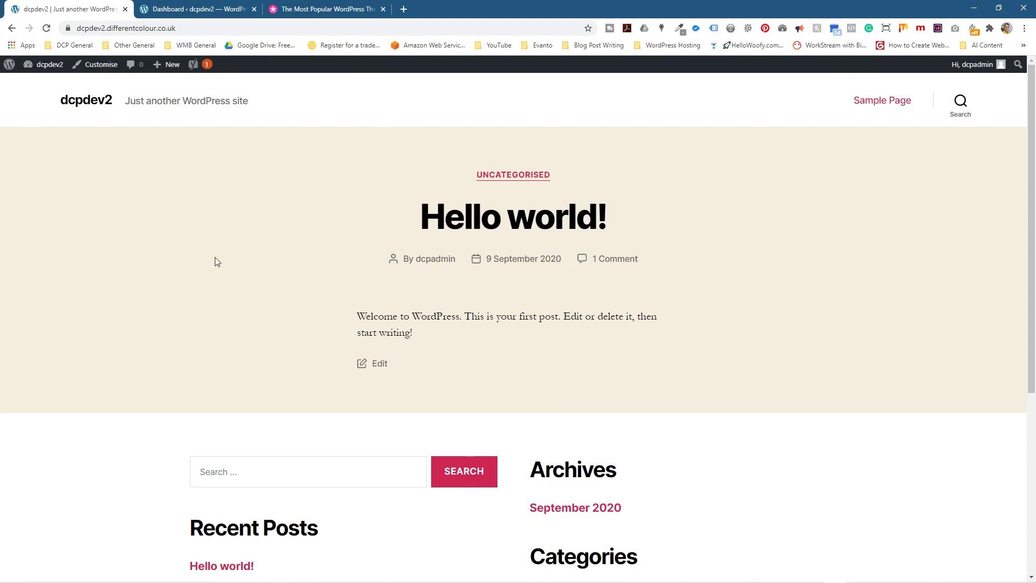
click(179, 10)
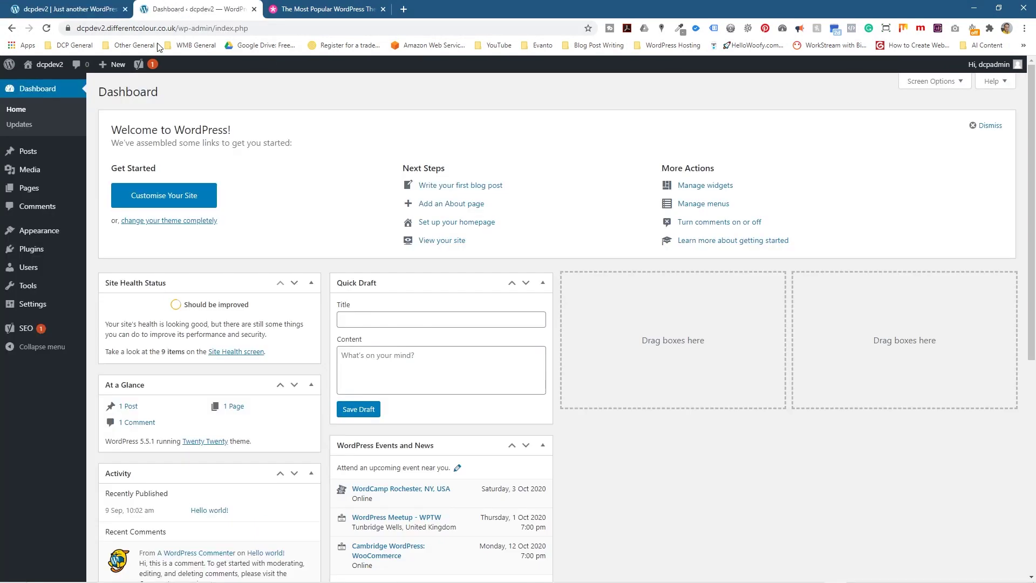
click(37, 237)
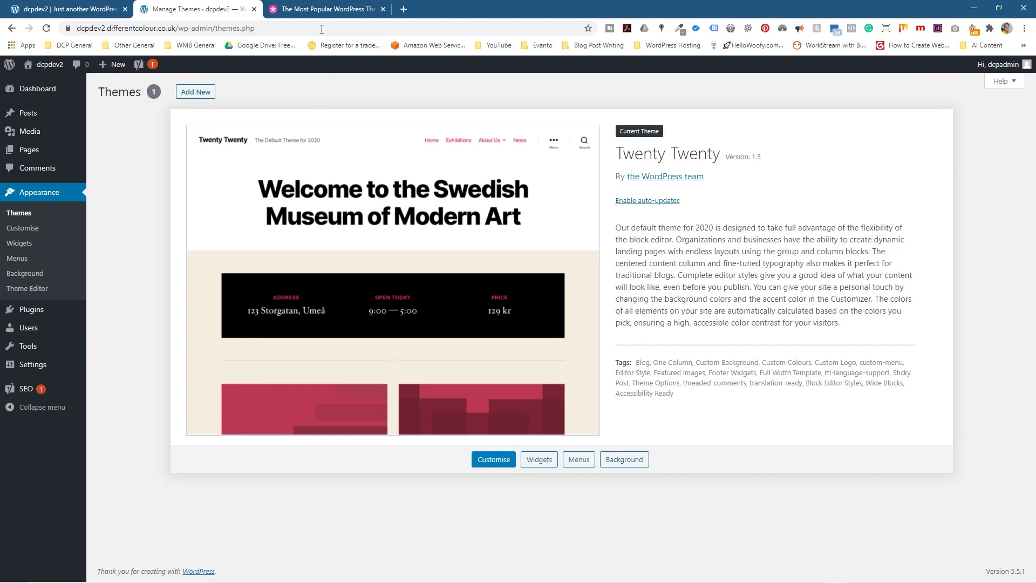
Step: Bring up the Elegant Themes home page and read the tagline under the WordPress Unleashed heading
click(324, 9)
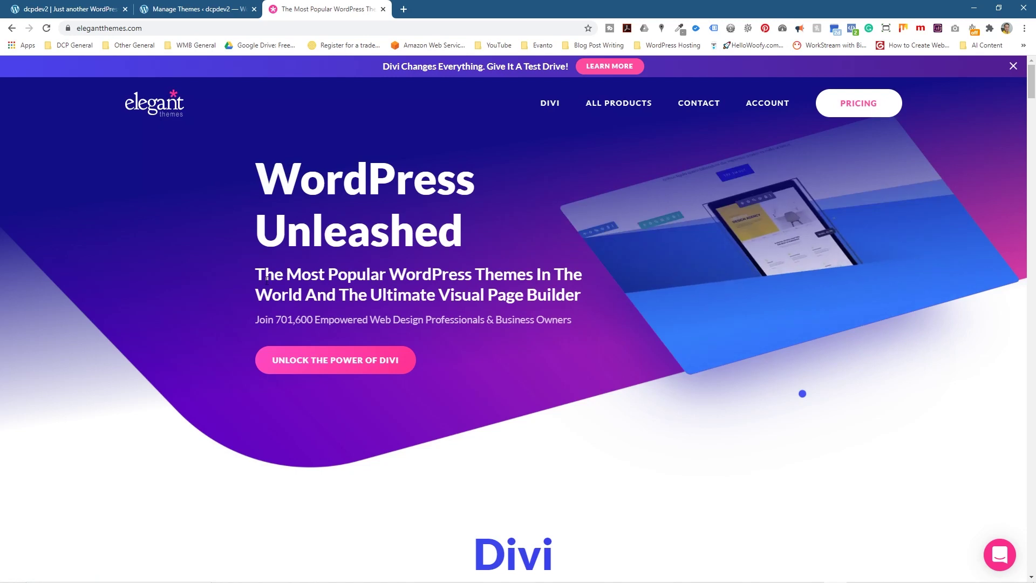
drag(256, 276, 586, 302)
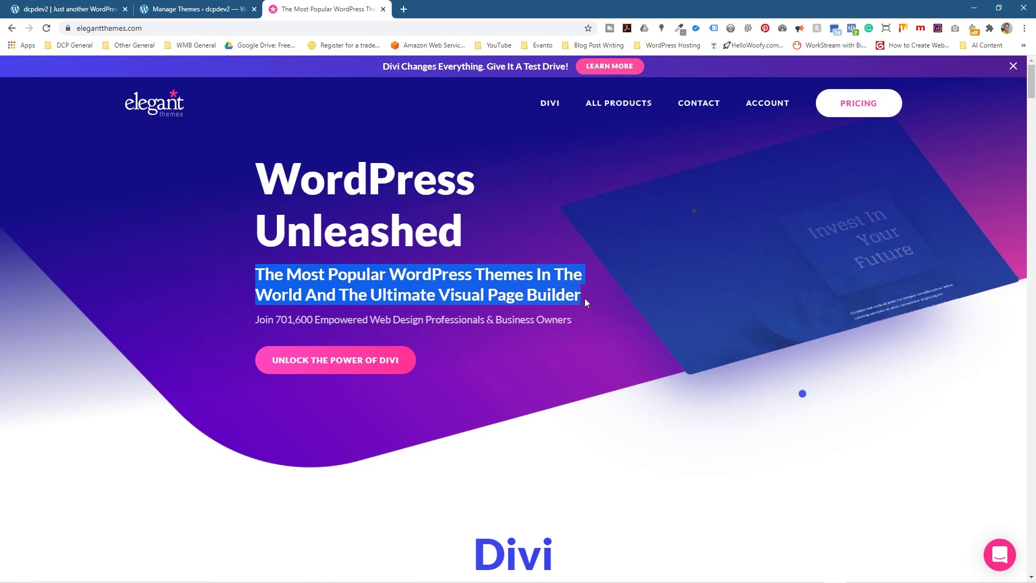
click(542, 293)
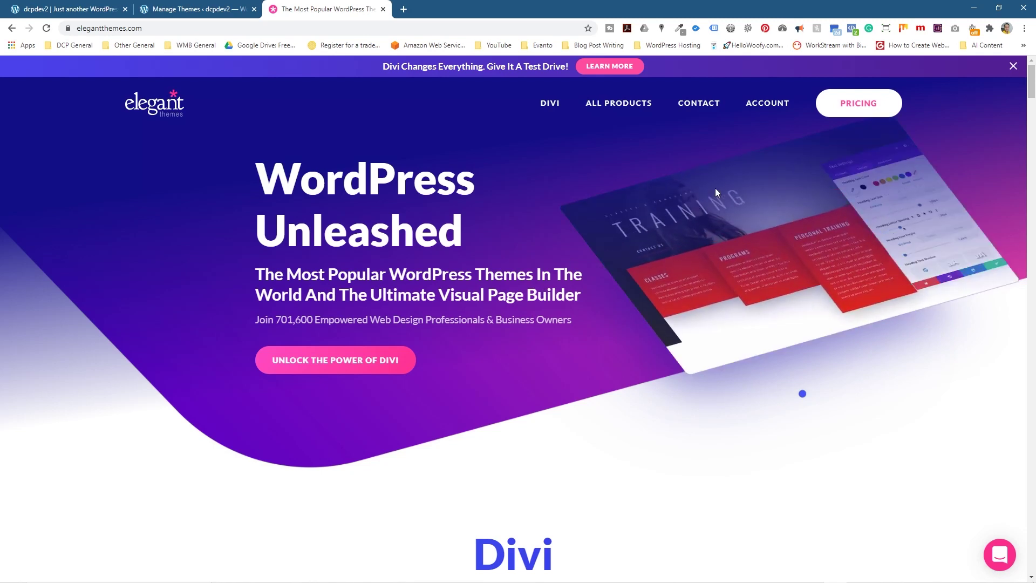
Step: Open the Divi All-In-One Theme product page and look through its features and website elements
mouse_move(618, 102)
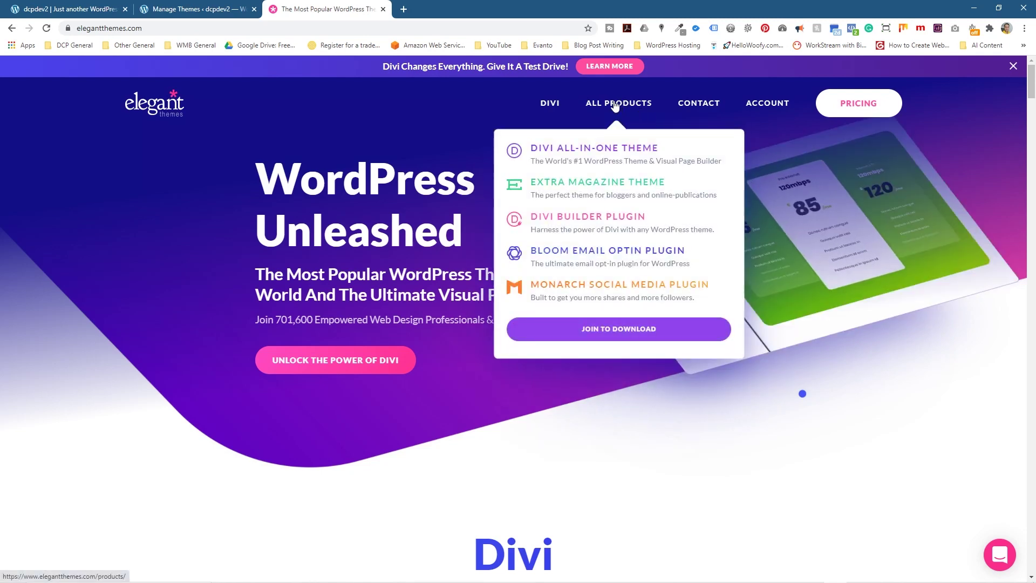
click(610, 153)
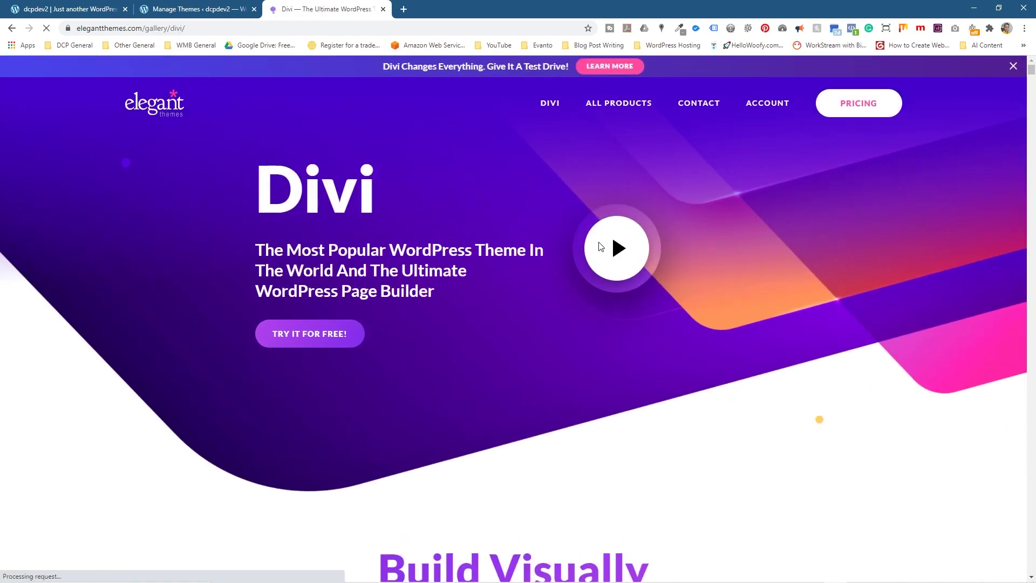
scroll(522, 351, down, 12)
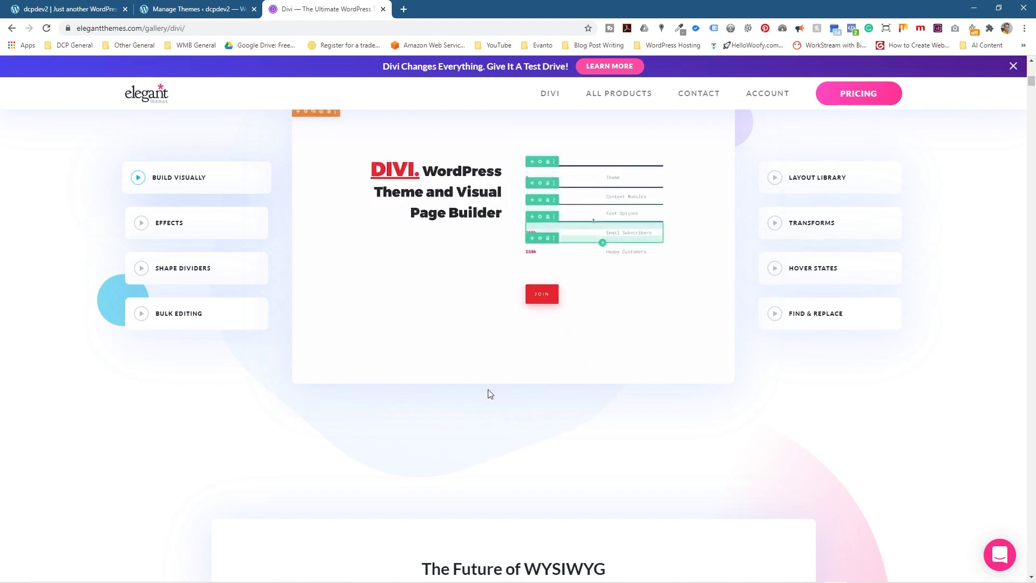
scroll(491, 392, down, 4)
scroll(492, 392, down, 4)
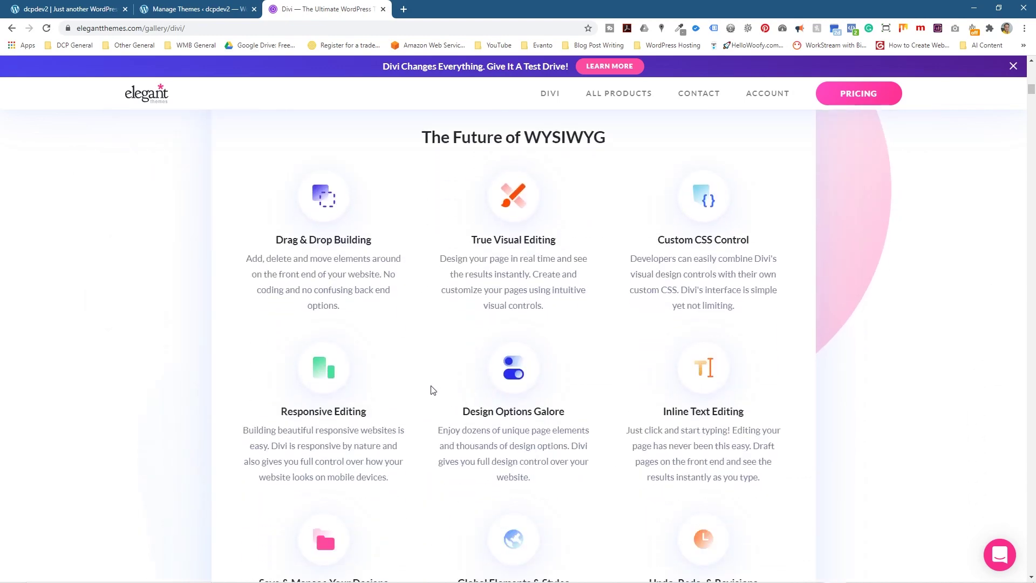
scroll(413, 383, down, 15)
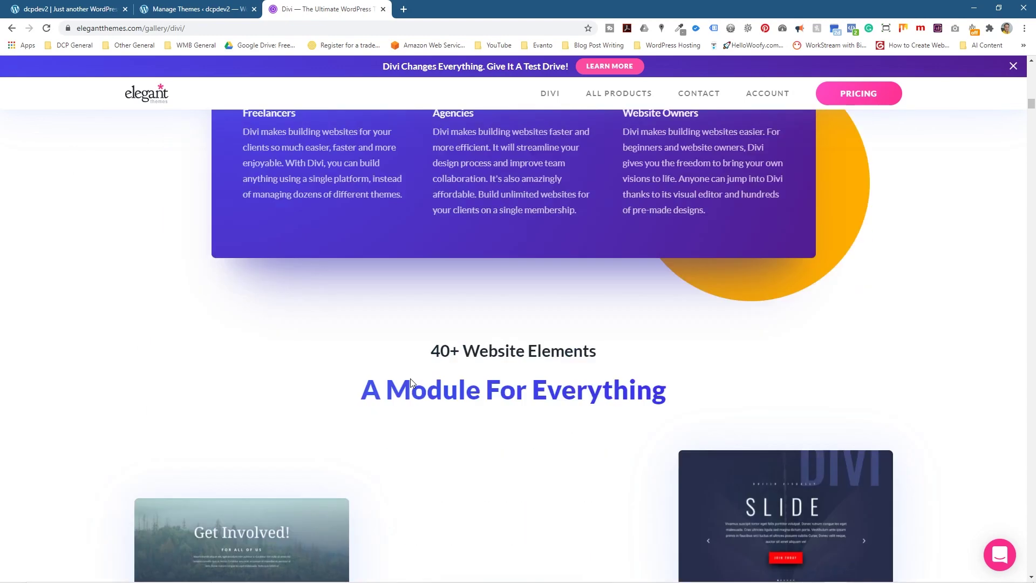
scroll(412, 383, down, 8)
scroll(413, 383, up, 18)
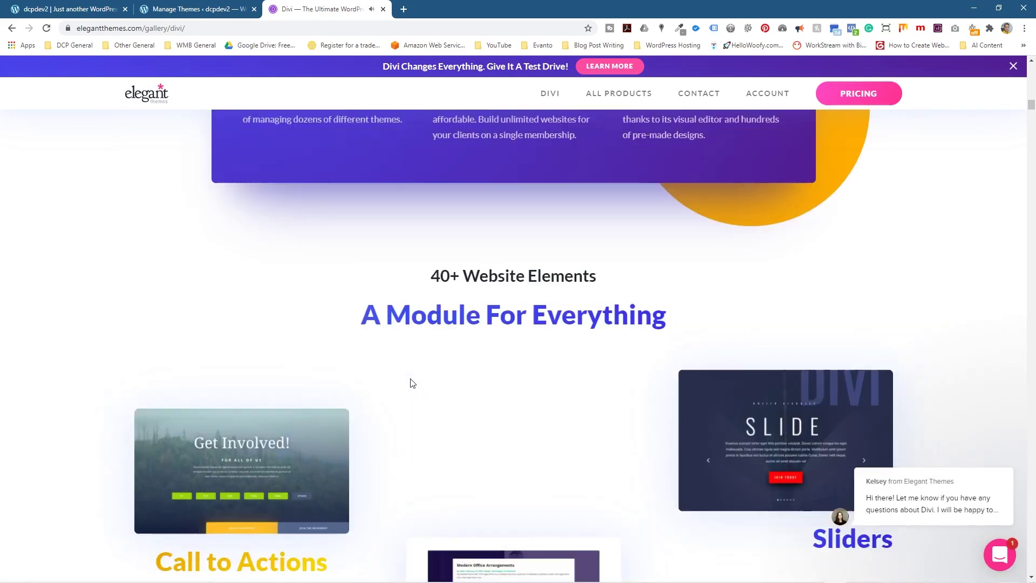
scroll(411, 383, up, 12)
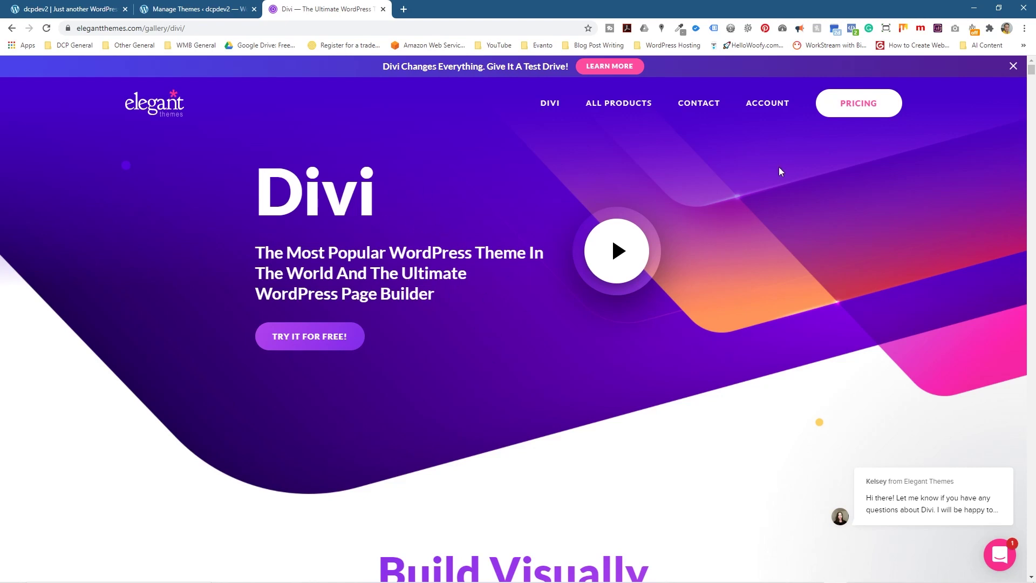
Step: Open the Elegant Themes pricing page and read the licence headline, the customer figure and the plan overview
click(850, 102)
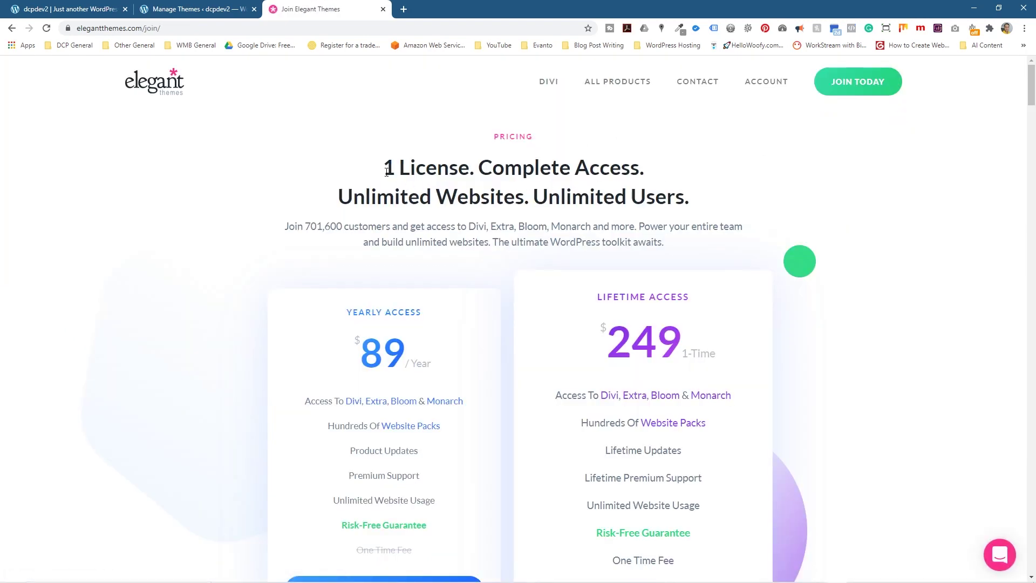
drag(384, 167, 598, 184)
drag(366, 197, 695, 203)
click(451, 224)
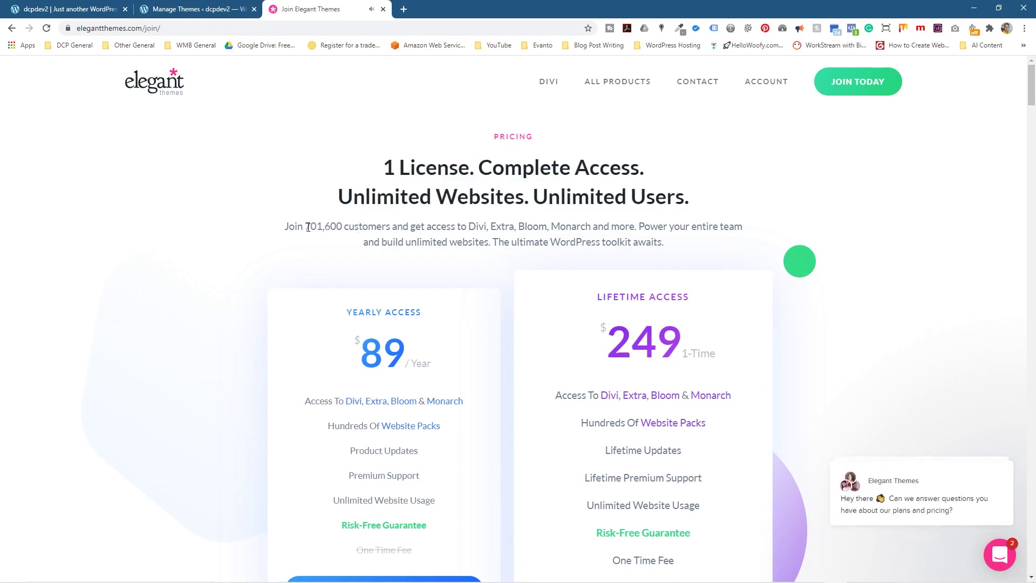
drag(305, 226, 355, 226)
click(352, 231)
scroll(507, 285, down, 3)
scroll(505, 275, up, 2)
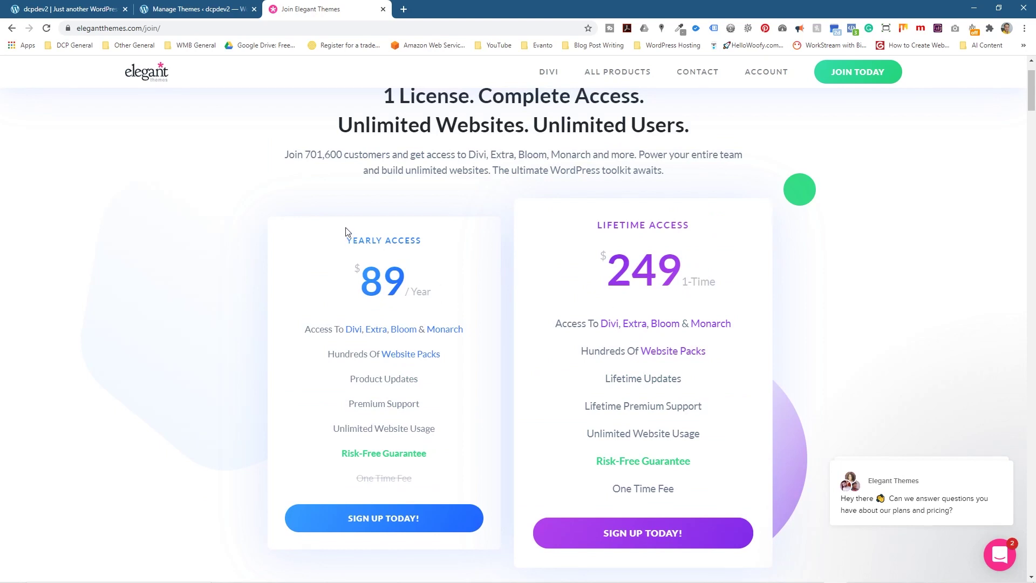
Step: Review the Yearly Access plan's features and price, and check which products the membership includes
drag(345, 241, 423, 491)
click(223, 424)
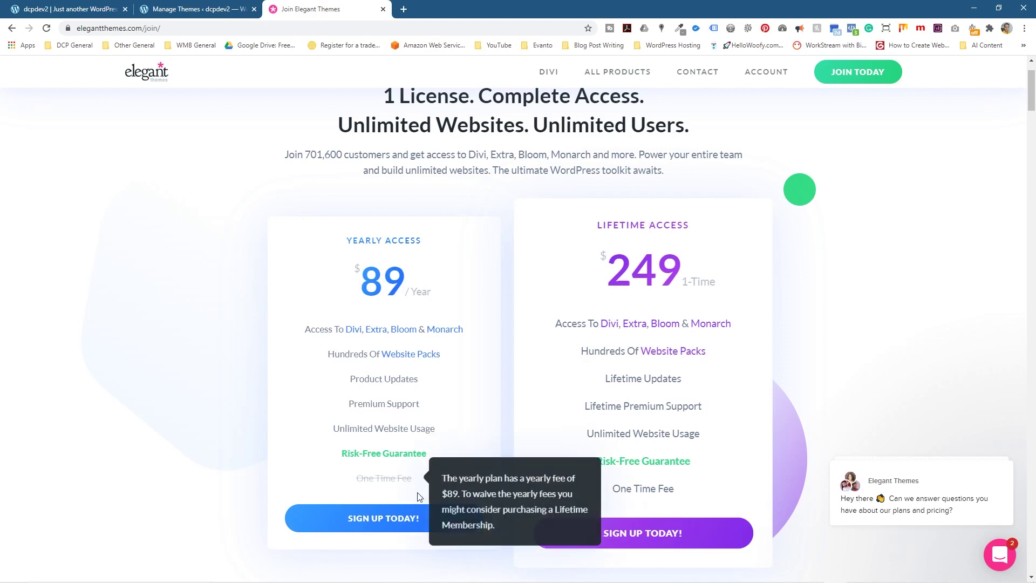
mouse_move(348, 335)
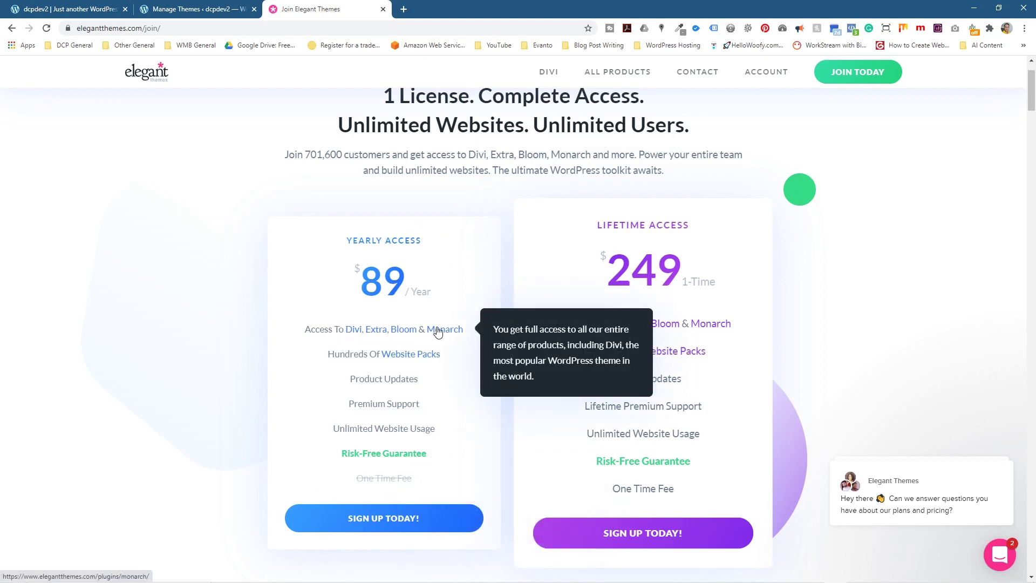
mouse_move(580, 74)
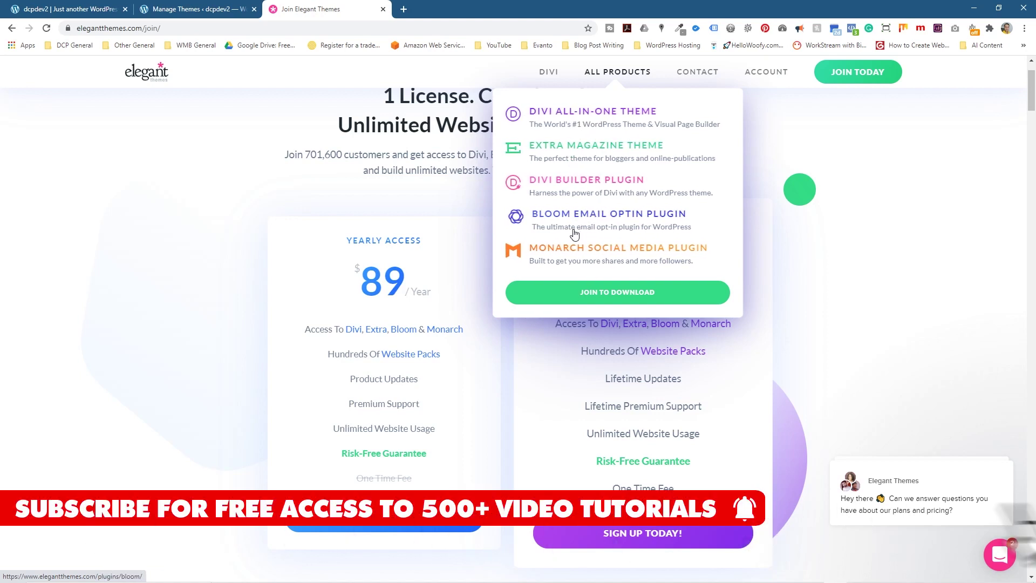
double_click(371, 286)
click(430, 288)
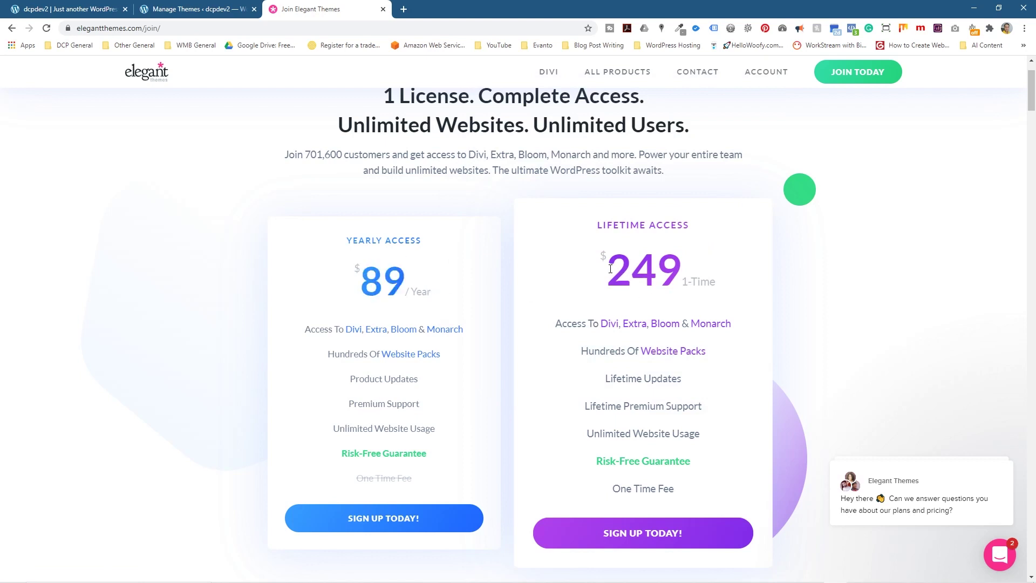
Step: Check the Lifetime Access plan's one-time price and benefits, and the Yearly Access plan's unlimited website usage
drag(610, 270, 719, 285)
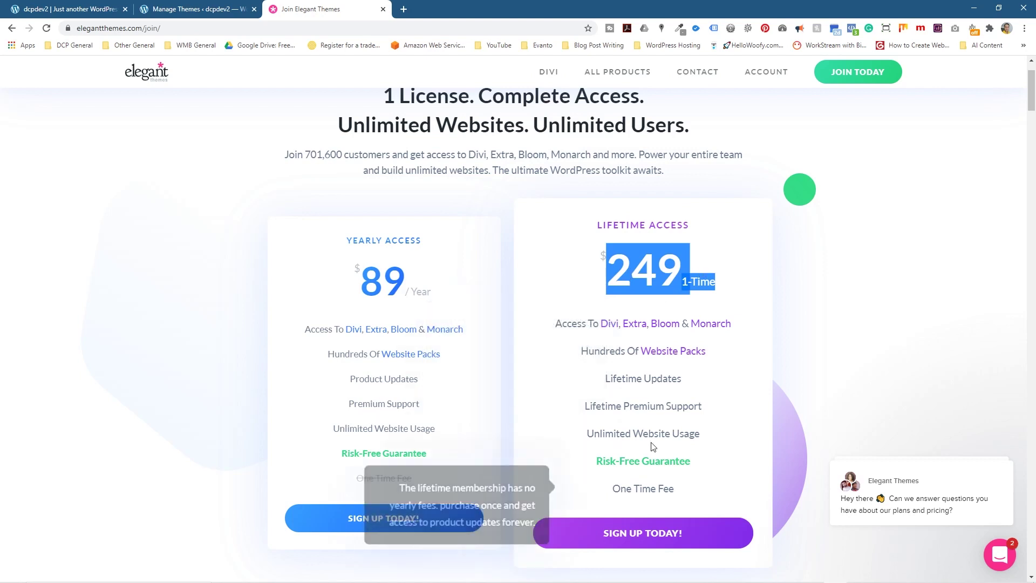
mouse_move(637, 402)
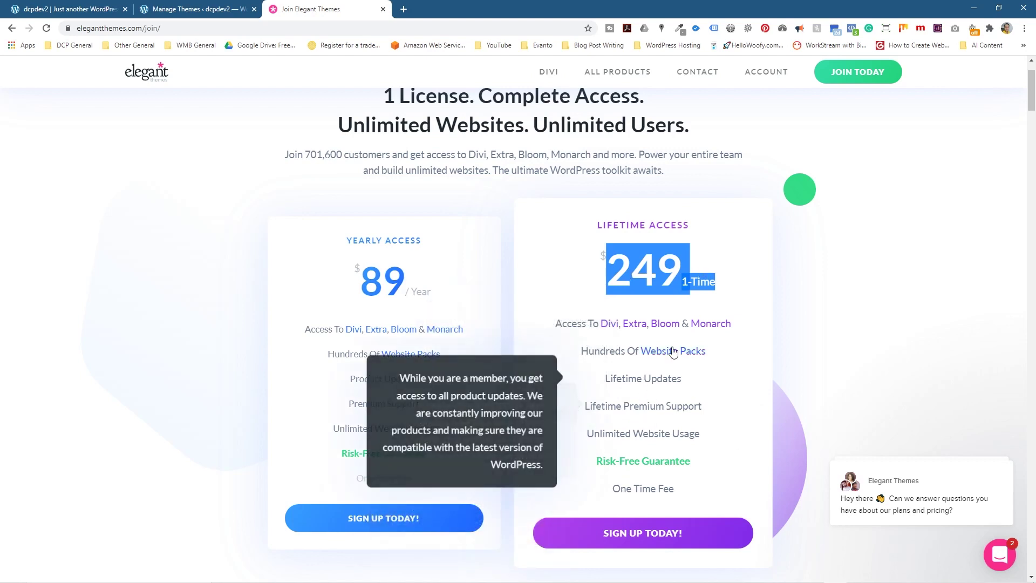
mouse_move(370, 423)
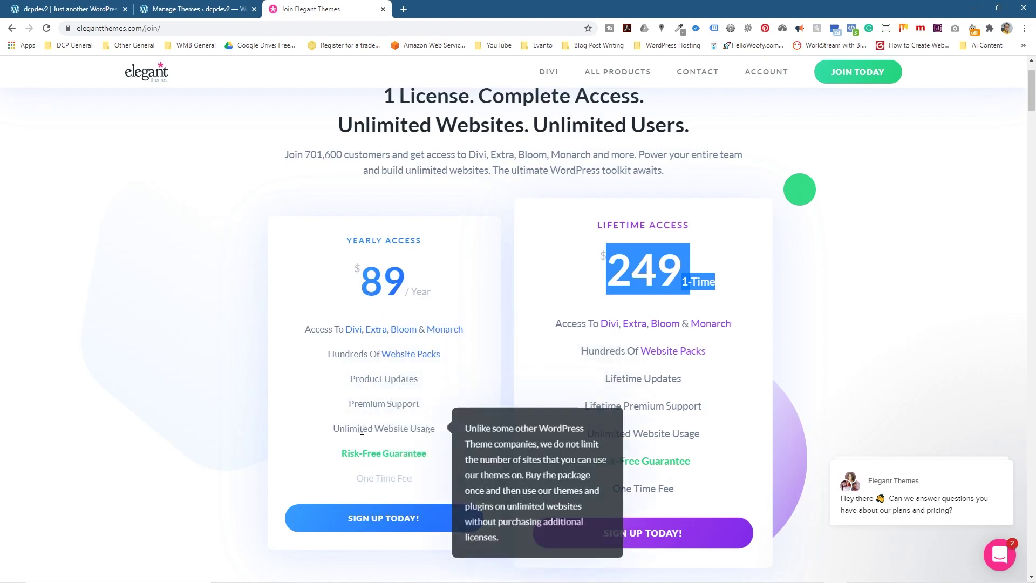
drag(335, 429, 444, 431)
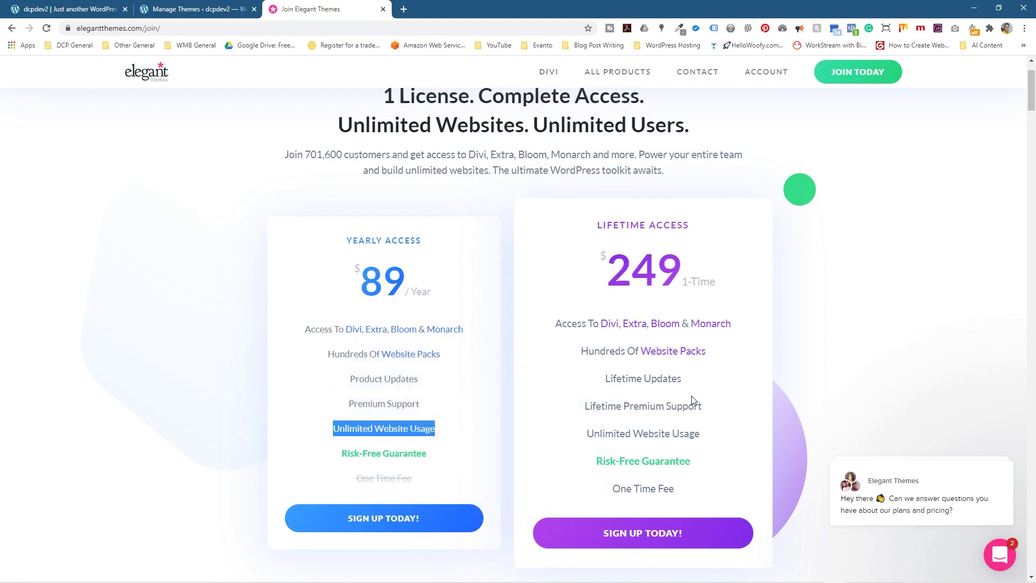
Step: Log in to the Elegant Themes members area with the account username and password
click(767, 72)
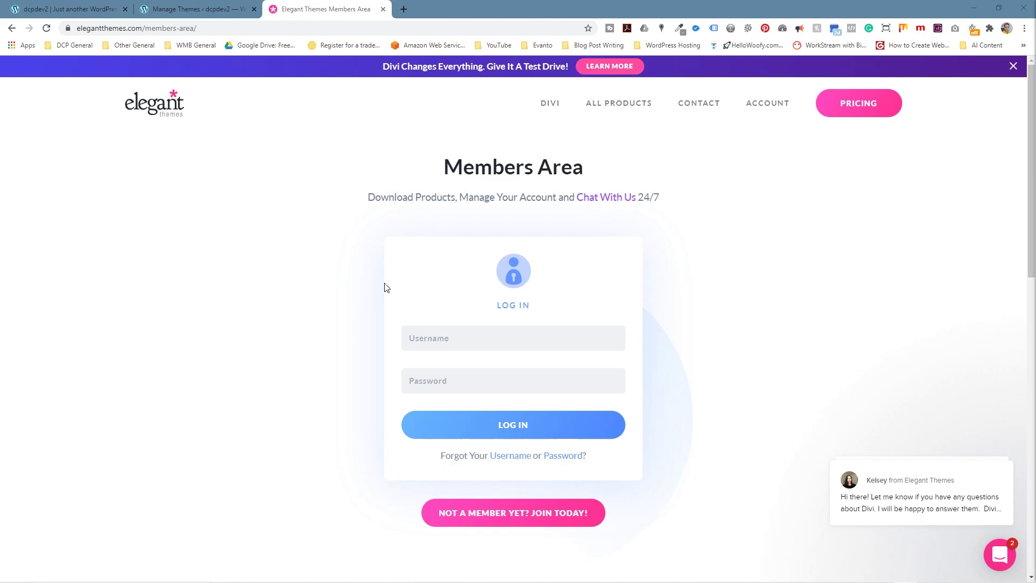
click(513, 330)
text(dcpweb)
click(469, 384)
key(ctrl+v)
click(481, 425)
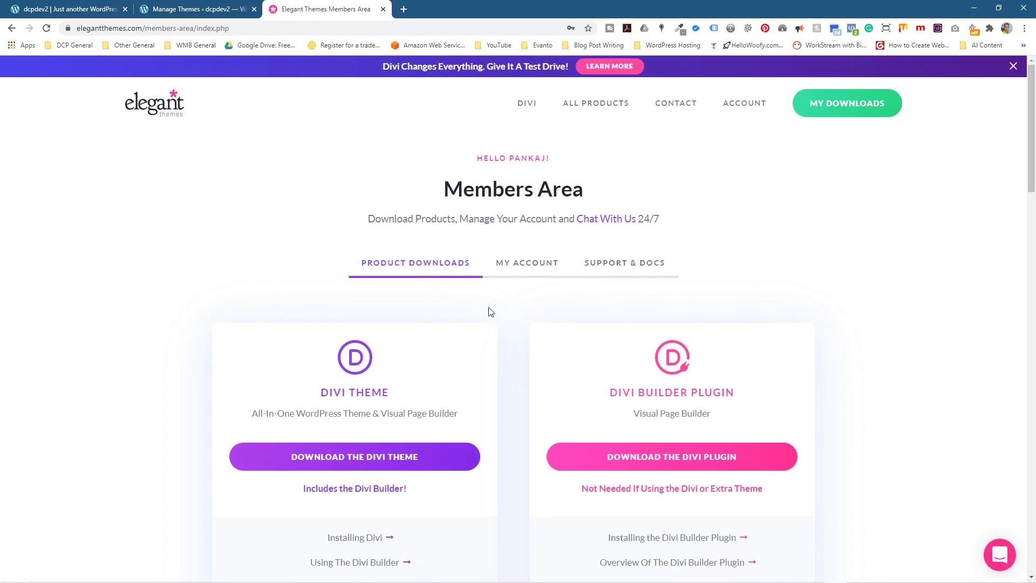
Step: Compare the Divi Builder plugin and Divi theme downloads, and download the Divi theme package
scroll(530, 320, down, 4)
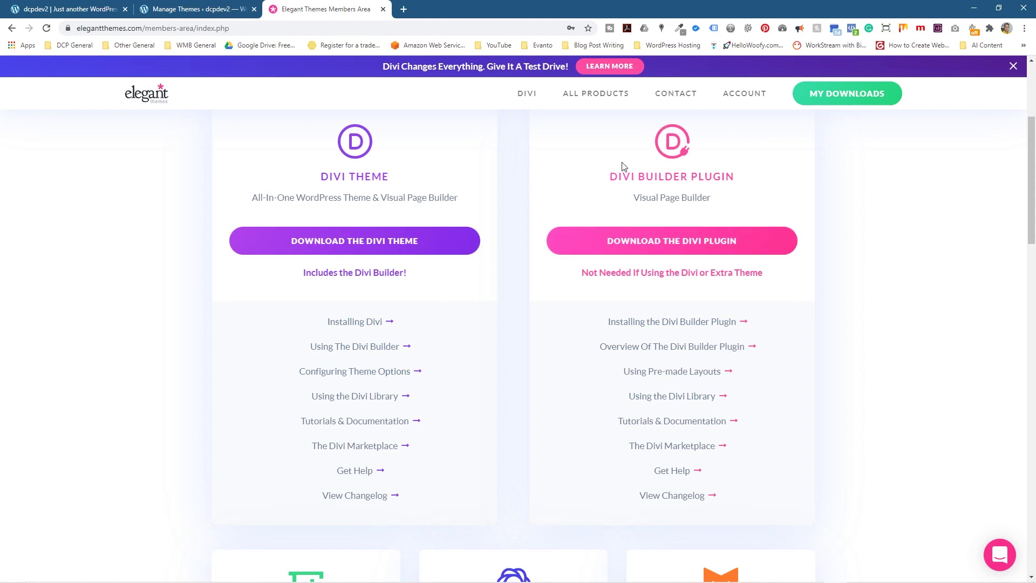
drag(611, 176, 743, 180)
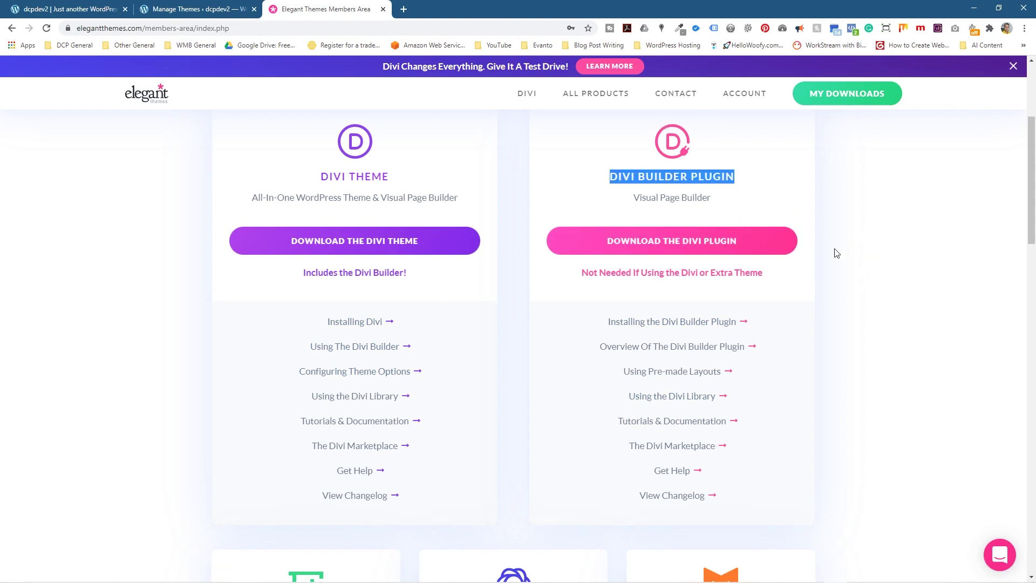
click(964, 271)
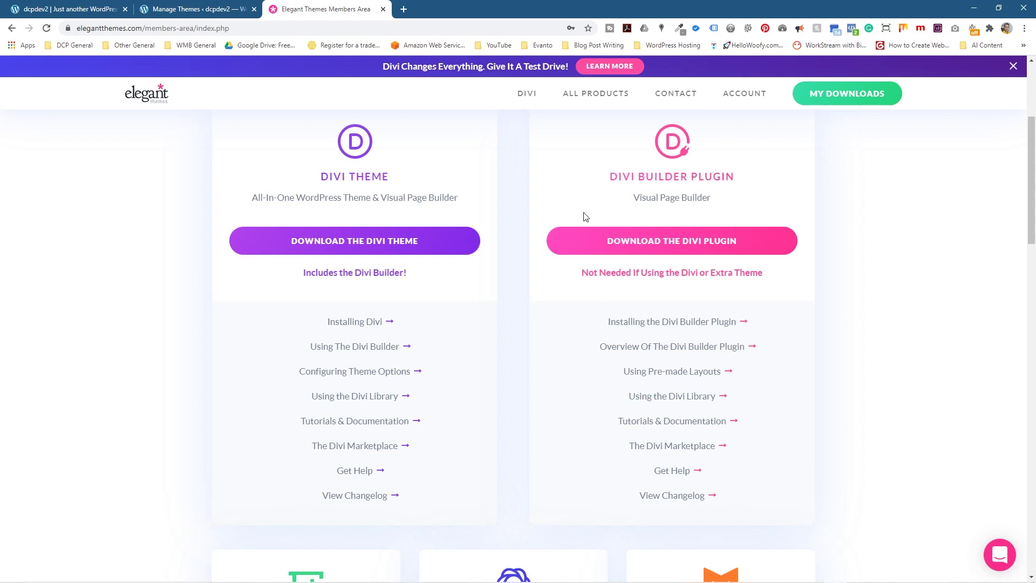
drag(317, 181, 399, 181)
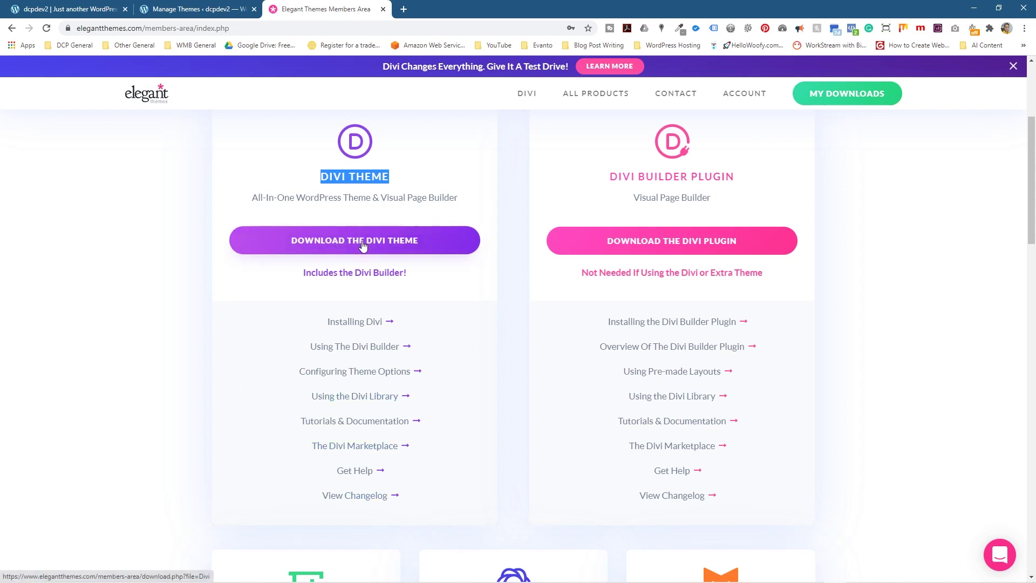
click(379, 247)
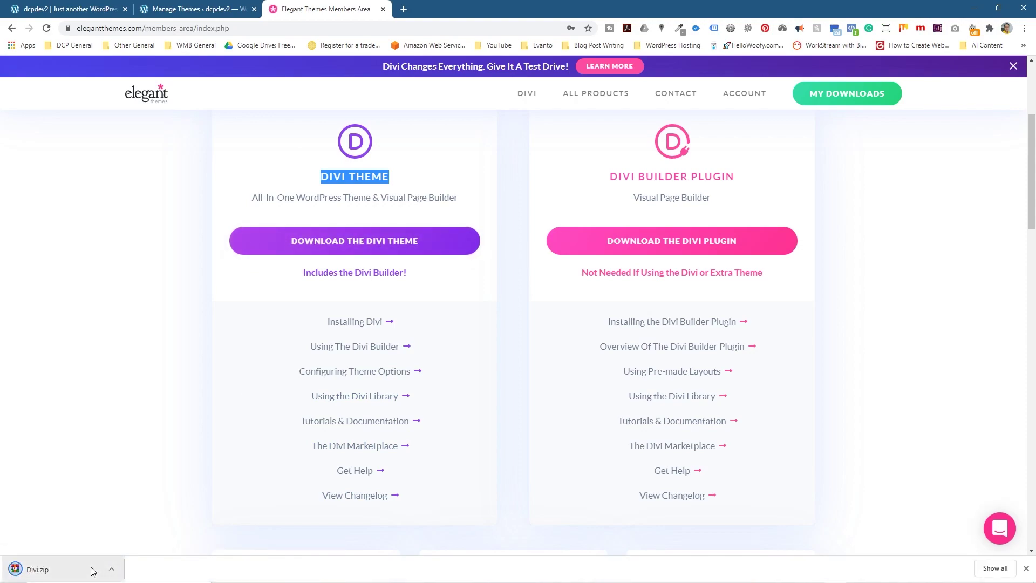
Step: Arrange Chrome beside the "how to install divi theme in wordpress" folder window and put the downloaded Divi.zip into that folder
drag(497, 9, 3, 78)
click(923, 65)
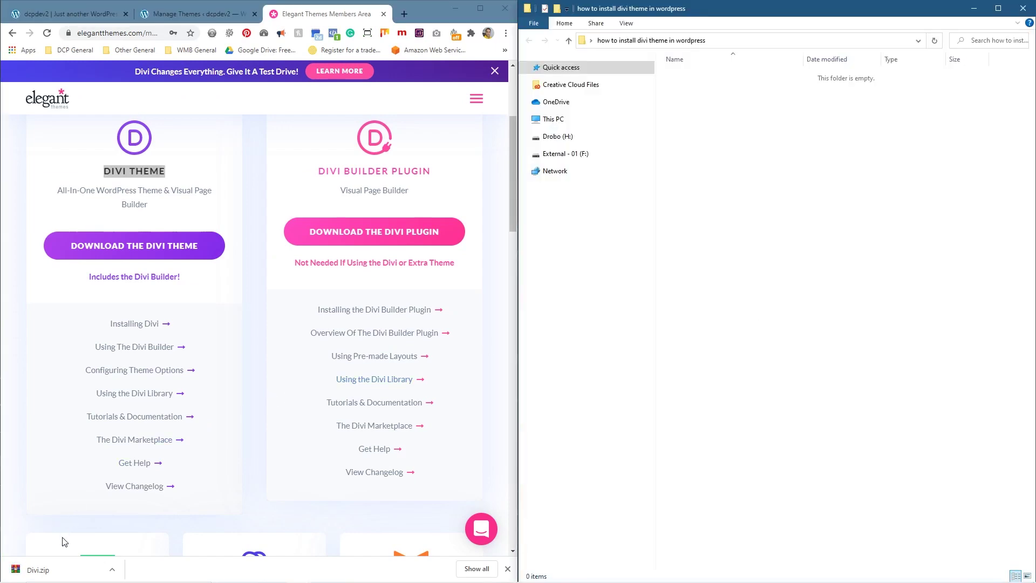
drag(33, 568, 731, 127)
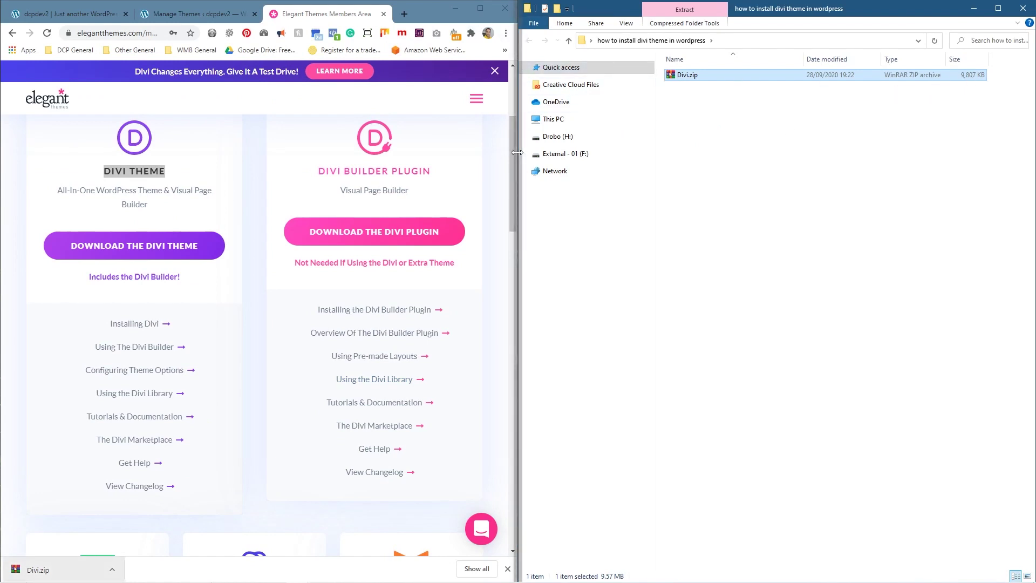
Step: Widen the Chrome window against the folder window and narrow the folder's navigation pane to show more file details
drag(515, 149, 642, 151)
click(853, 216)
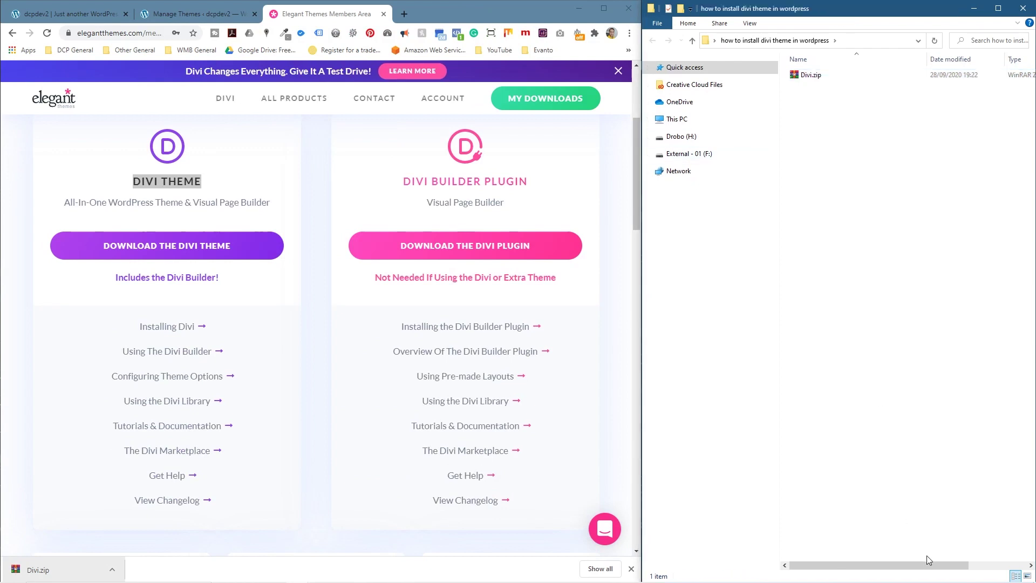
drag(778, 474, 735, 474)
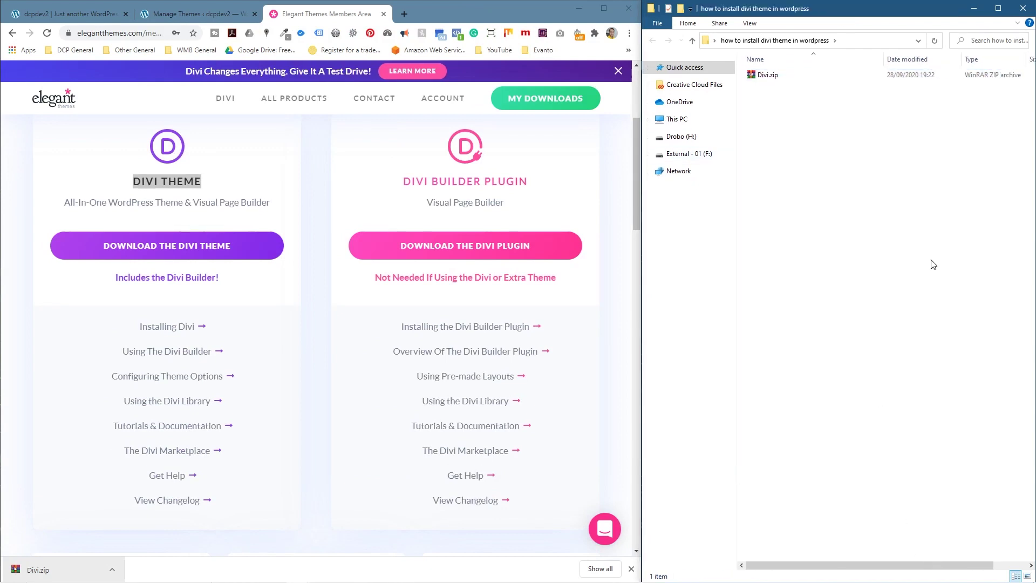
Step: Check the Divi.zip details in the folder window and open the theme upload form on the dcpdev2 site's Add Themes page
drag(908, 565, 941, 568)
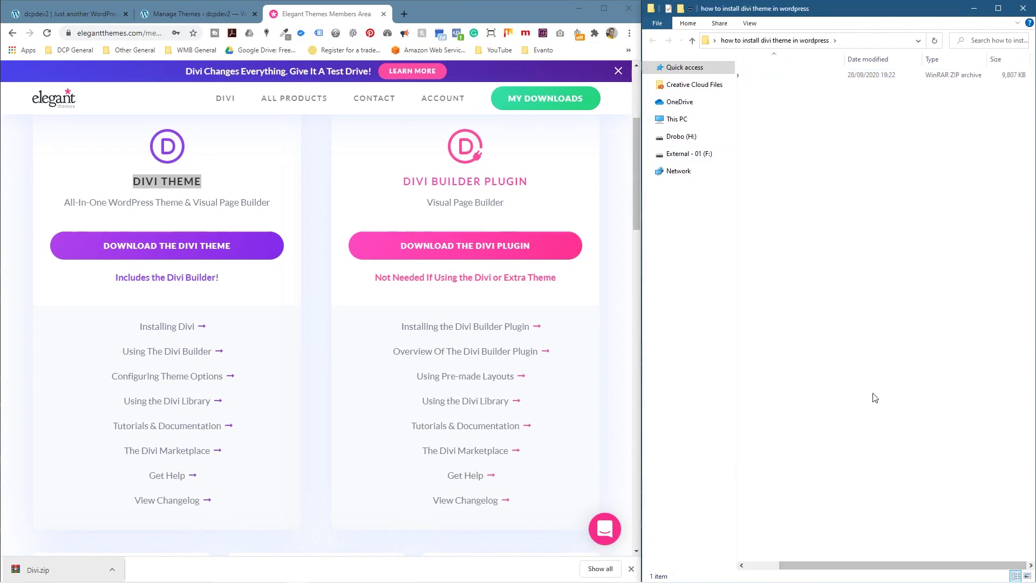
scroll(868, 405, left, 3)
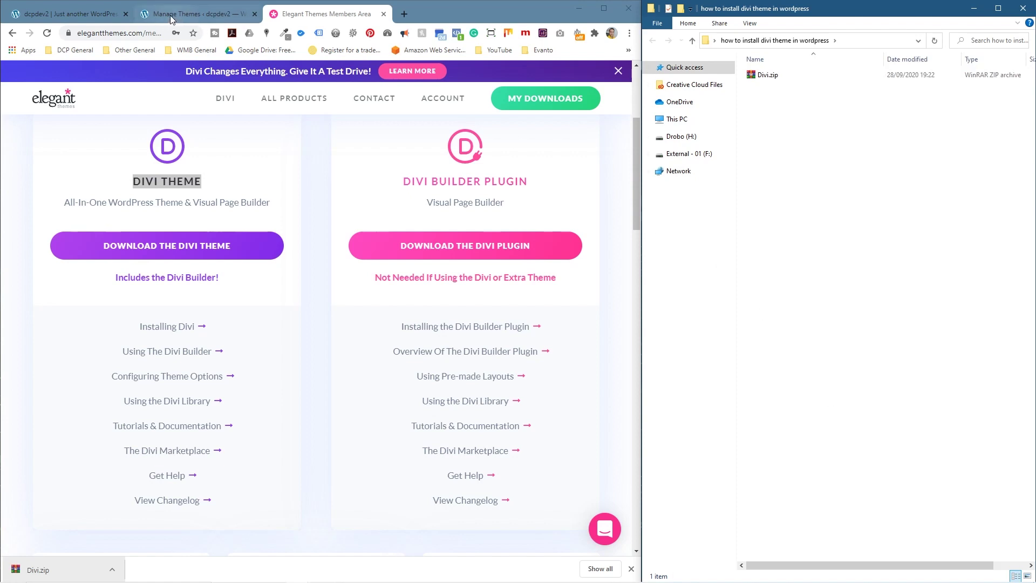
click(195, 19)
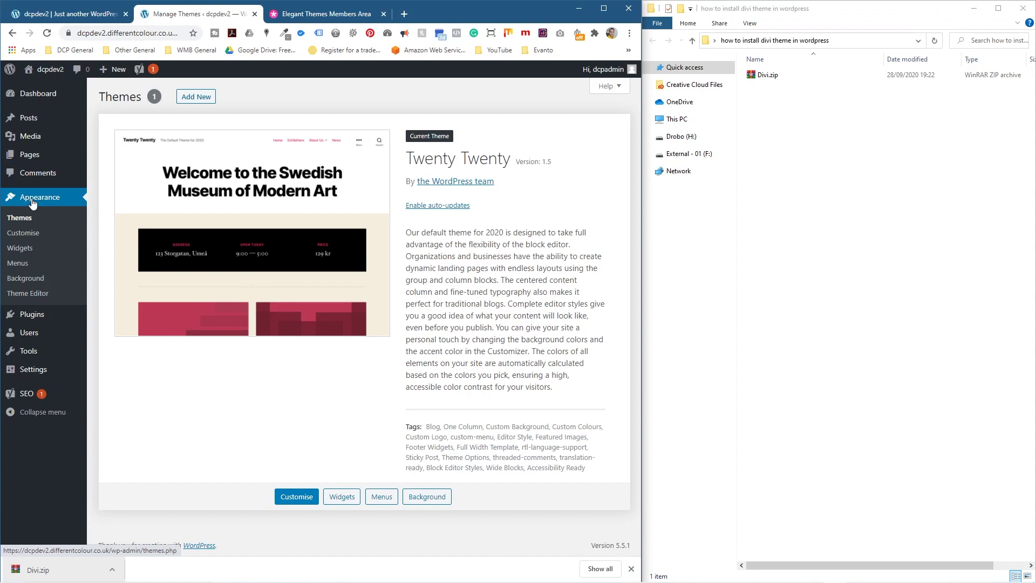
click(197, 98)
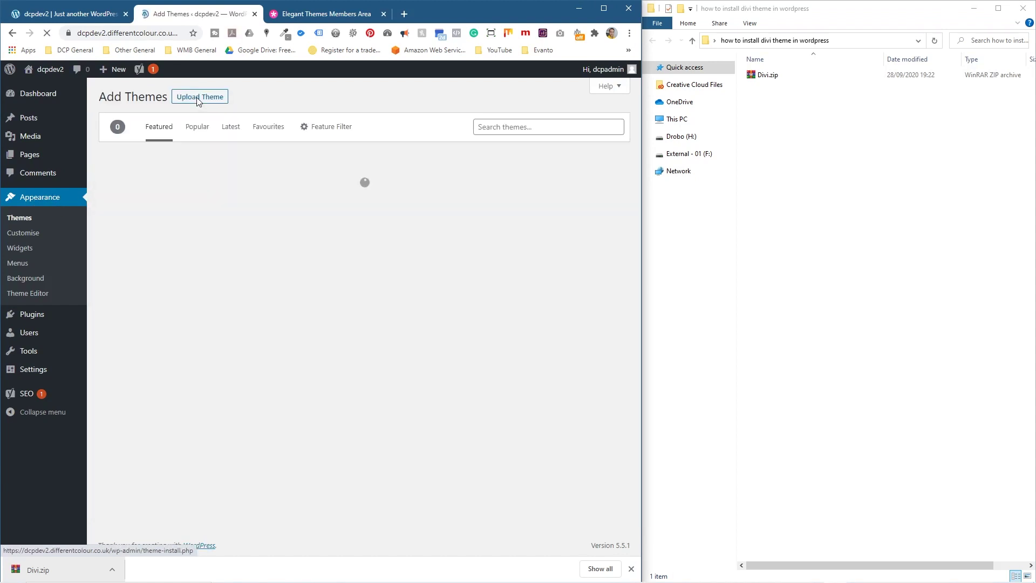
click(630, 568)
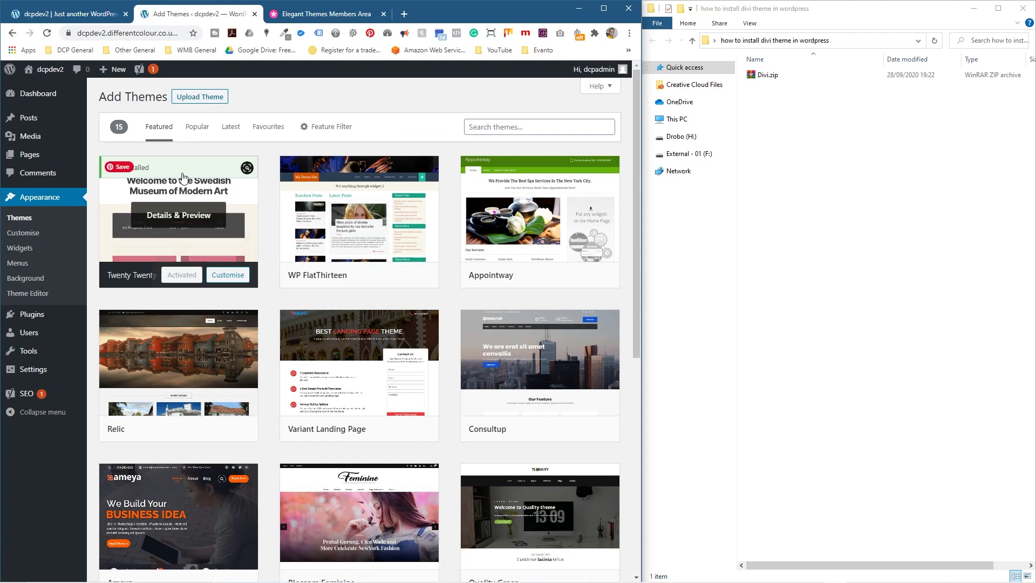
scroll(269, 323, down, 8)
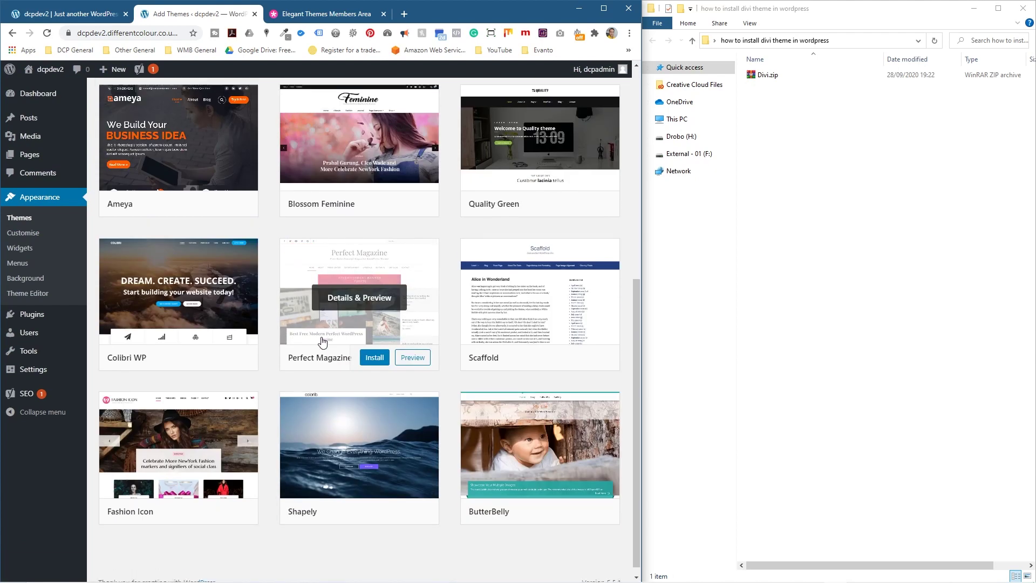
scroll(320, 341, up, 8)
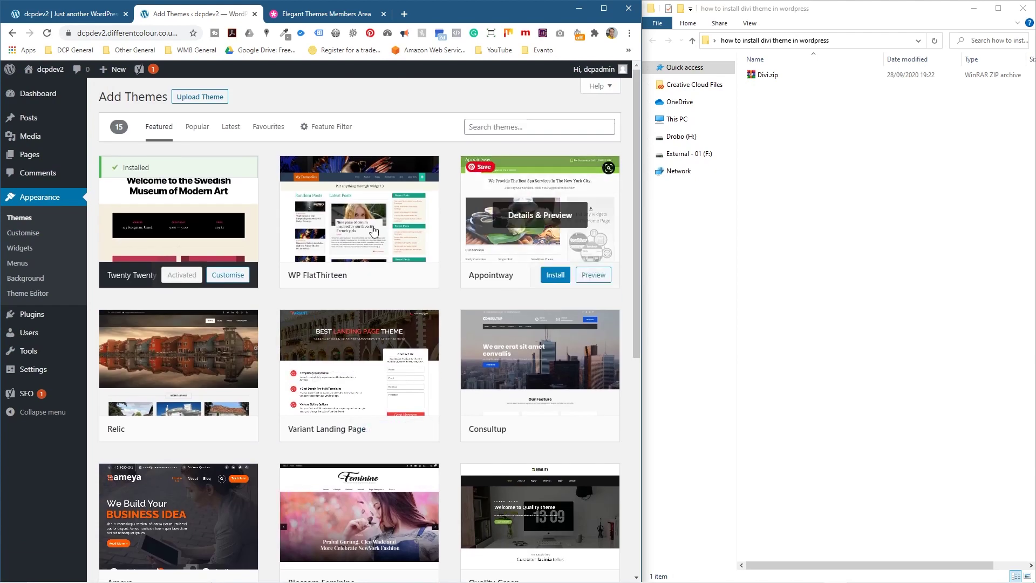
click(200, 101)
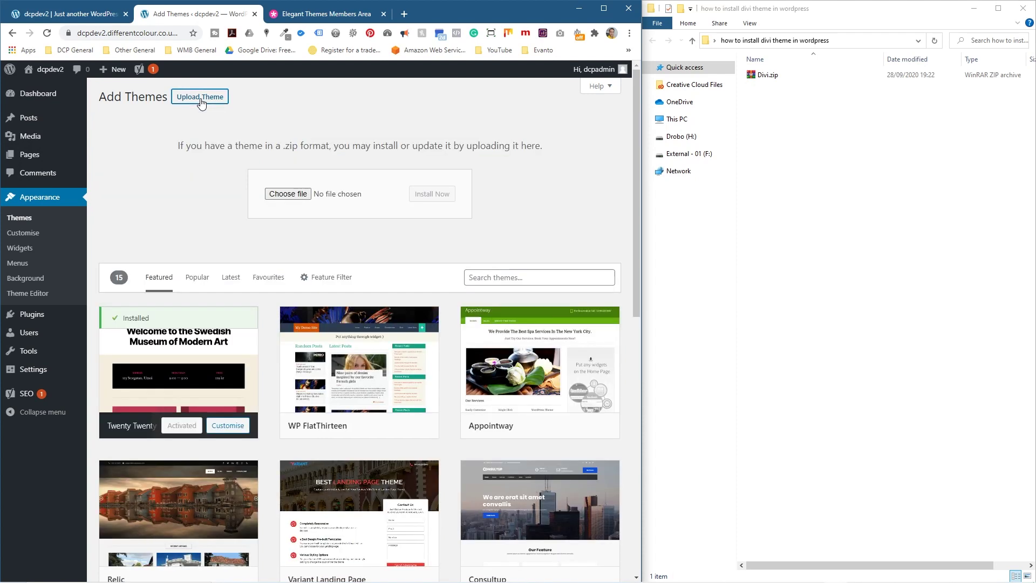
Step: Choose Divi.zip from the "how to install divi theme in wordpress" folder as the theme file to upload
click(287, 195)
click(869, 50)
click(869, 43)
key(ctrl+c)
click(414, 25)
key(ctrl+v)
key(Return)
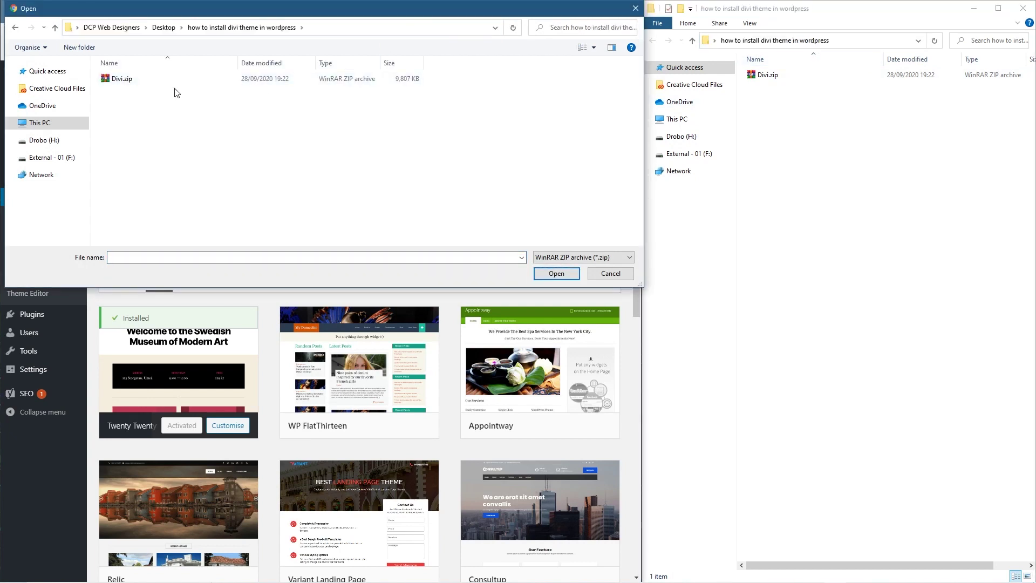
click(120, 79)
click(556, 273)
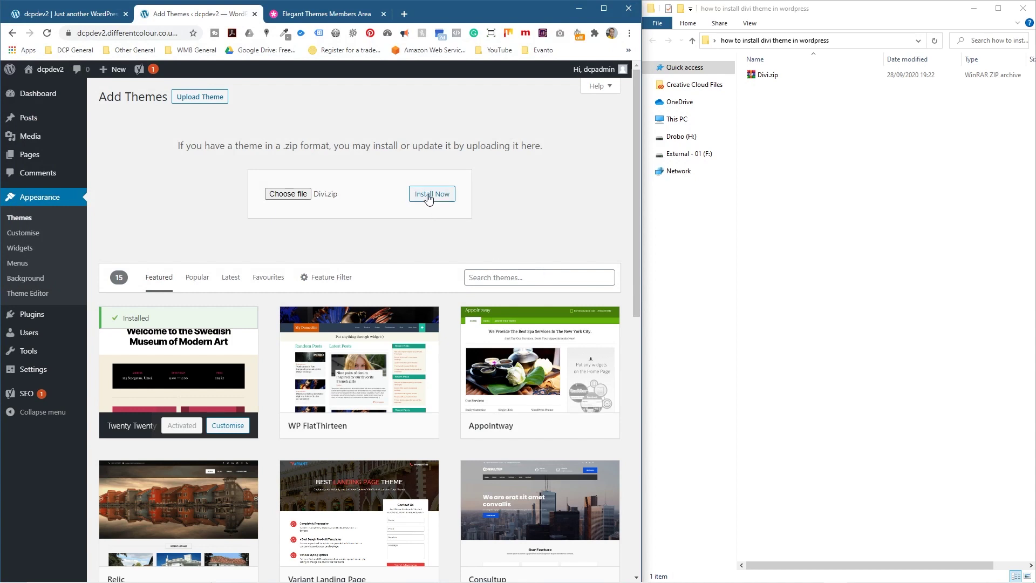
Step: Install the theme from Divi.zip, maximize the browser window and check the installation message
click(428, 195)
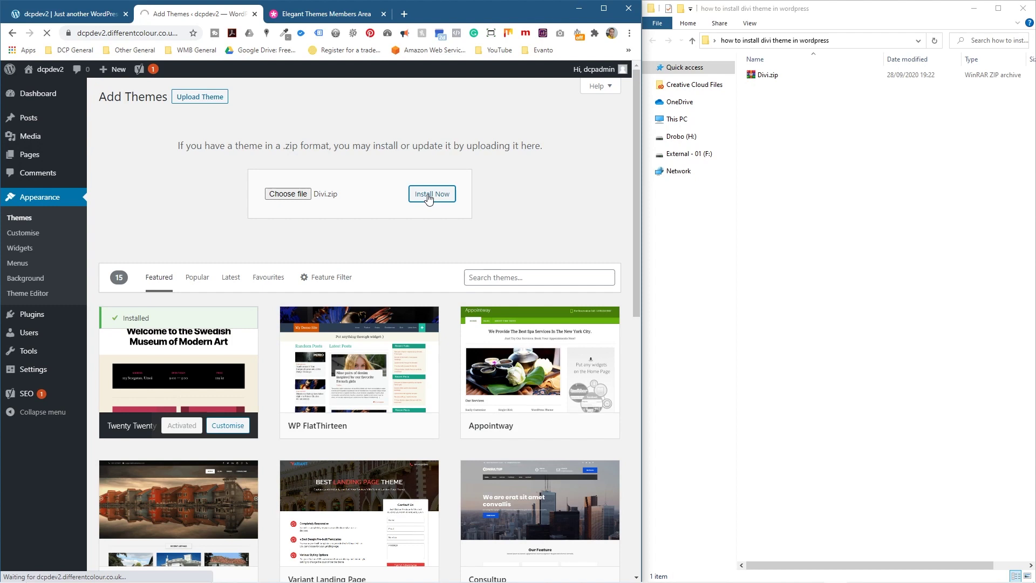
click(603, 8)
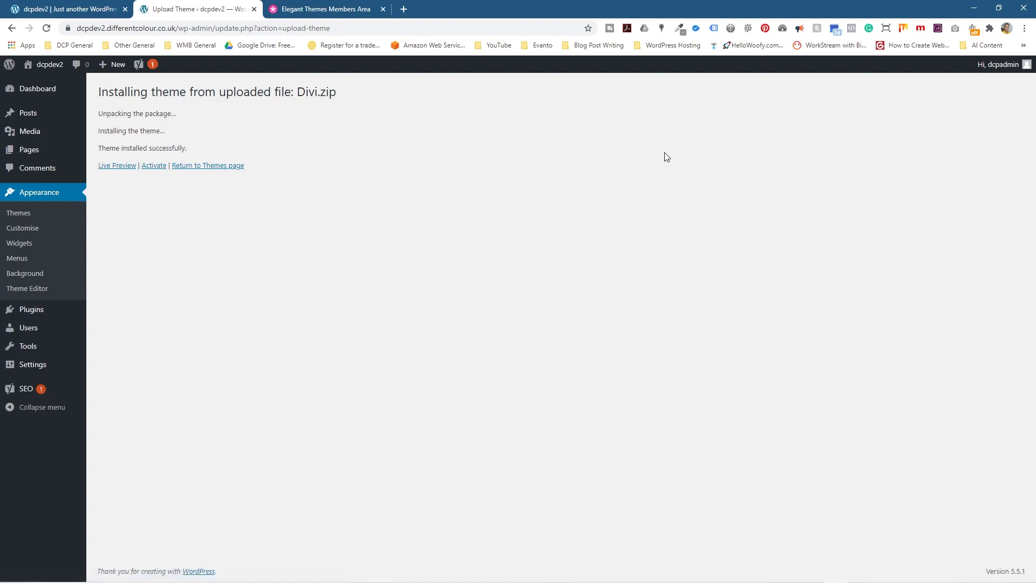
drag(110, 148, 243, 147)
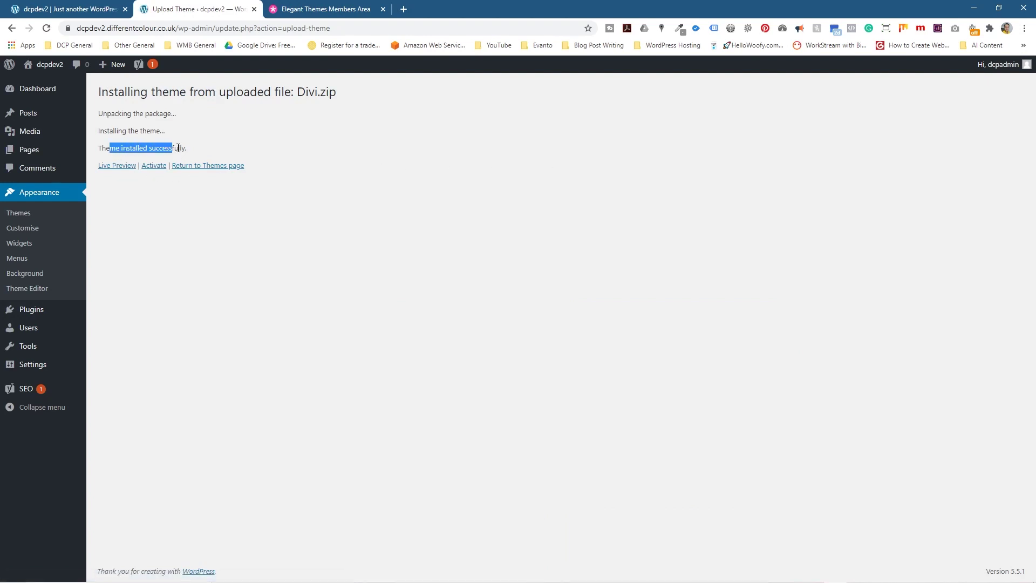
click(359, 146)
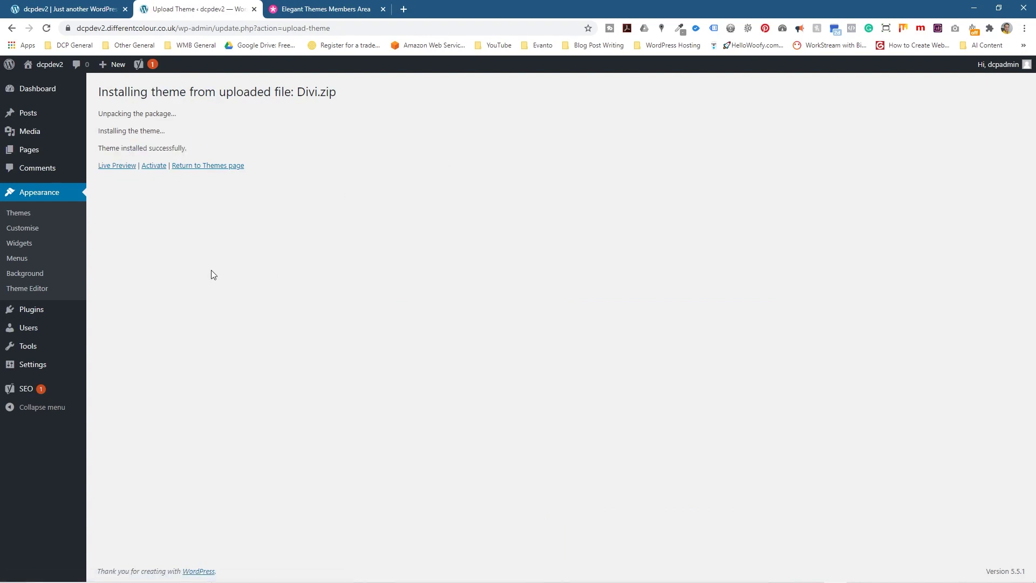
Step: Return to the installed themes list and activate the Divi theme on the dcpdev2 site
click(37, 197)
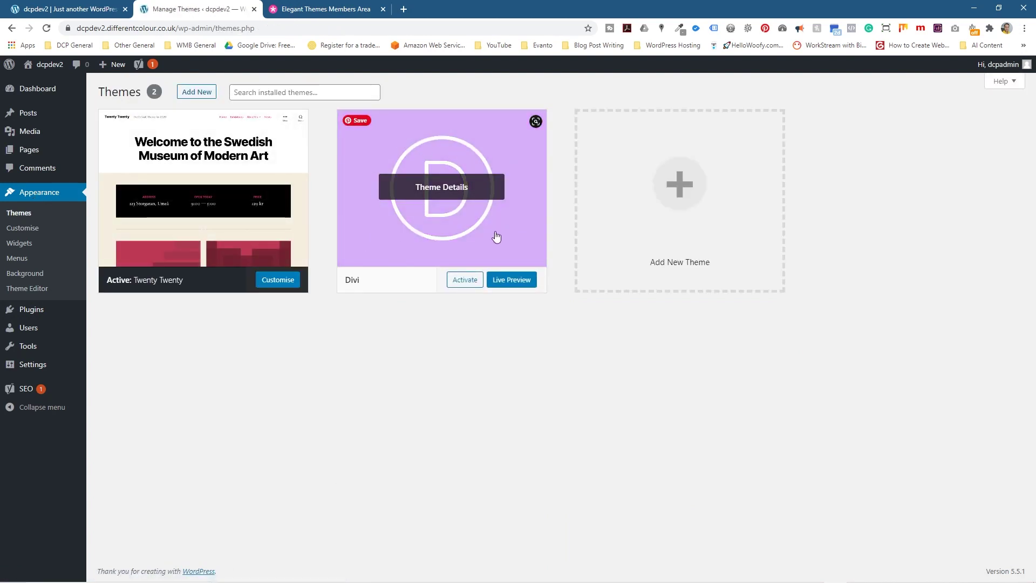
click(463, 282)
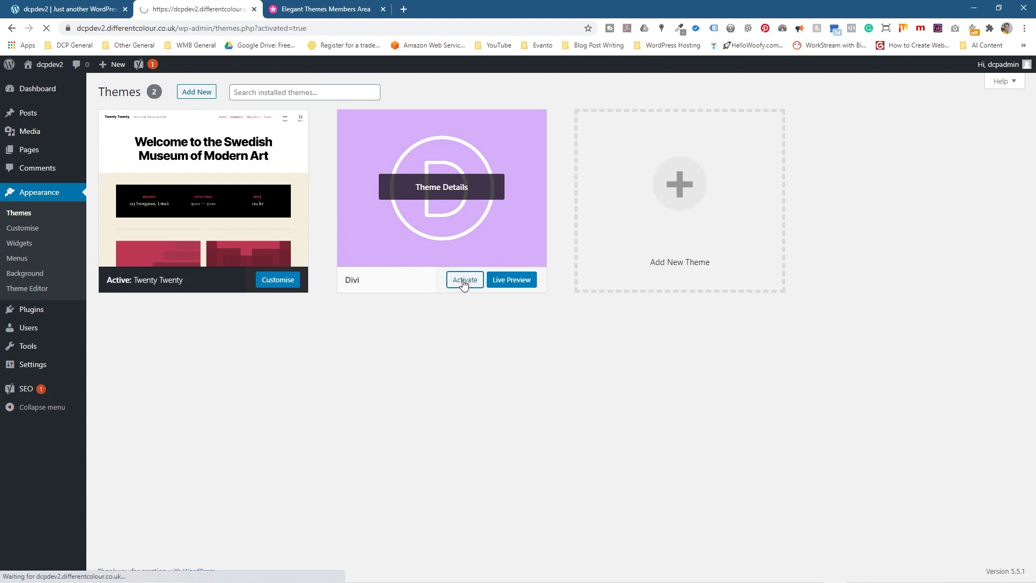
mouse_move(200, 224)
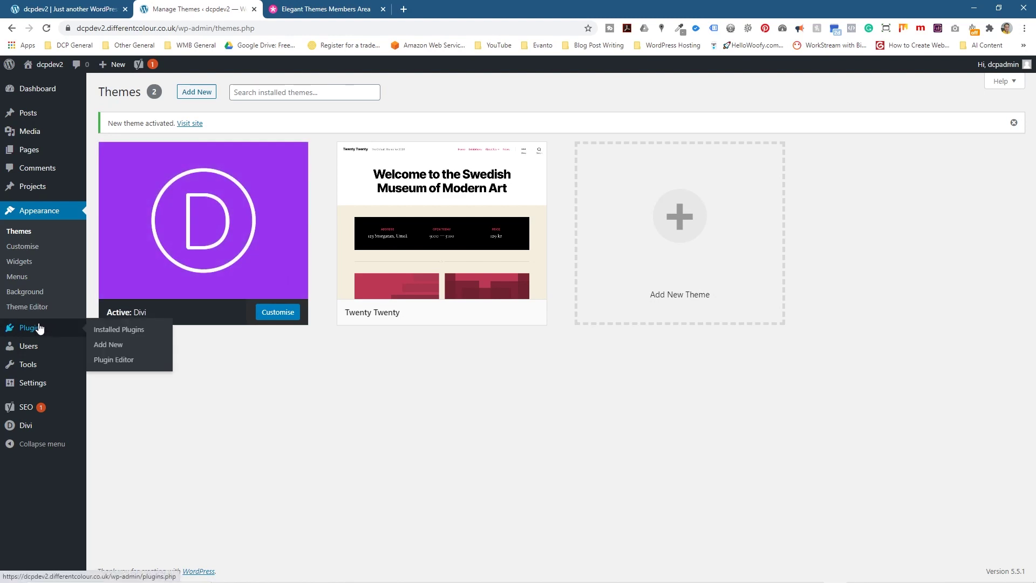
Step: Open the Updates section of the Divi Theme Options and examine the Username and API Key fields
mouse_move(27, 426)
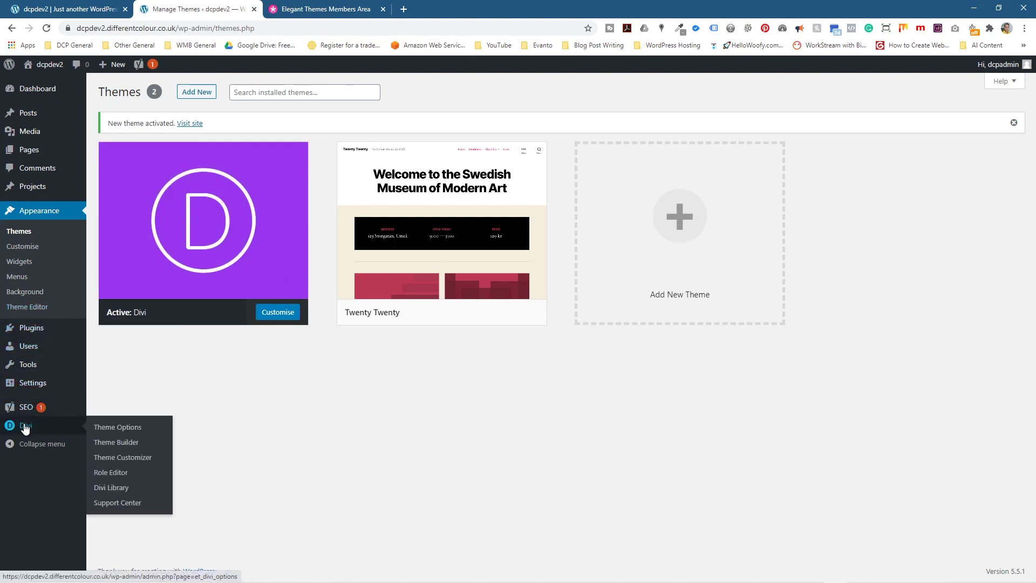
click(129, 430)
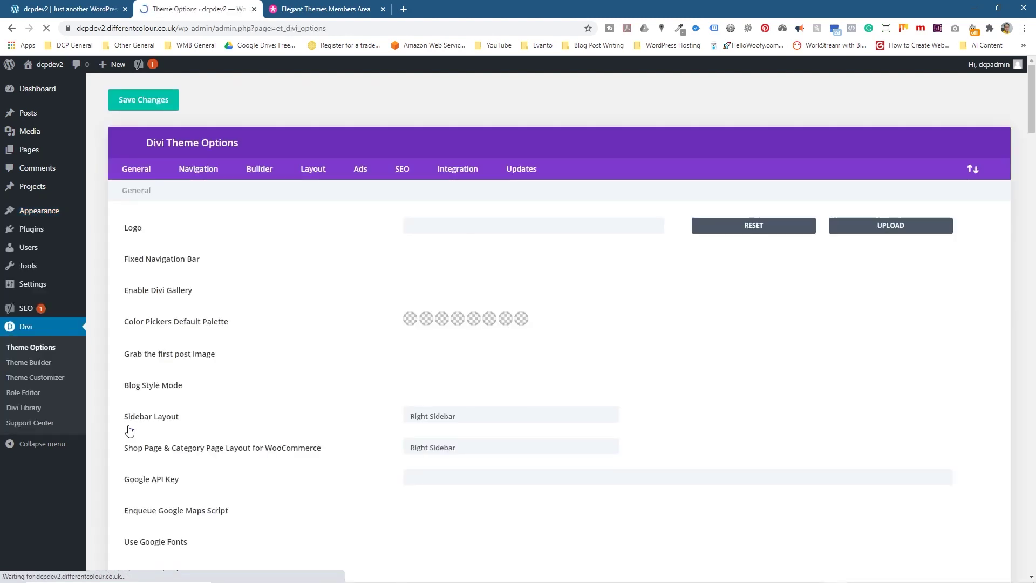
click(526, 173)
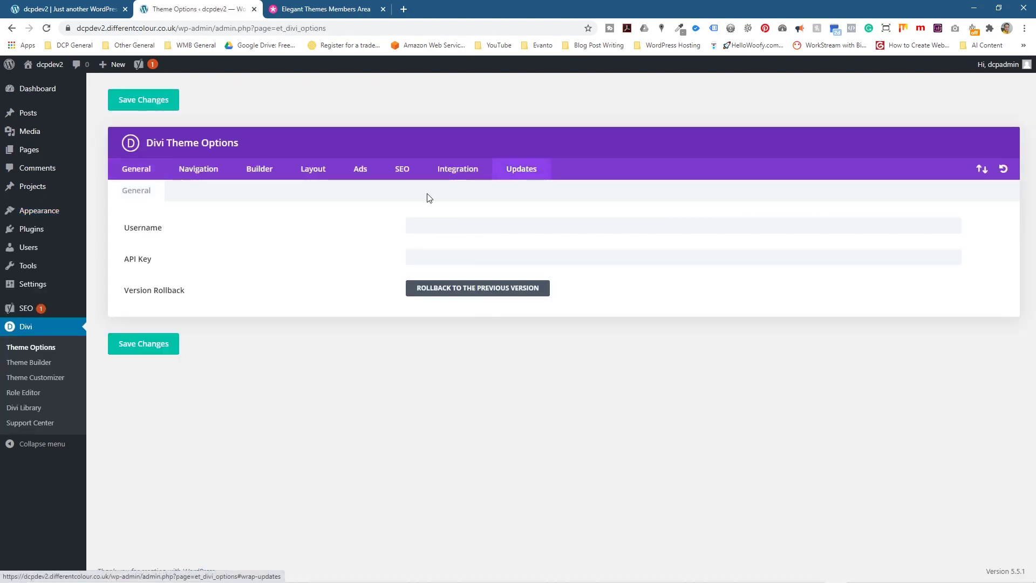
click(431, 231)
click(310, 240)
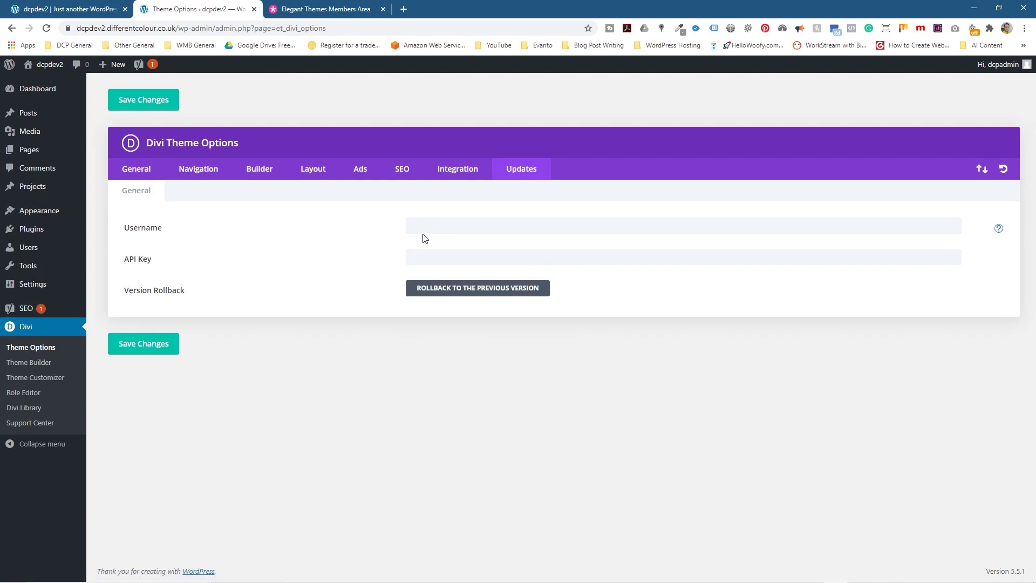
drag(124, 259, 260, 265)
click(323, 394)
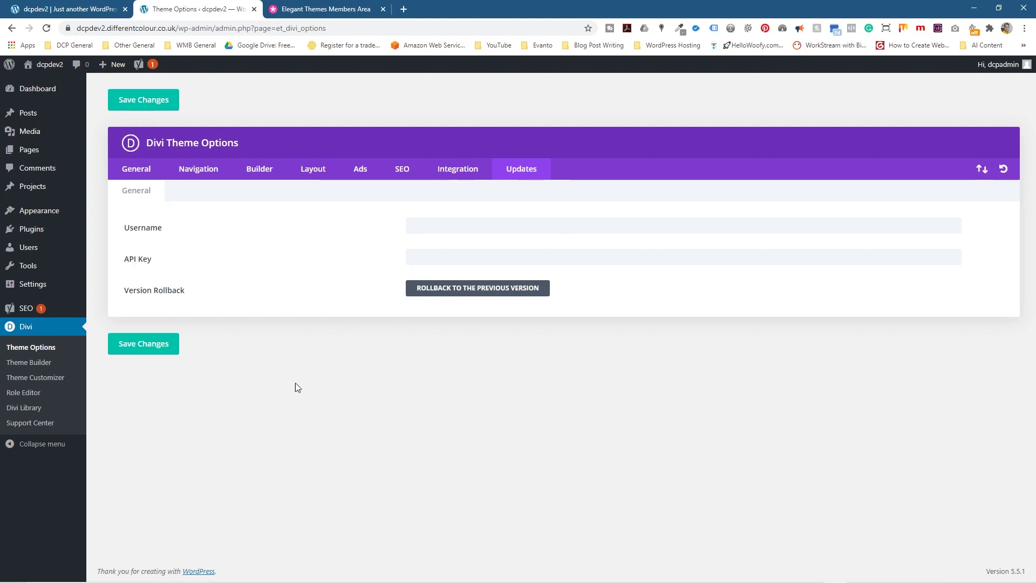
Step: Look up the Account area on the Elegant Themes members page, then return to the Divi Theme Options
click(305, 9)
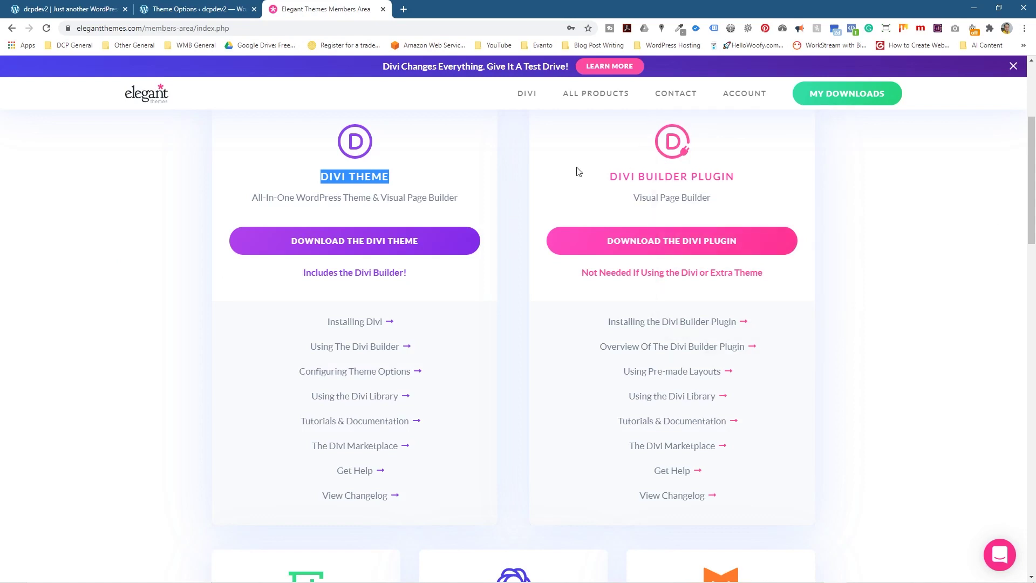
scroll(625, 164, up, 3)
mouse_move(742, 98)
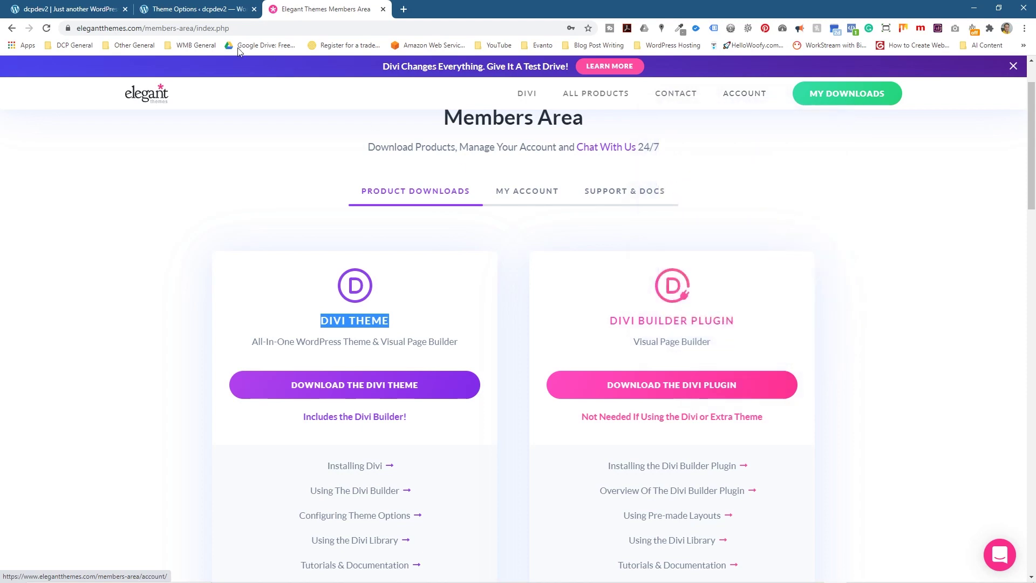
click(208, 9)
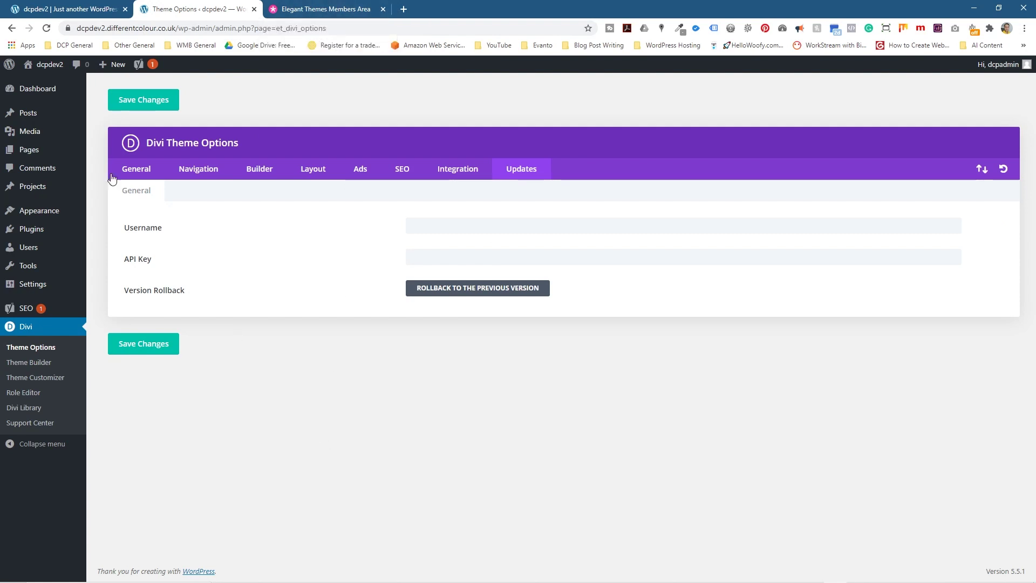
Step: Reload the dcpdev2 front page to inspect it with the Divi theme, and open the Sample Page
click(70, 9)
click(46, 28)
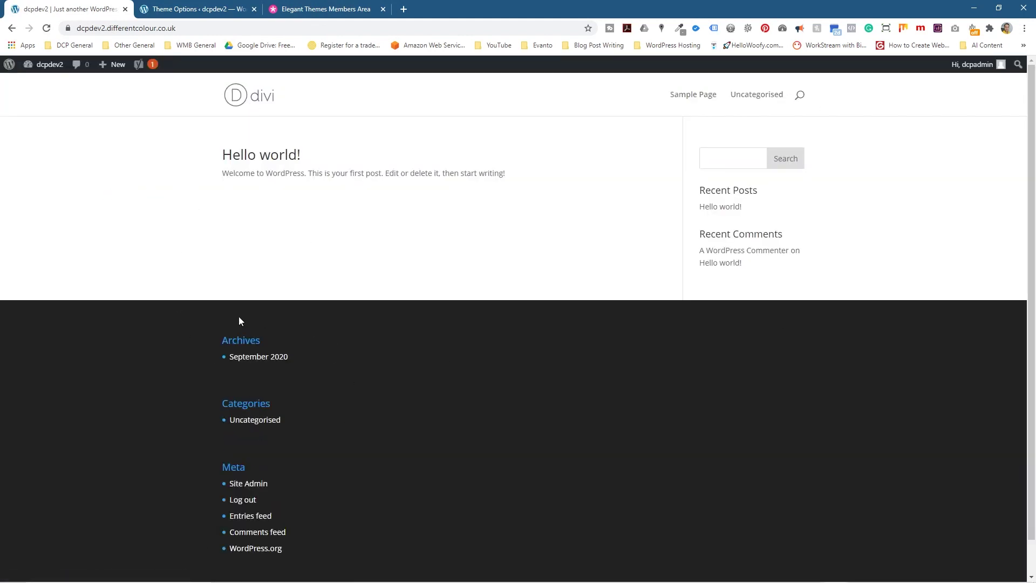
scroll(470, 461, down, 2)
scroll(442, 413, up, 2)
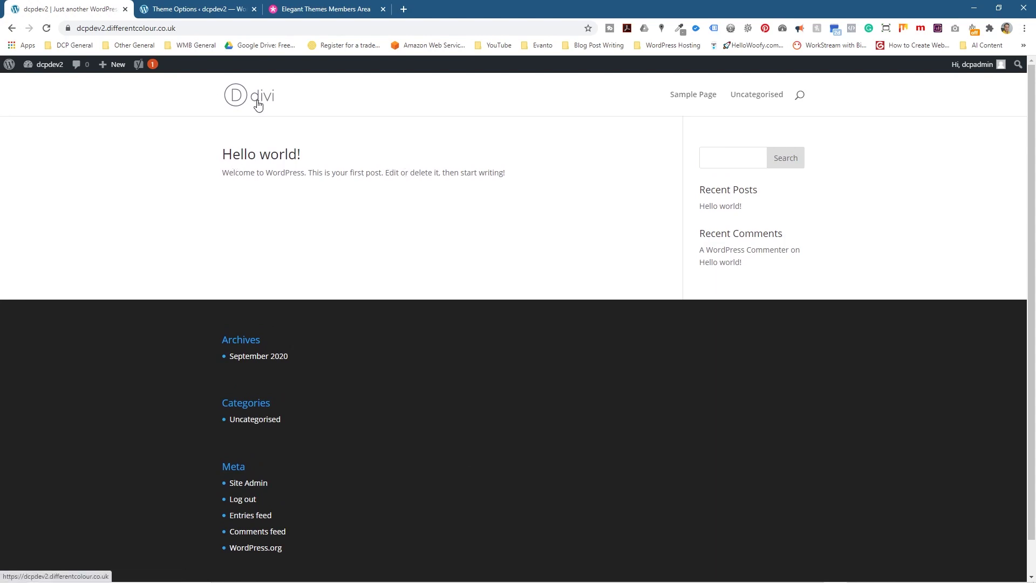
click(692, 102)
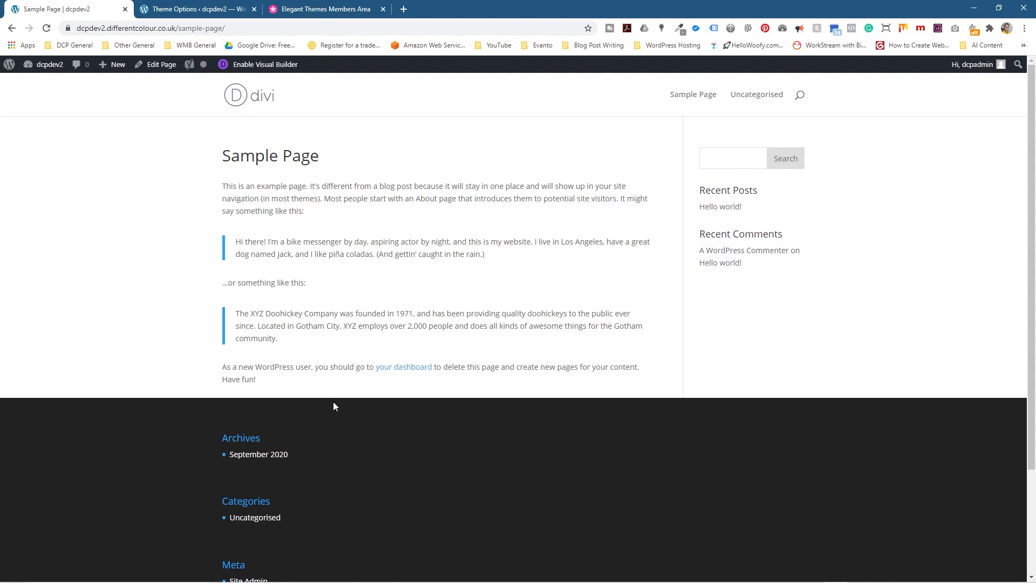
Step: Enable the Divi Visual Builder on the Sample Page and start building with the existing page content
click(259, 66)
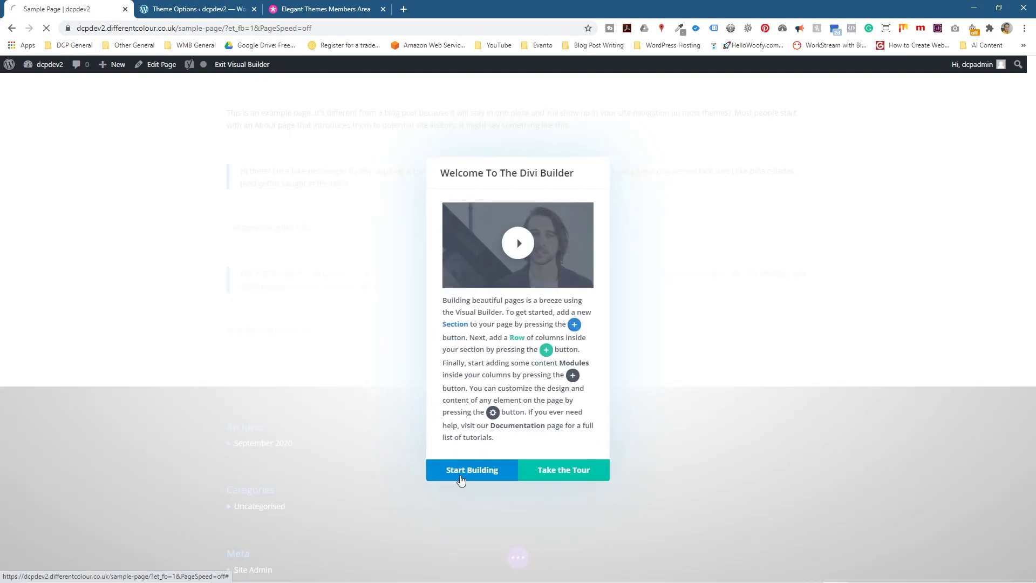
click(461, 477)
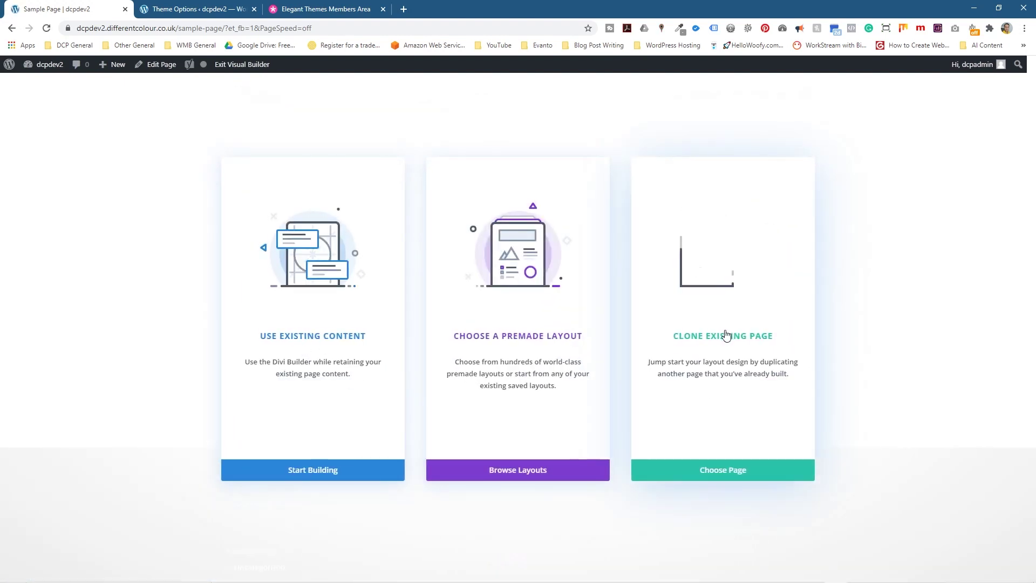
click(313, 342)
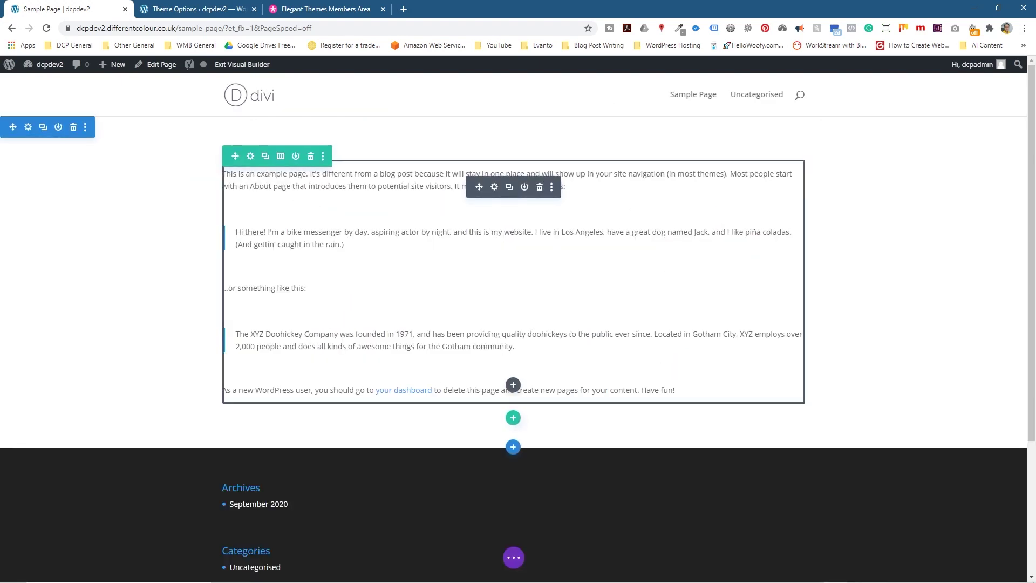
Step: Delete the example-text row and its section from the Sample Page, dismissing the new row layout choices
click(311, 157)
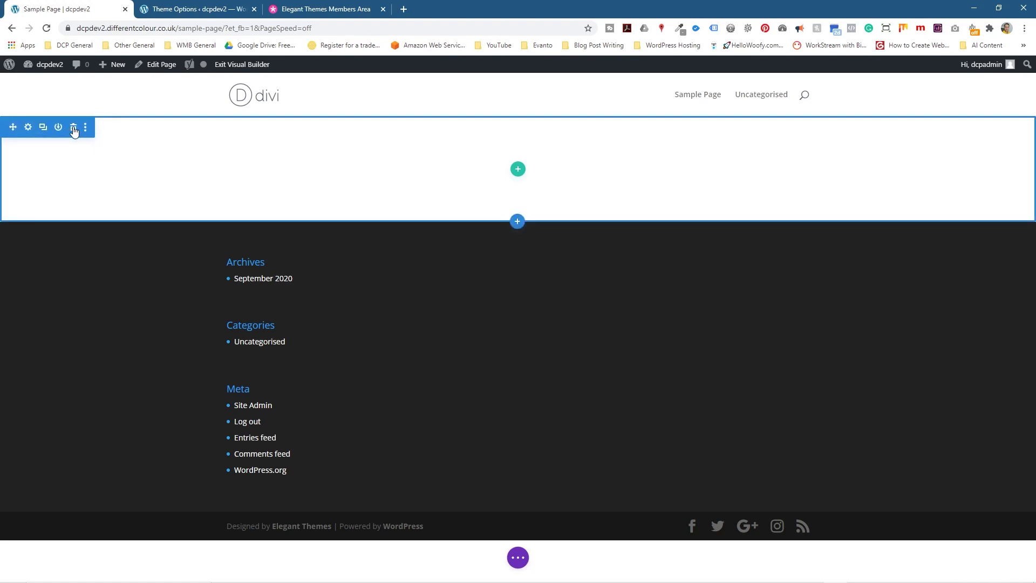
click(73, 131)
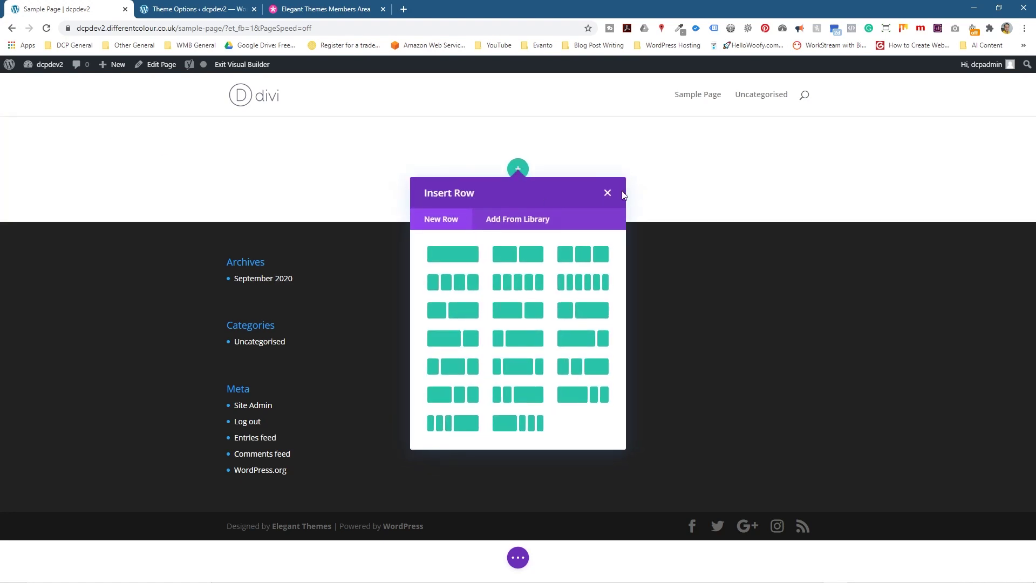
click(608, 192)
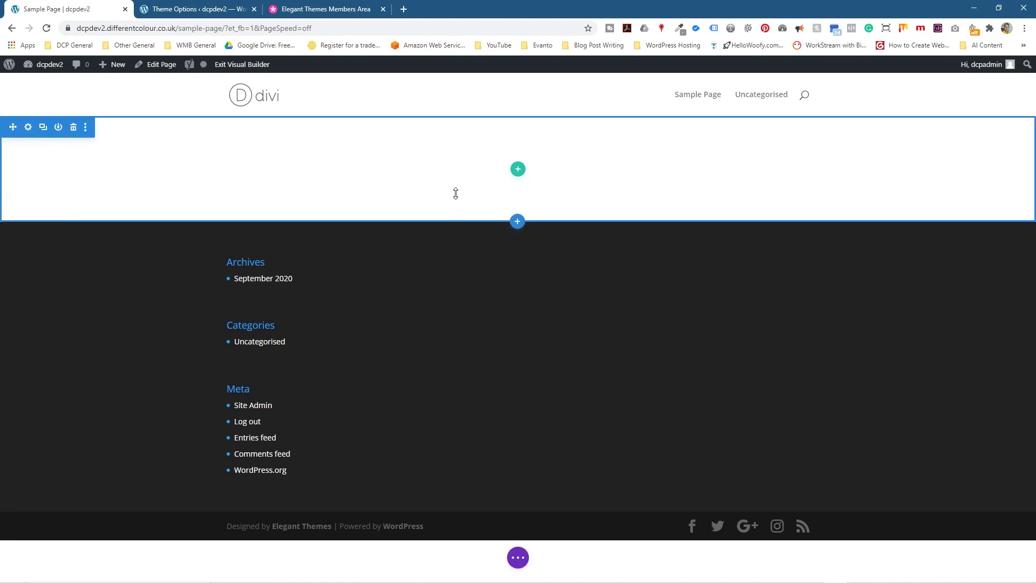
Step: Insert a row with two equal columns in the empty section and add a Number Counter module to its first column
click(517, 171)
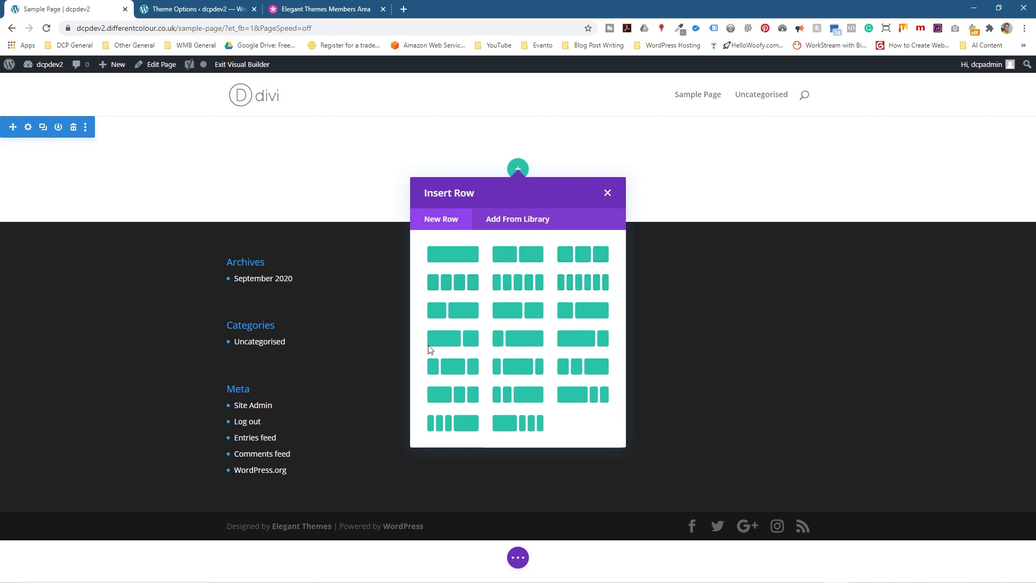
click(528, 253)
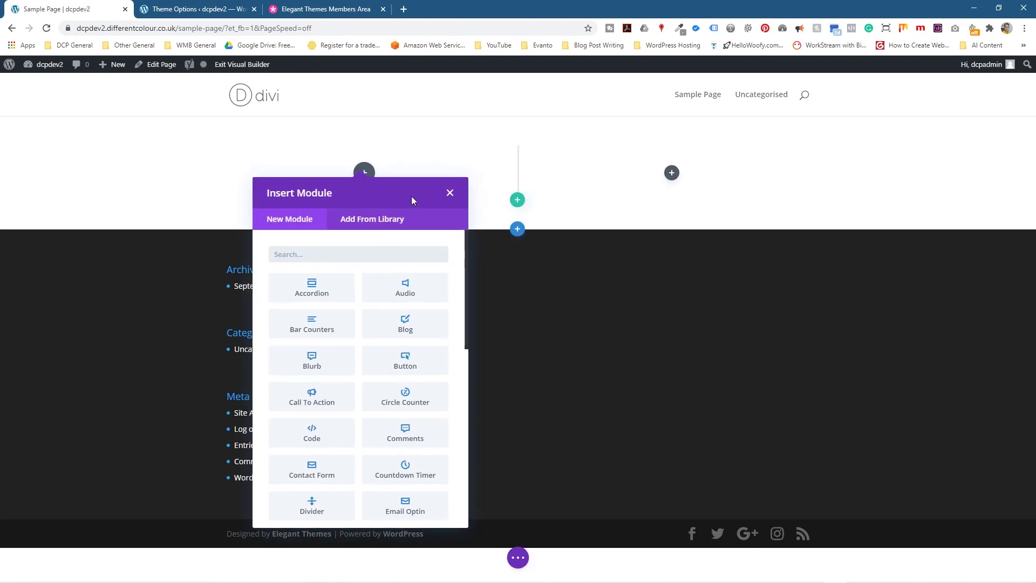
scroll(350, 359, down, 7)
scroll(350, 359, up, 7)
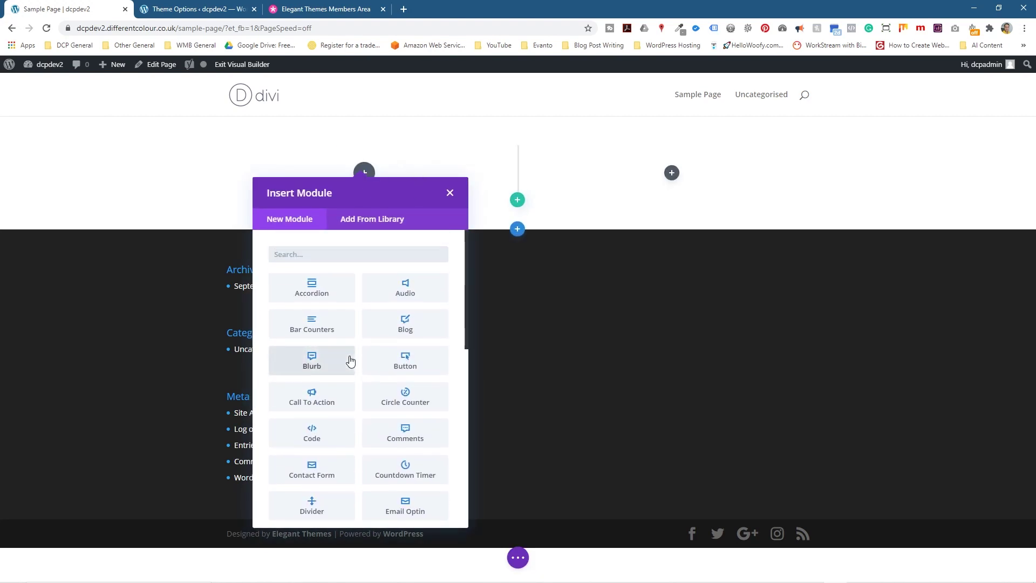
scroll(350, 358, down, 2)
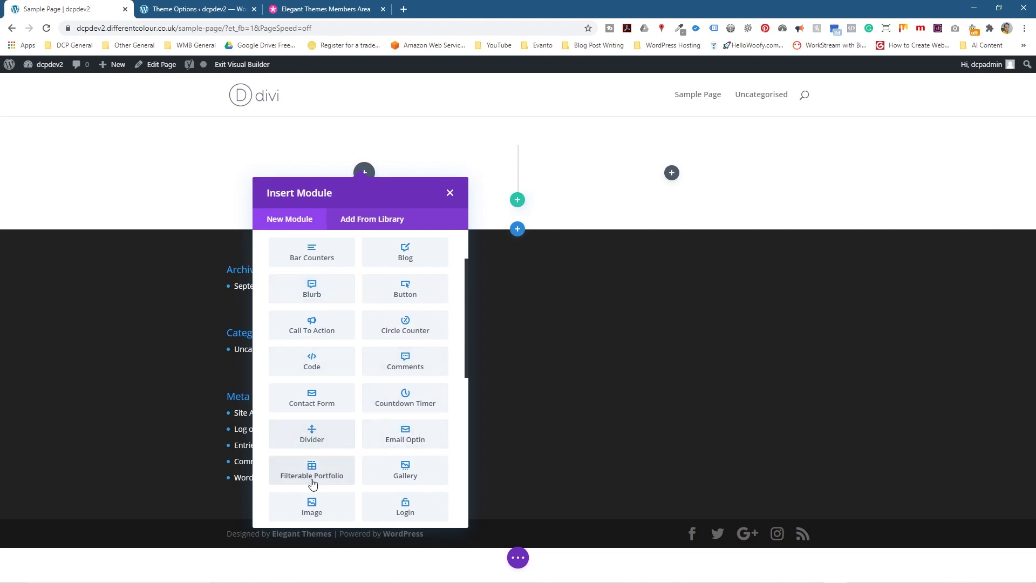
scroll(367, 378, down, 4)
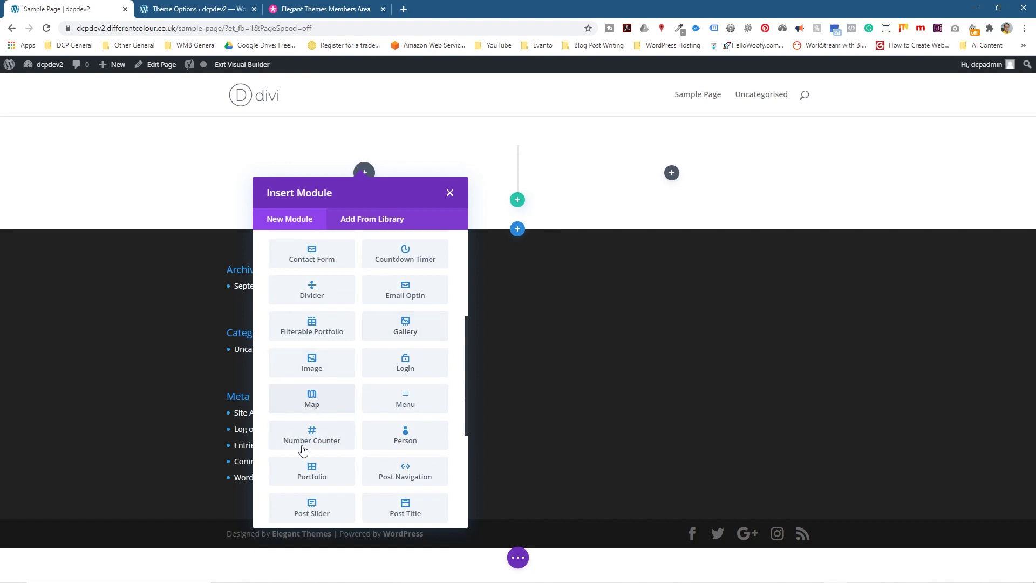
scroll(332, 432, down, 1)
scroll(331, 431, down, 3)
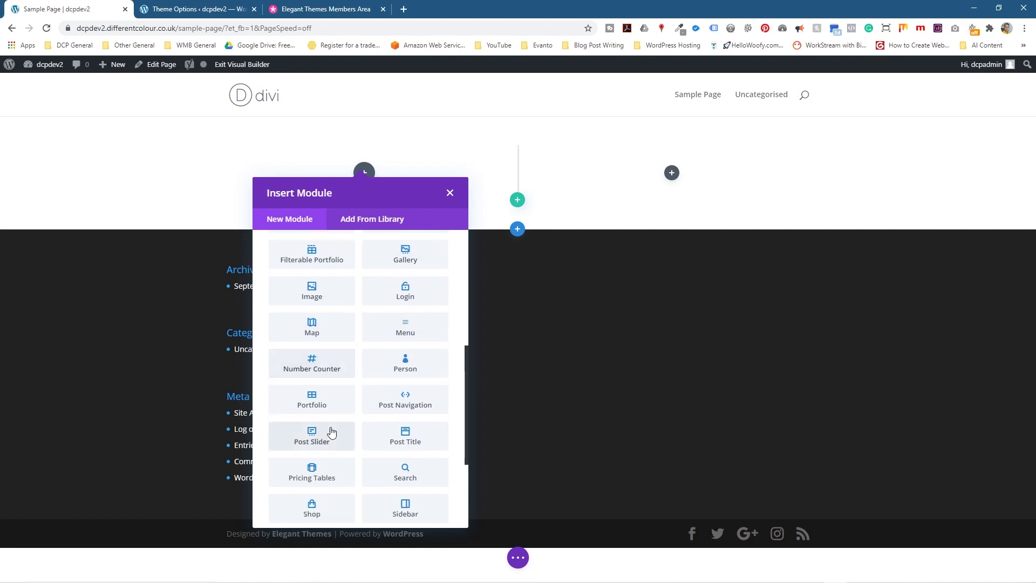
scroll(331, 430, up, 2)
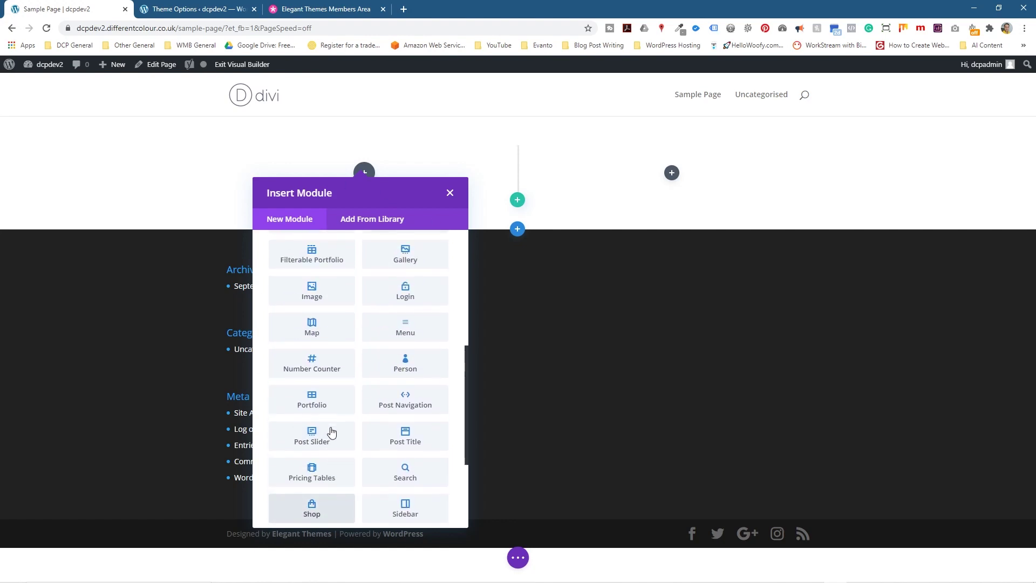
click(311, 363)
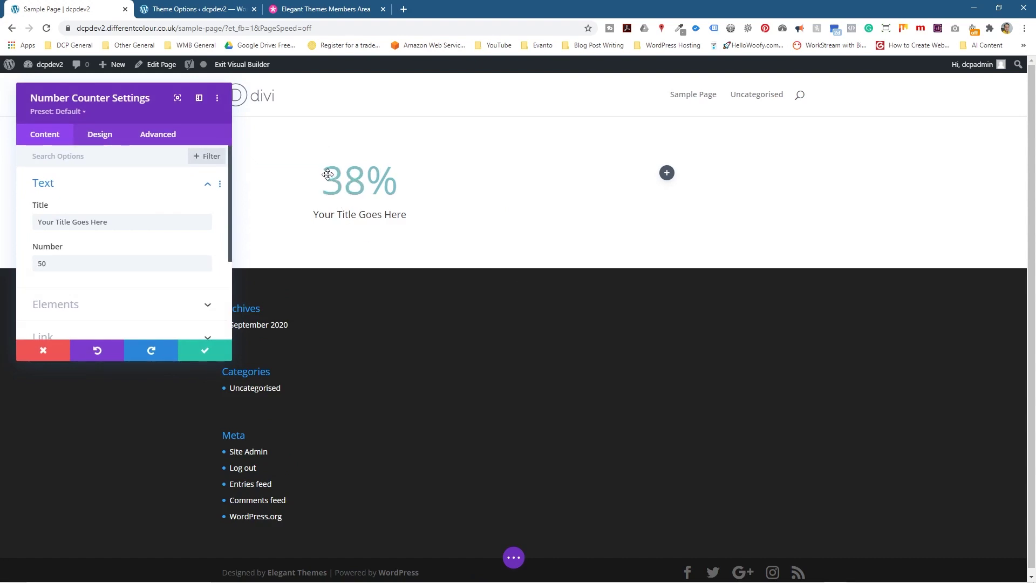
Step: Try 95 and 99 as the Number Counter's number
double_click(98, 268)
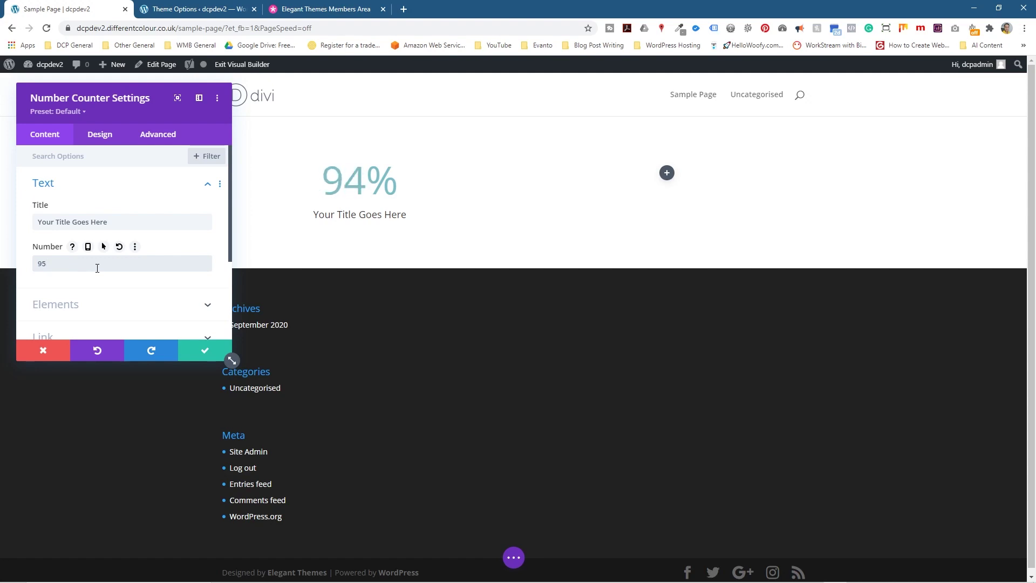
key(BackSpace)
key(BackSpace)
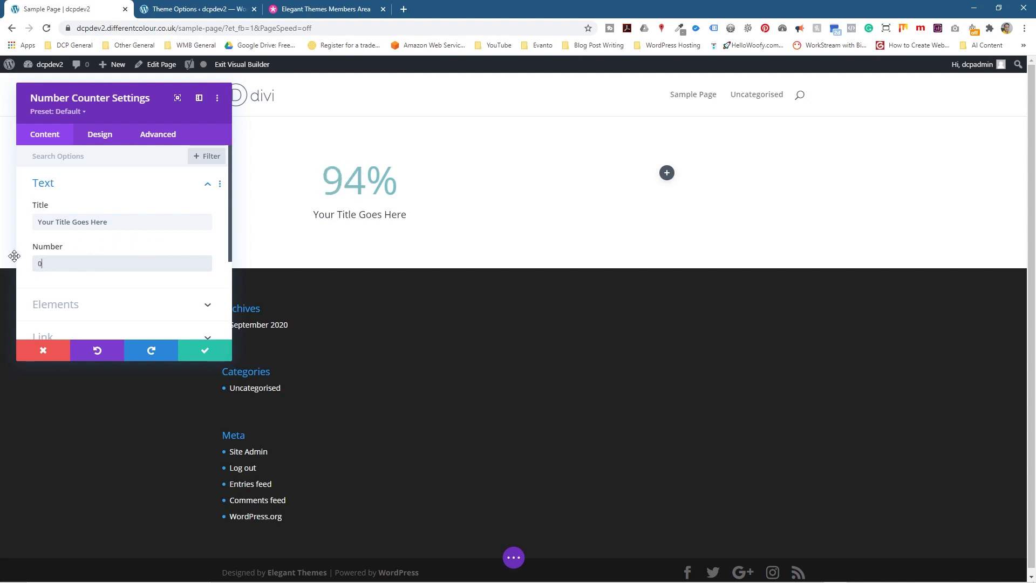
text(99)
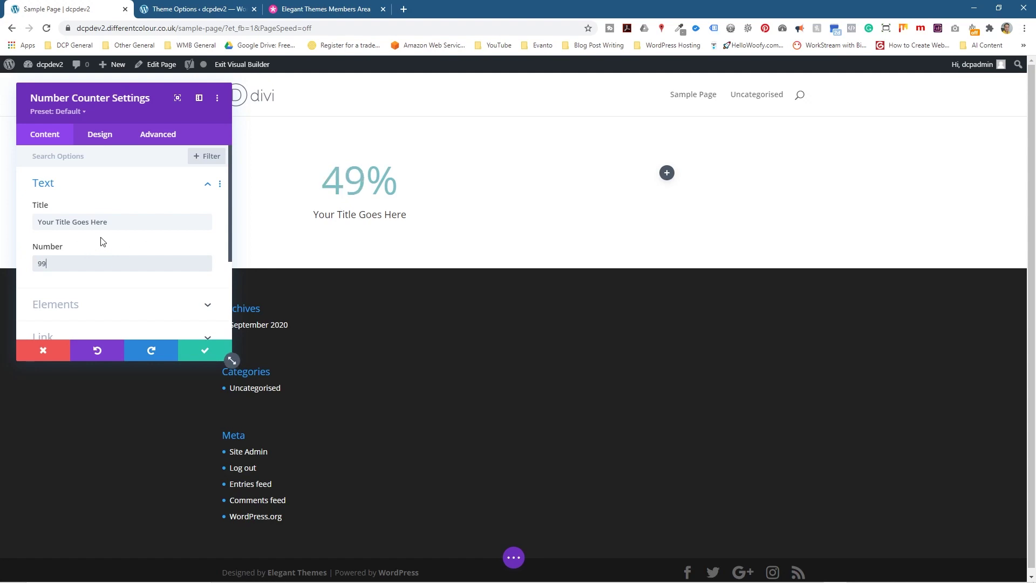
Step: Title the Number Counter "Get Divi Installed", set its number to 100 and save the module settings
triple_click(124, 220)
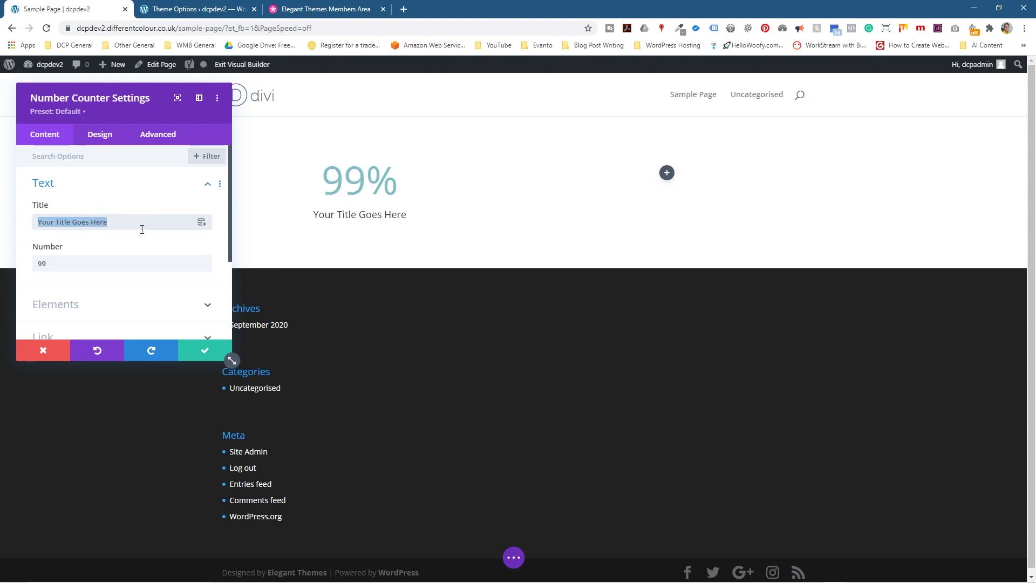
text(Get Di)
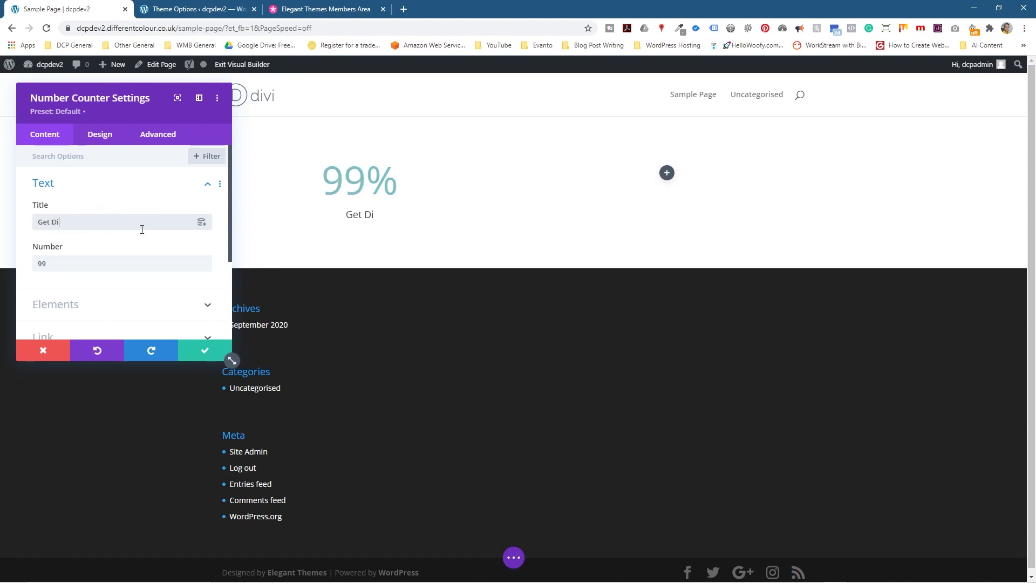
text(vi Installed)
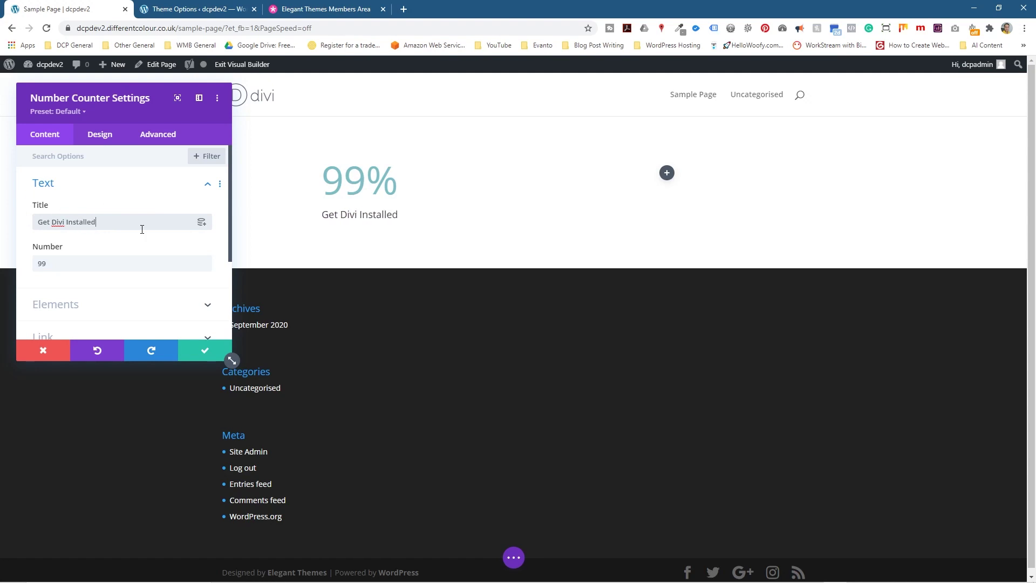
double_click(57, 259)
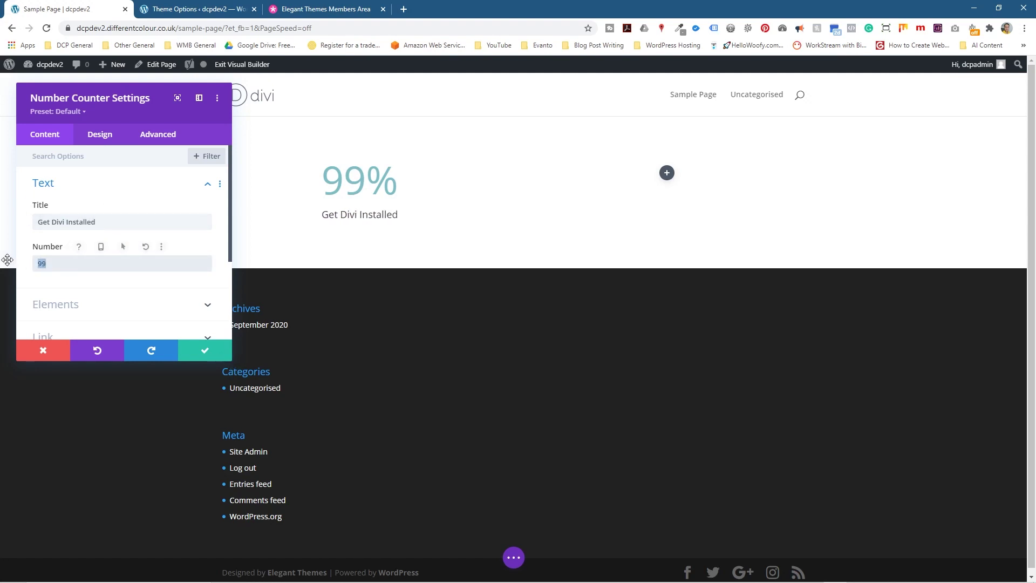
text(100)
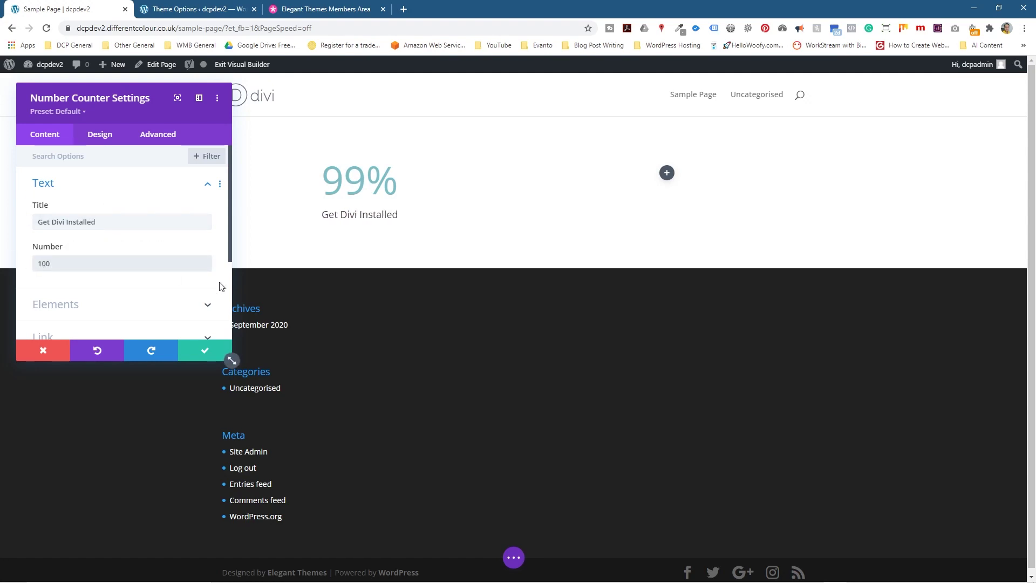
click(205, 354)
Step: Add an Image module to the row's second column and open its image chooser with the settings docked beside the page
mouse_move(356, 199)
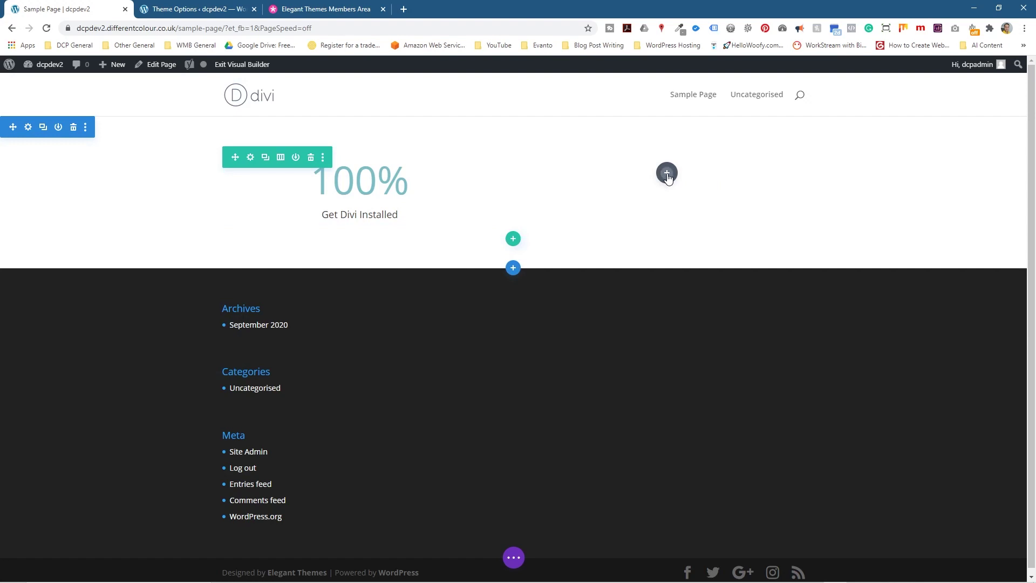
click(667, 174)
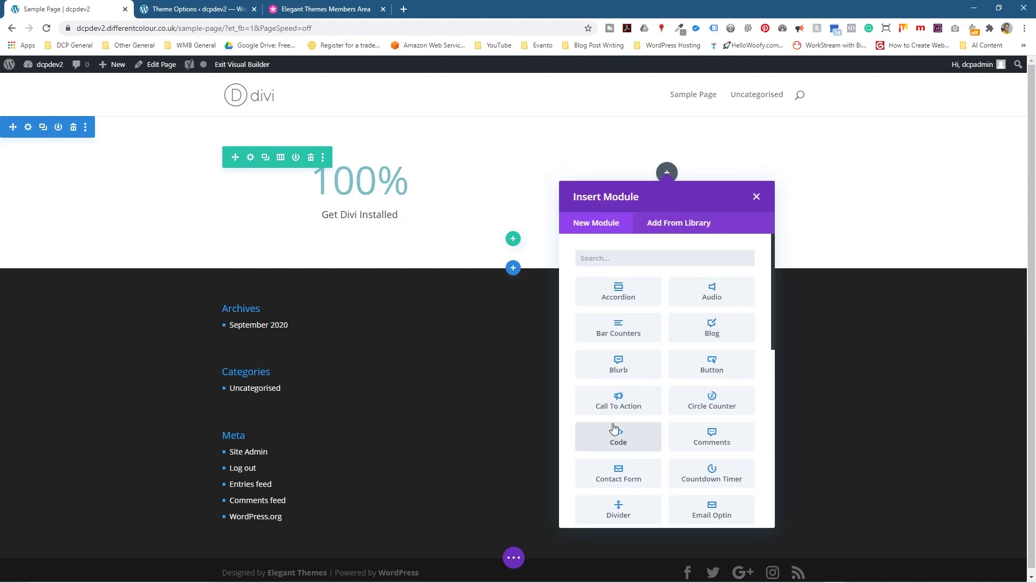
text(image)
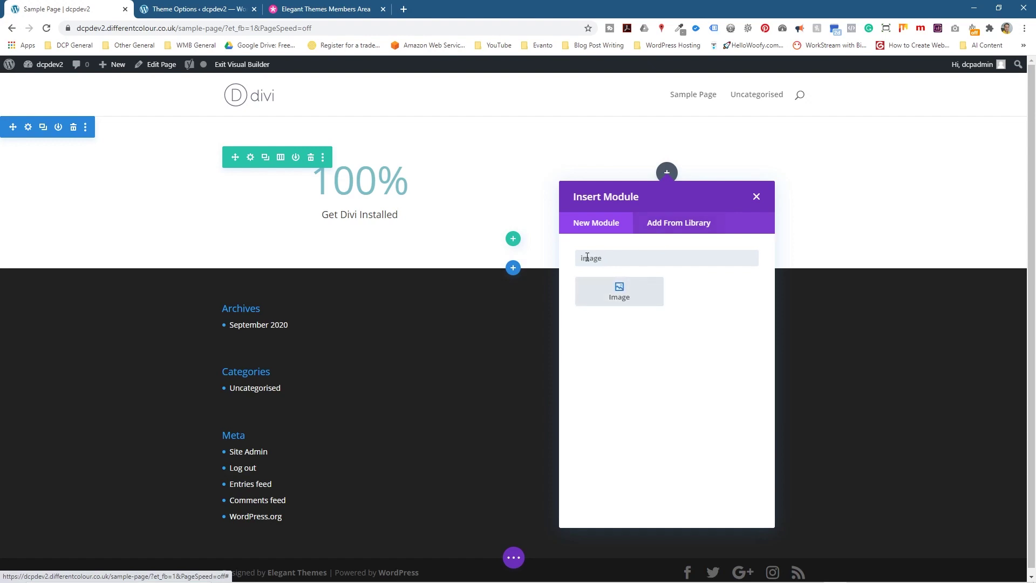
click(619, 289)
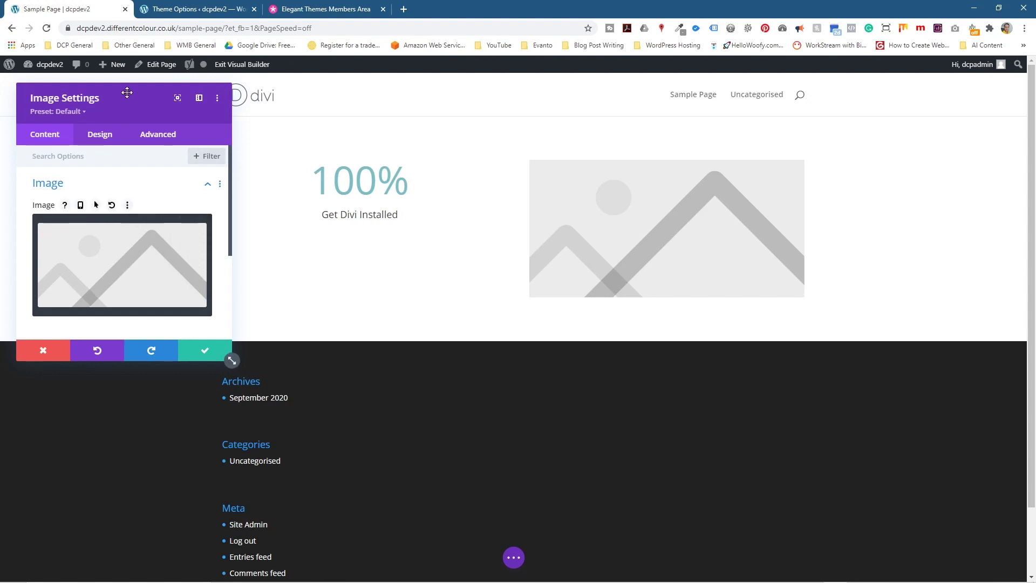
drag(131, 90, 1028, 178)
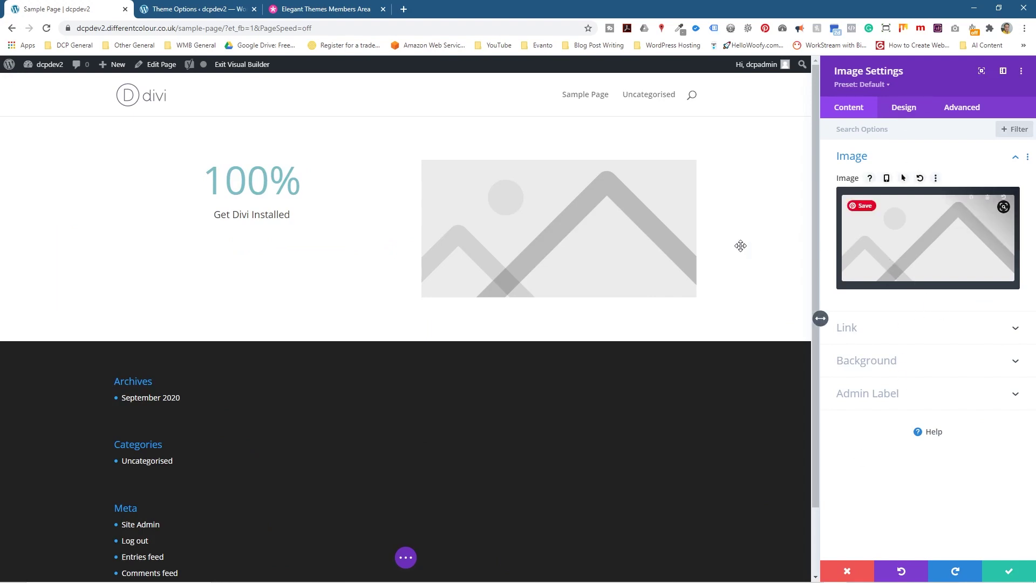
click(933, 230)
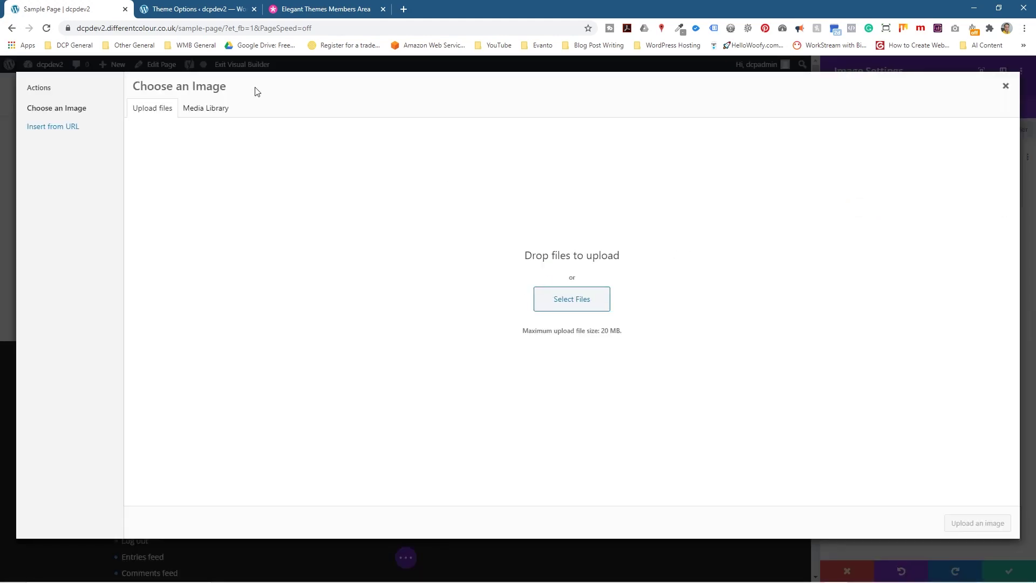
Step: Open unsplash.com in a new browser tab and search its photos for "computer work"
click(404, 10)
text(unsplash.com)
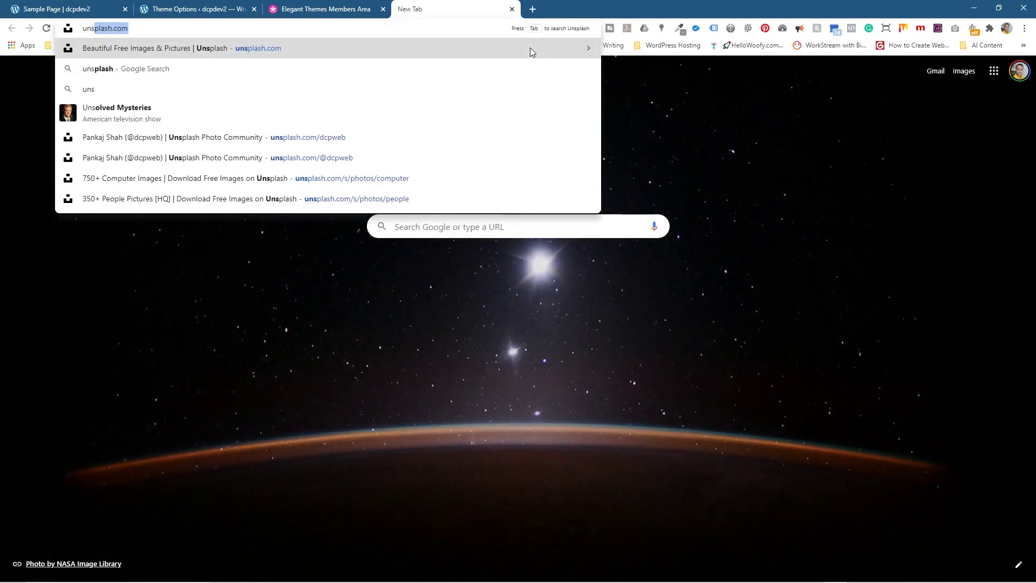
key(Return)
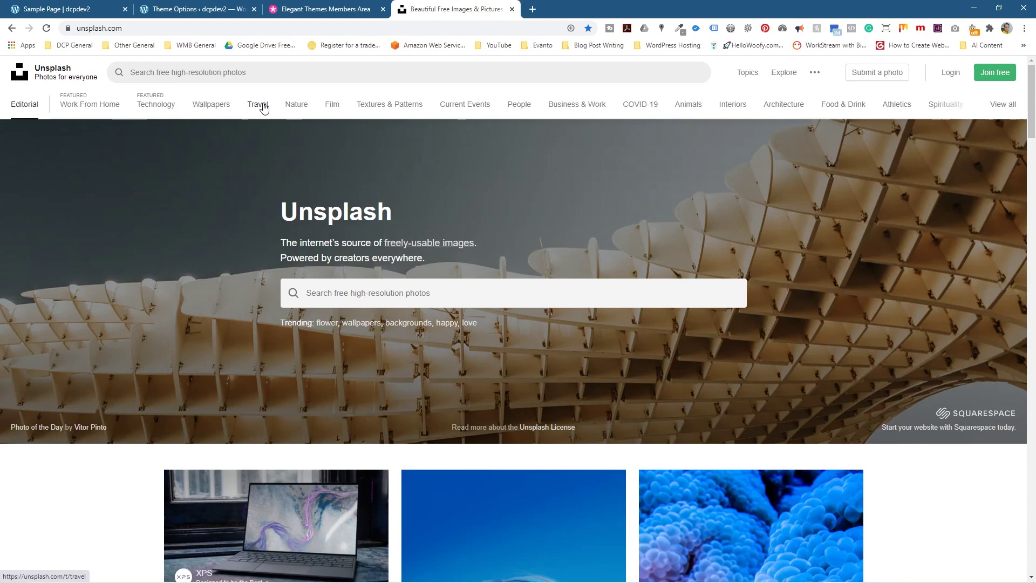
click(270, 73)
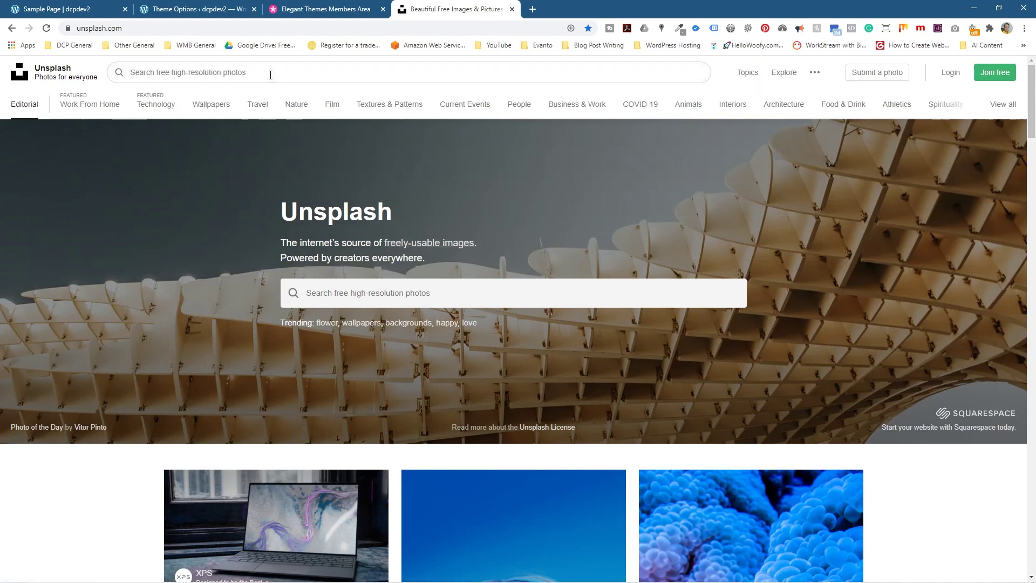
text(cmputer)
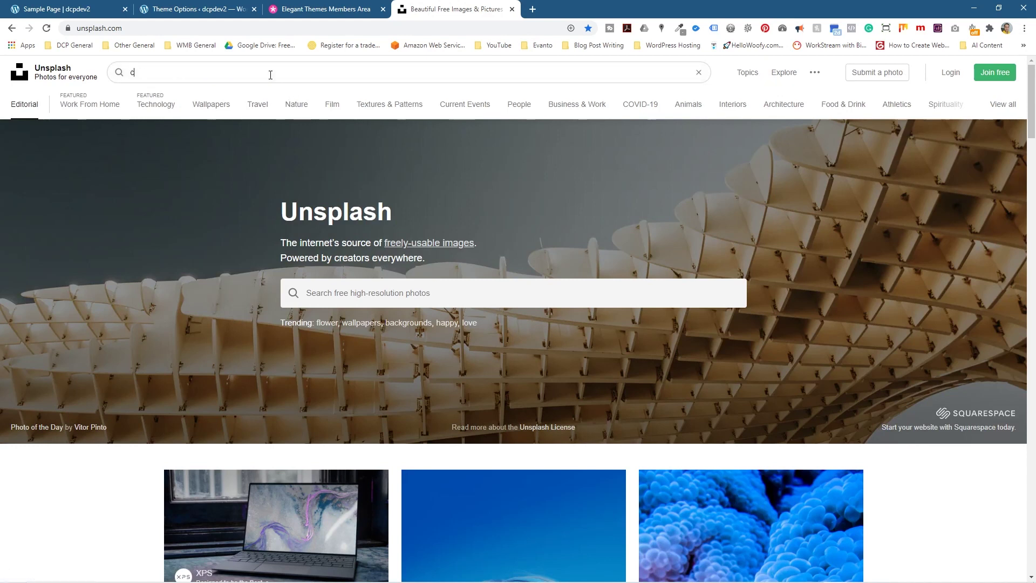
key(Return)
click(284, 67)
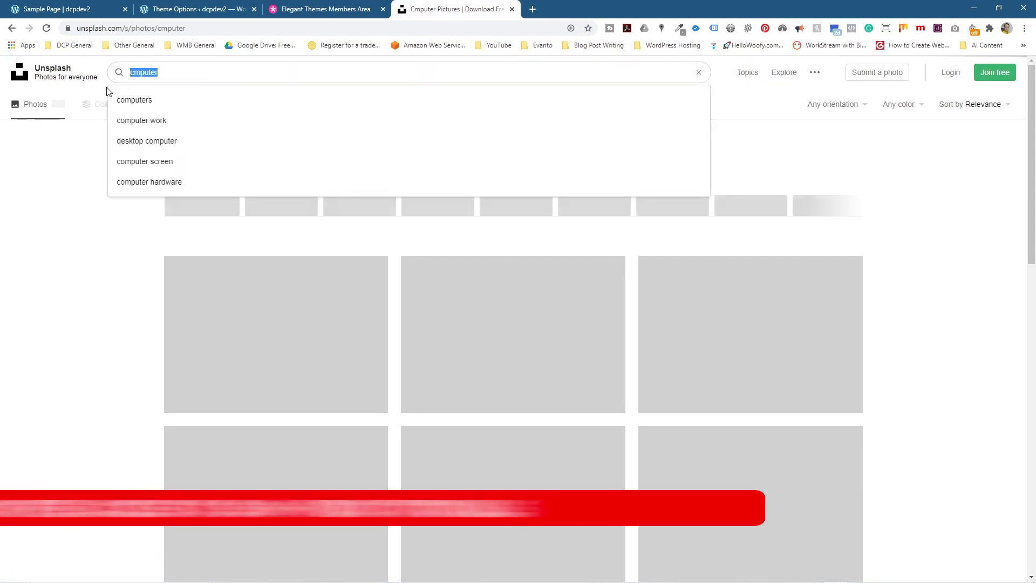
click(152, 115)
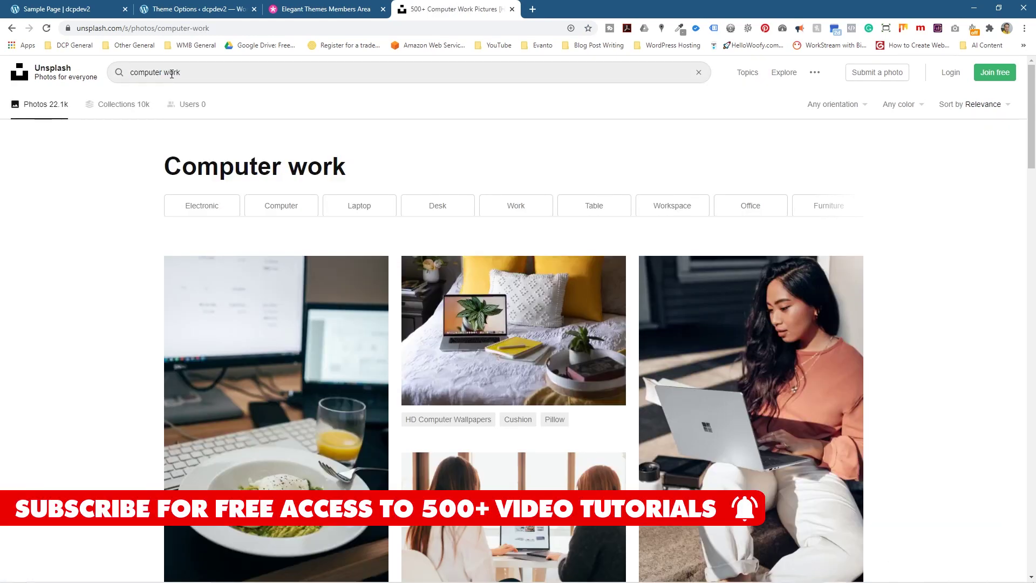
Step: Download the free photo of a laptop on a white bed with yellow pillows from the search results
scroll(488, 356, down, 3)
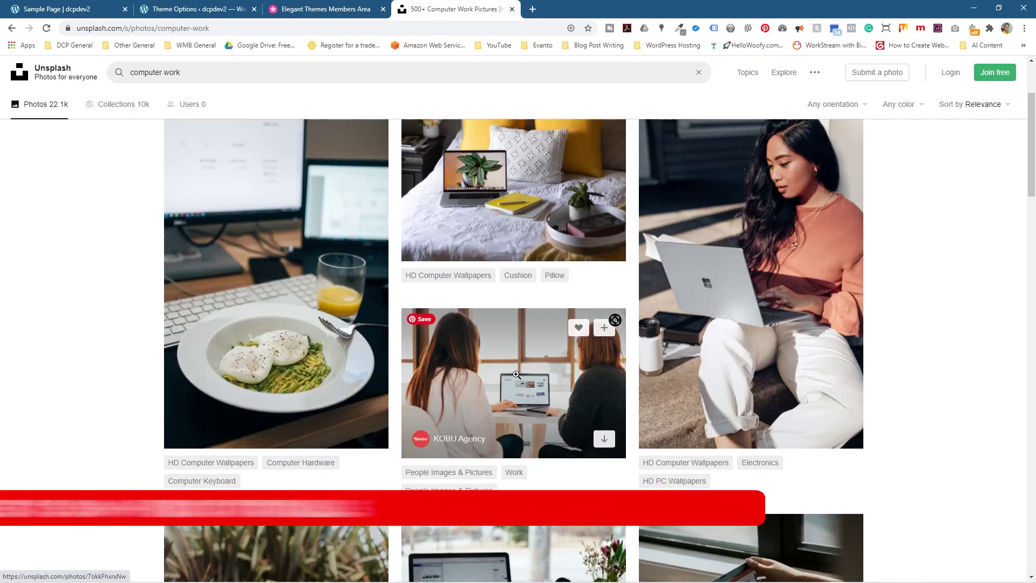
scroll(485, 243, up, 2)
click(477, 349)
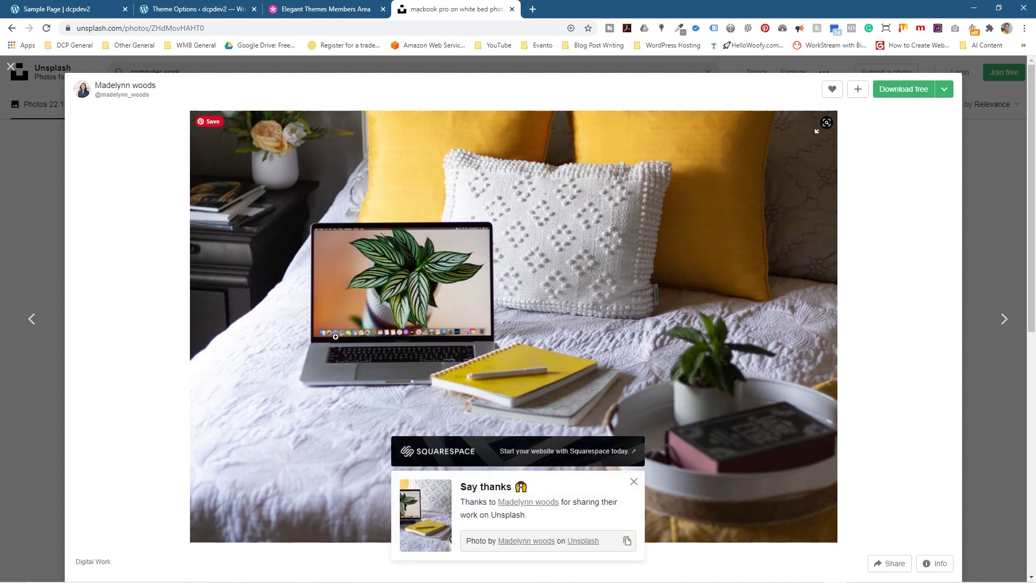
click(900, 95)
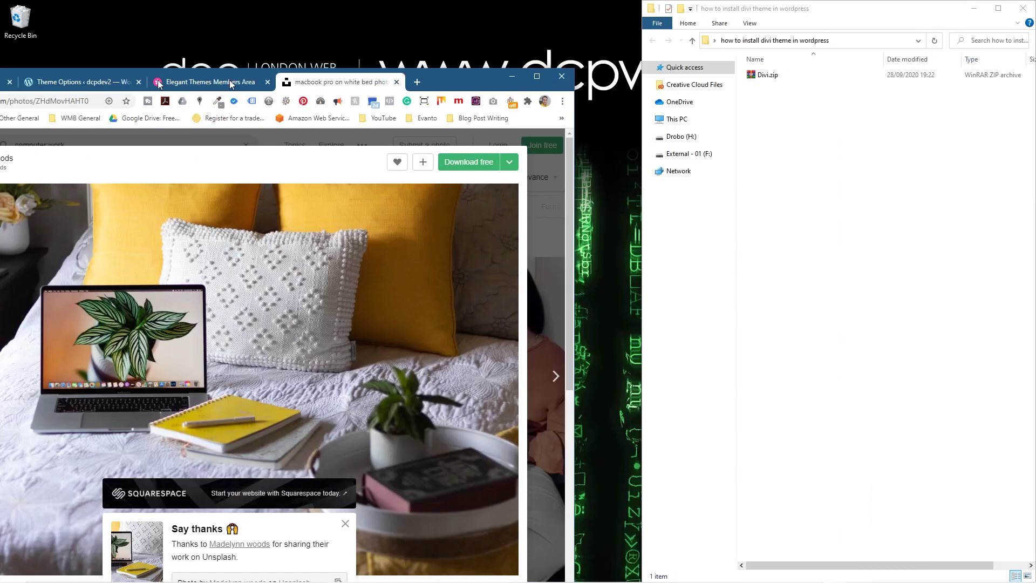
Step: Tile the browser beside File Explorer and copy the downloaded JPG into the "how to install divi theme in wordpress" folder
key(super+Left)
drag(57, 569, 927, 213)
drag(897, 565, 931, 565)
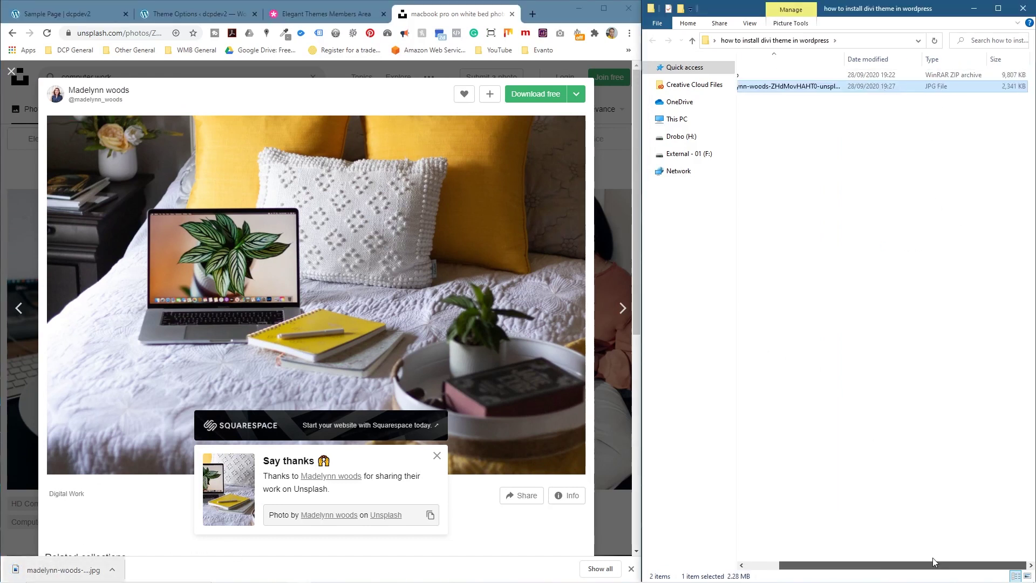
Step: Switch to Photoshop and open the downloaded laptop photo from the "how to install divi theme in wordpress" folder
click(902, 559)
drag(902, 564, 869, 565)
mouse_move(442, 565)
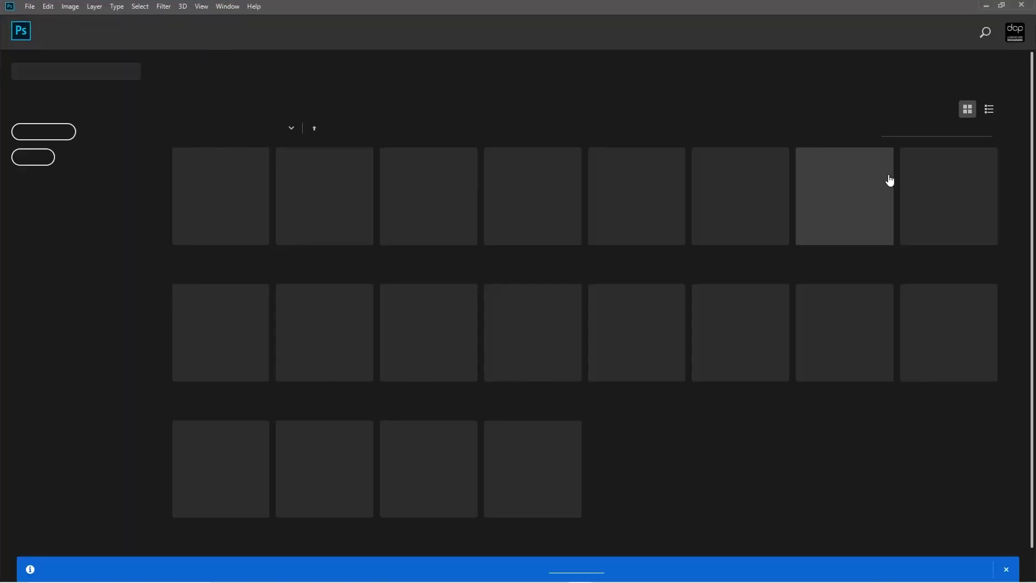
click(890, 179)
drag(814, 85, 426, 117)
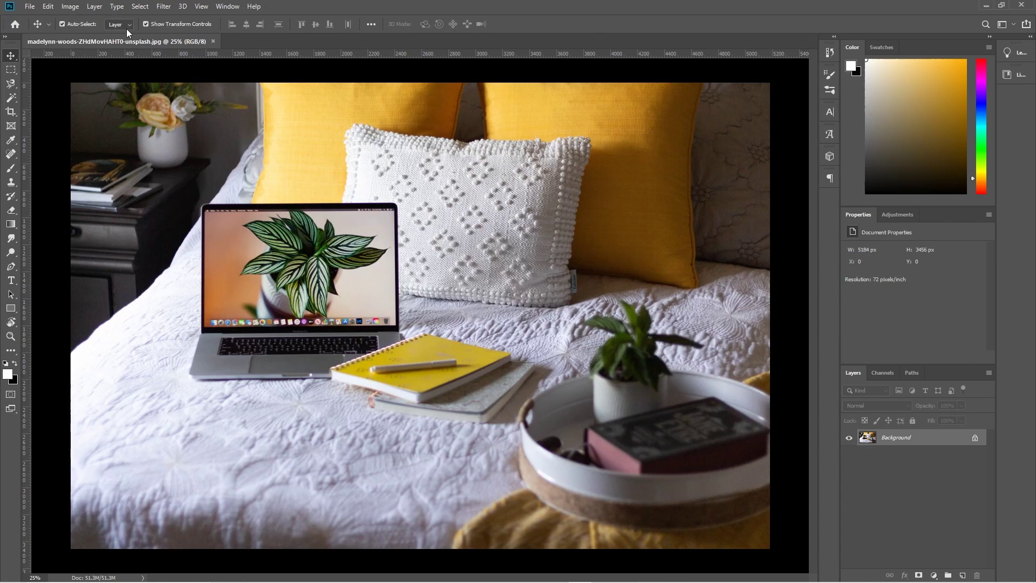
Step: Resize the image to a width of 500 pixels with width and height linked to keep its proportions
click(65, 8)
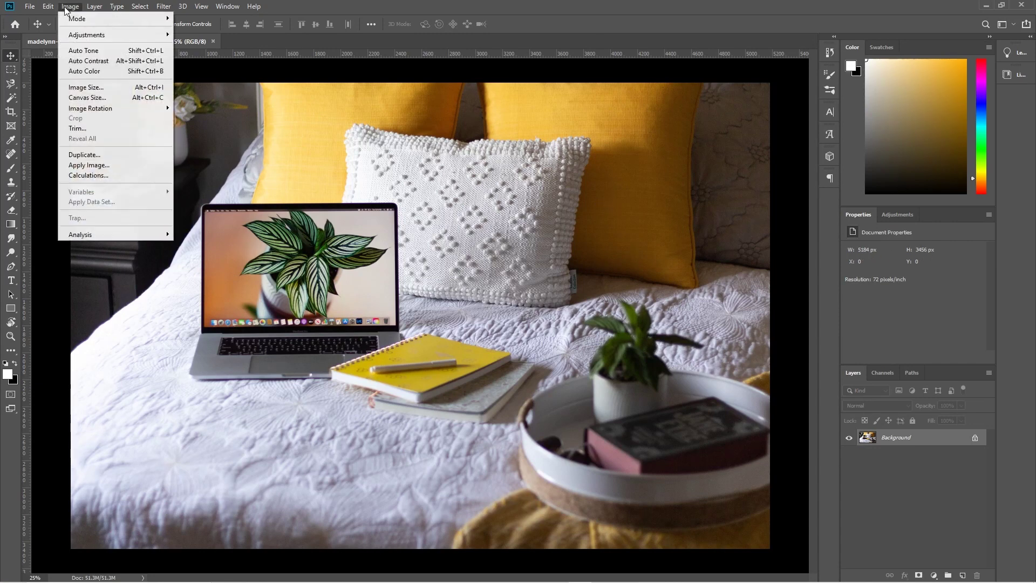
click(80, 87)
drag(879, 182, 493, 170)
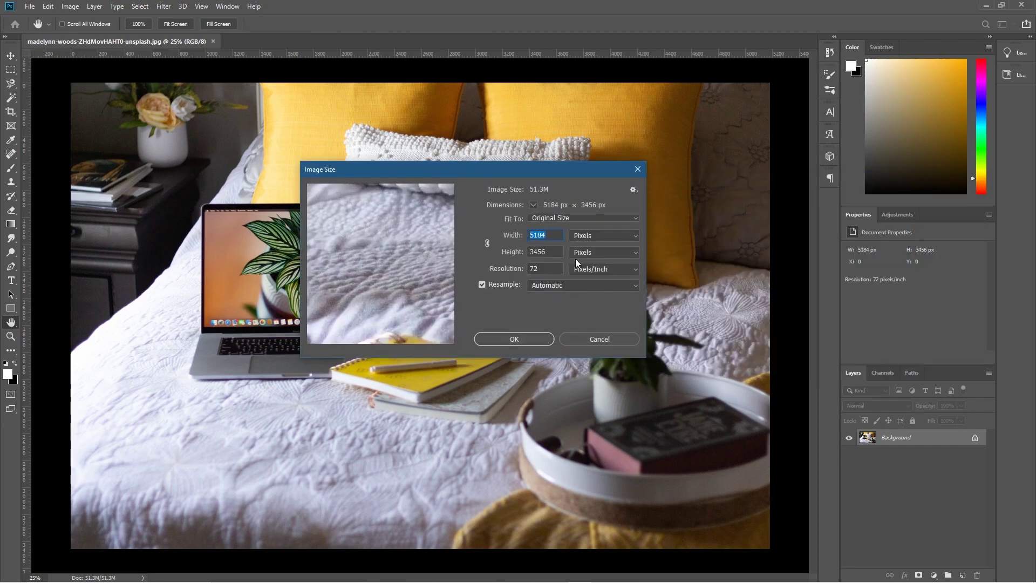
text(500)
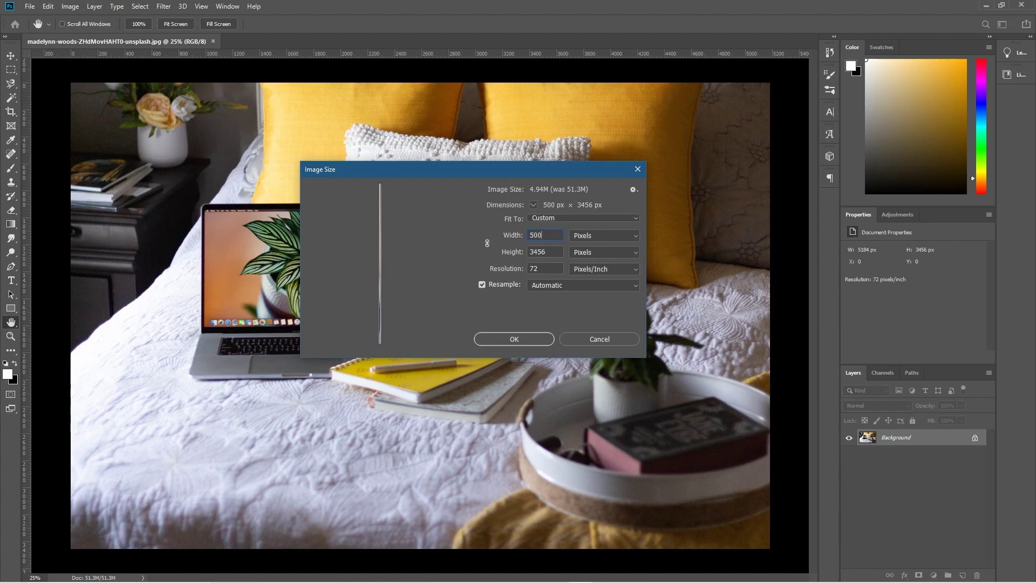
click(487, 244)
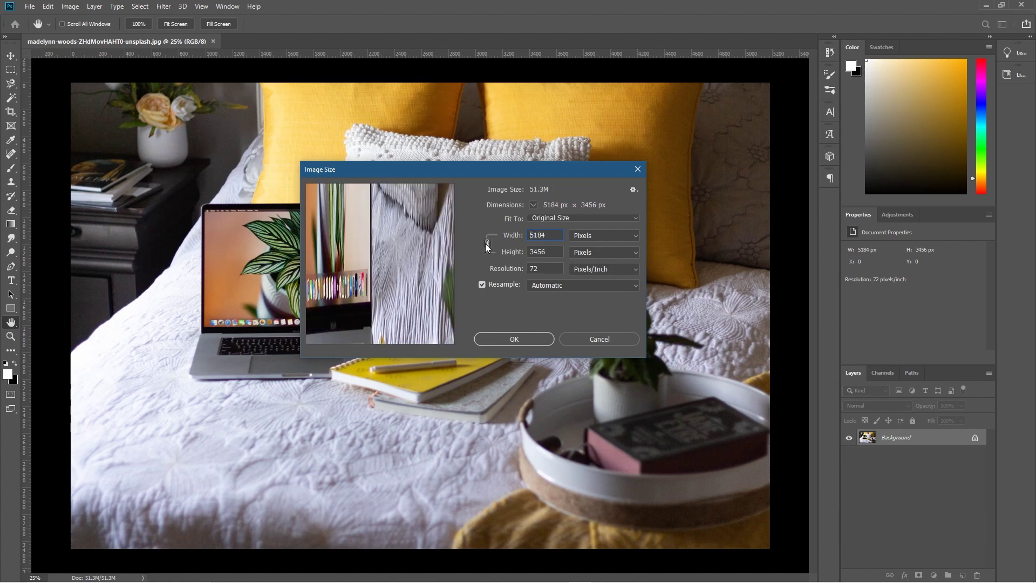
text(500)
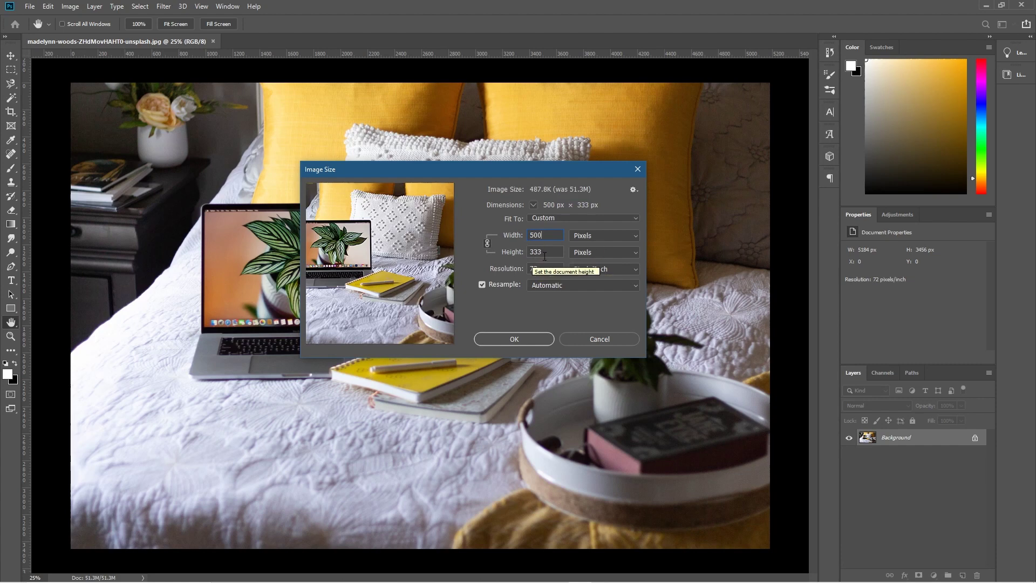
click(528, 339)
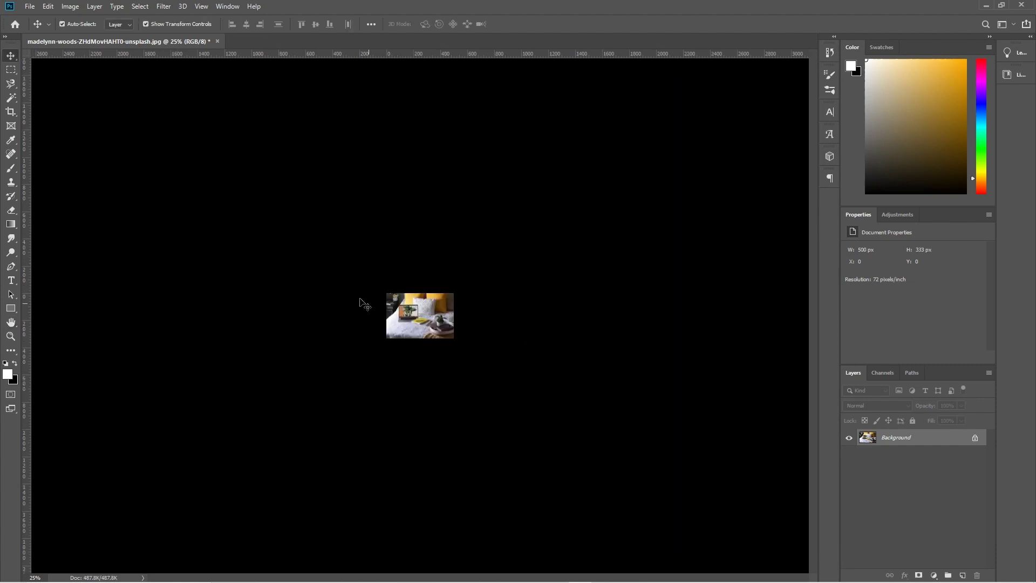
Step: Export the resized image as a JPG named "exmaple-image-01" into the "how to install divi theme in wordpress" folder
scroll(302, 356, up, 8)
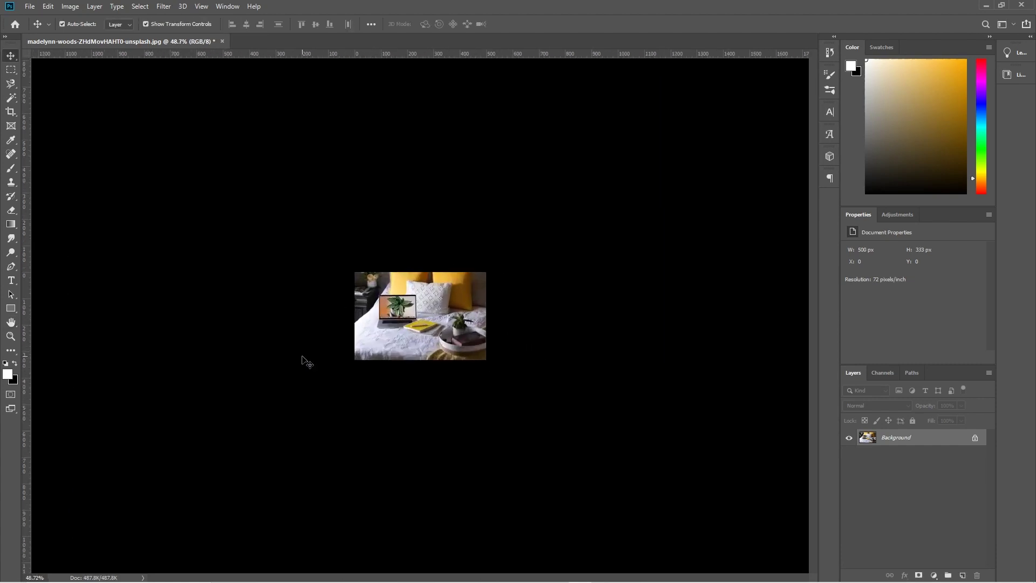
scroll(302, 356, down, 1)
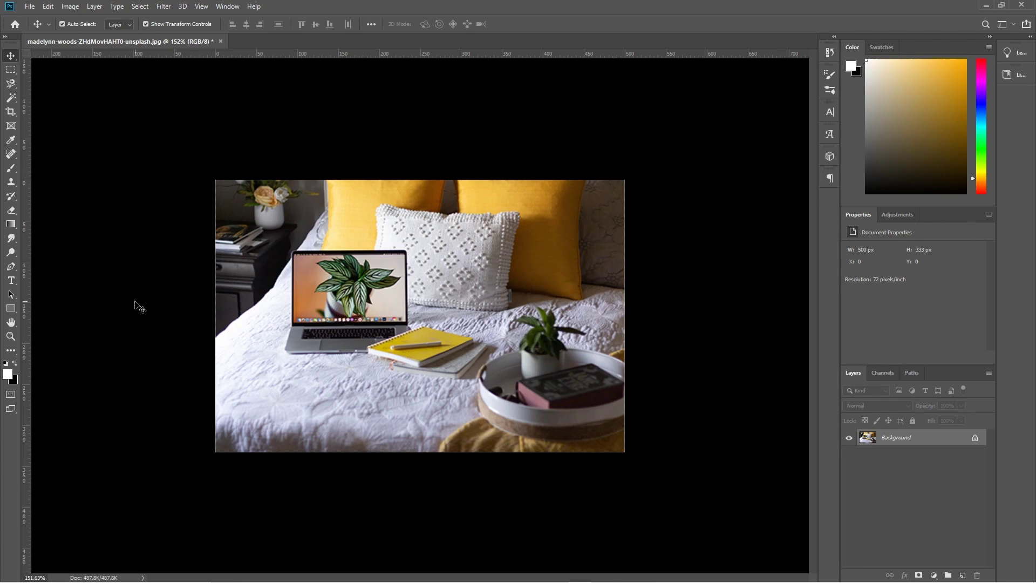
key(ctrl)
key(ctrl+alt+shift+w)
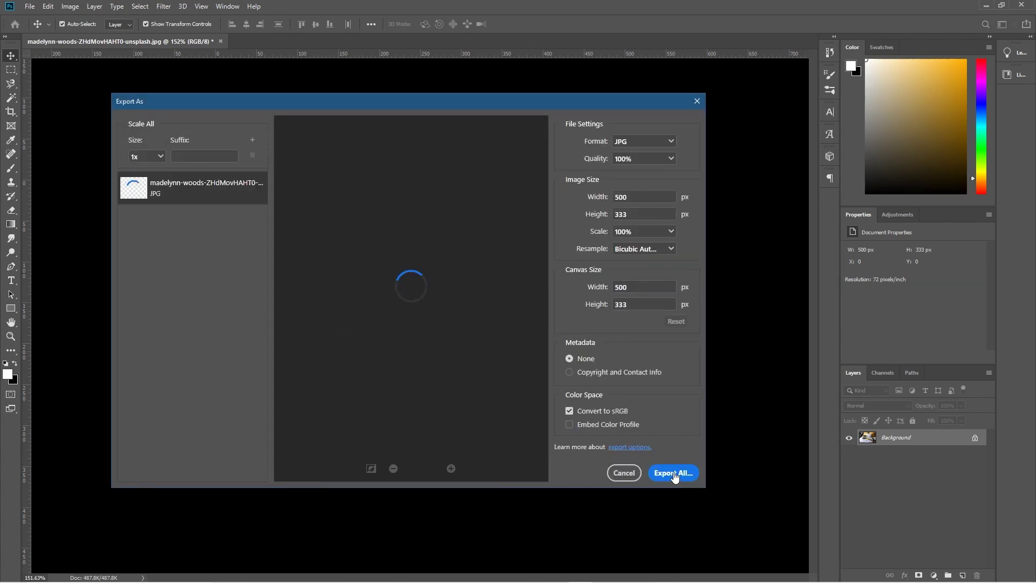
click(681, 474)
drag(799, 76, 583, 84)
click(451, 306)
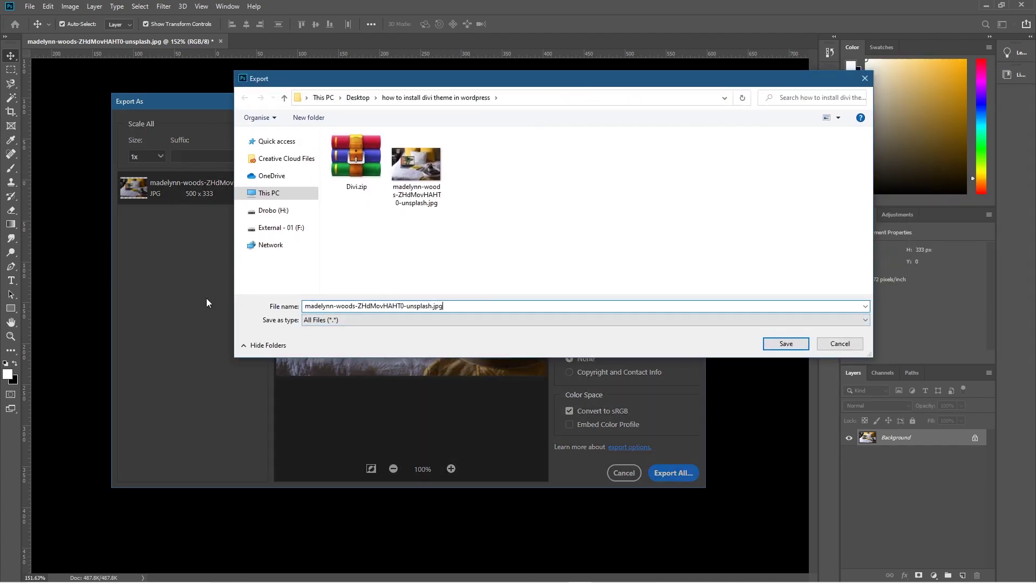
double_click(359, 310)
text(exmaple)
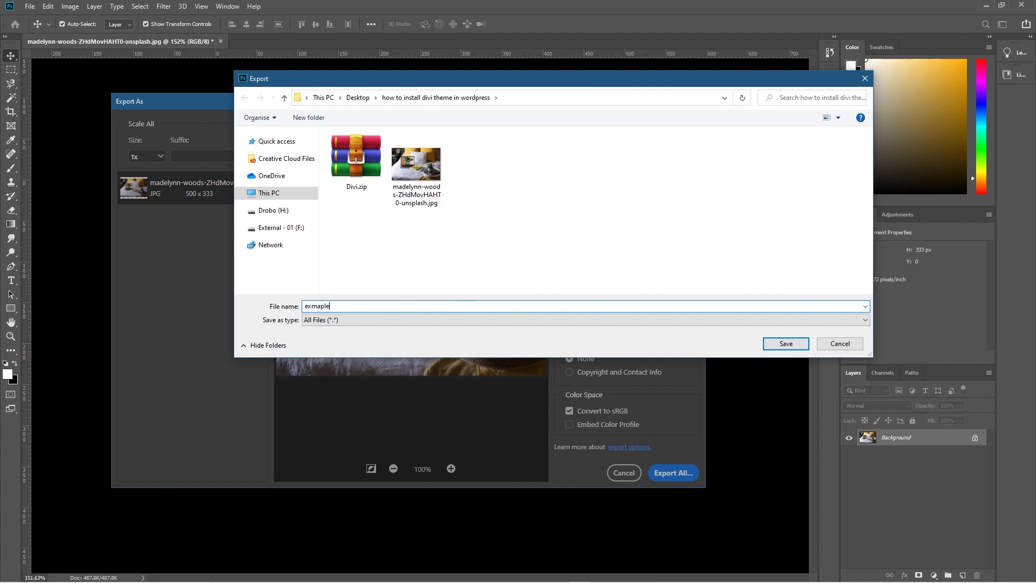
text(-image-01)
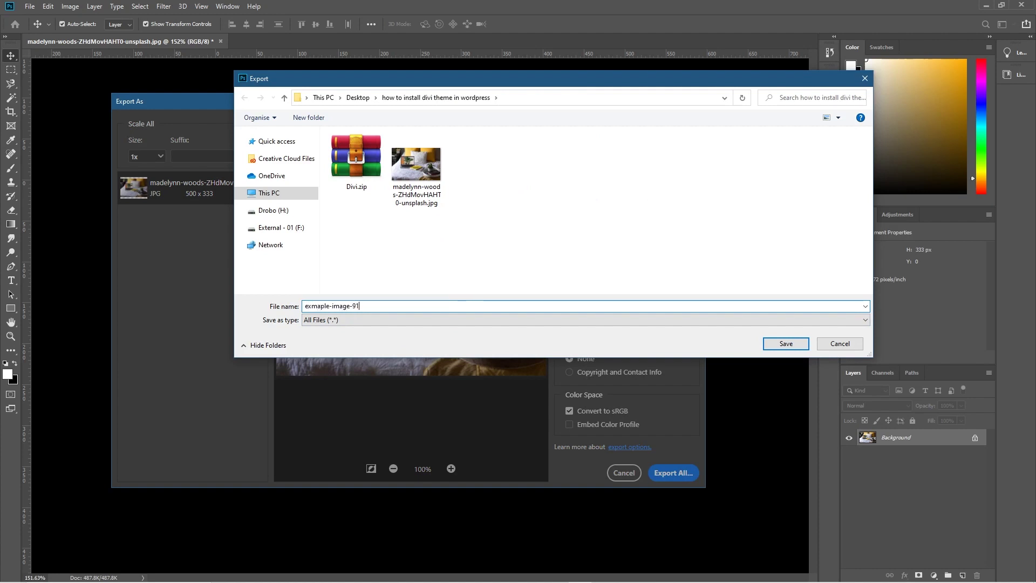
key(Return)
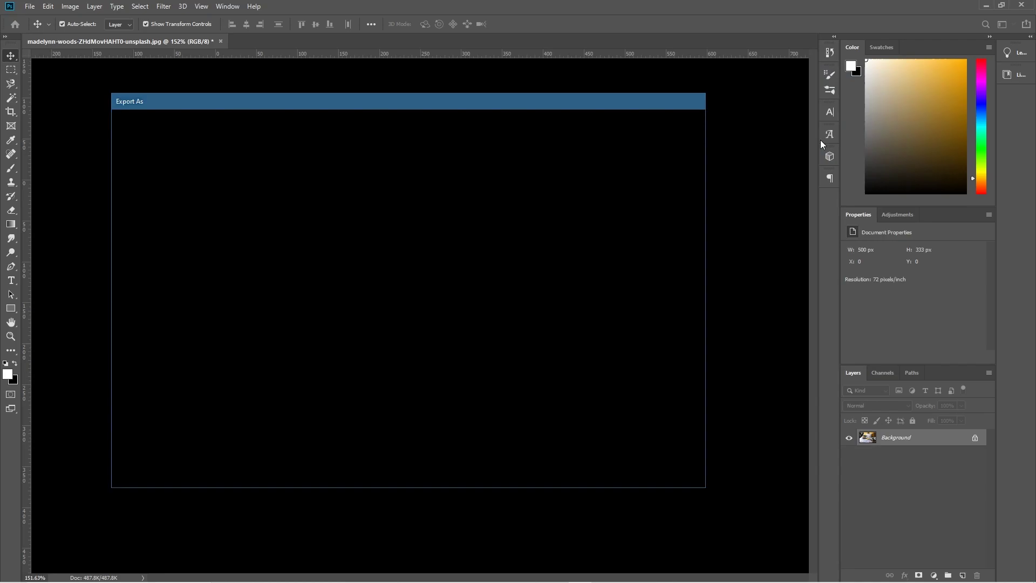
Step: Return to File Explorer and compare the file sizes of exmaple-image-01.jpg and the original Unsplash photo
click(985, 6)
click(835, 147)
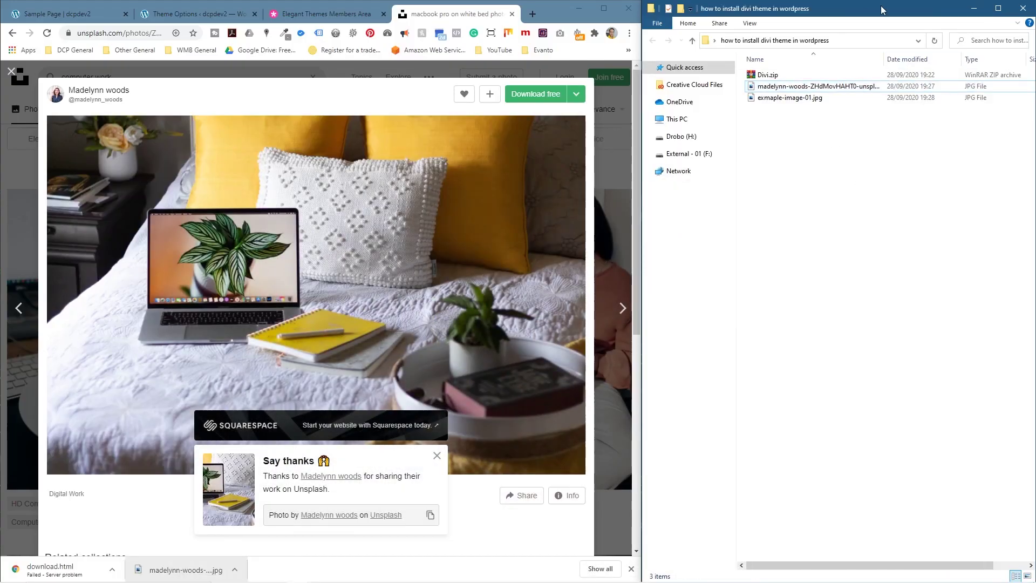
click(997, 8)
click(189, 82)
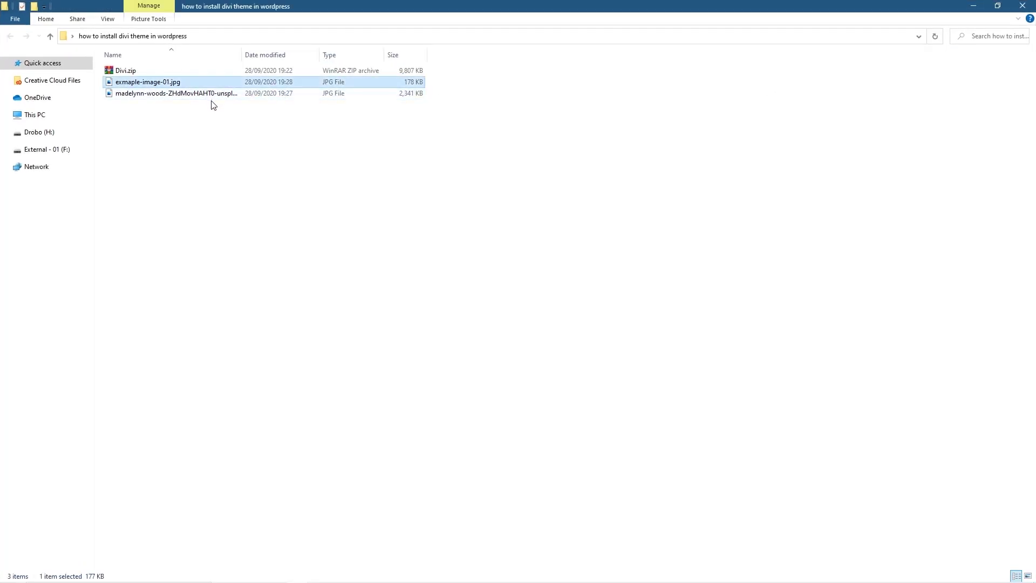
click(215, 106)
click(162, 94)
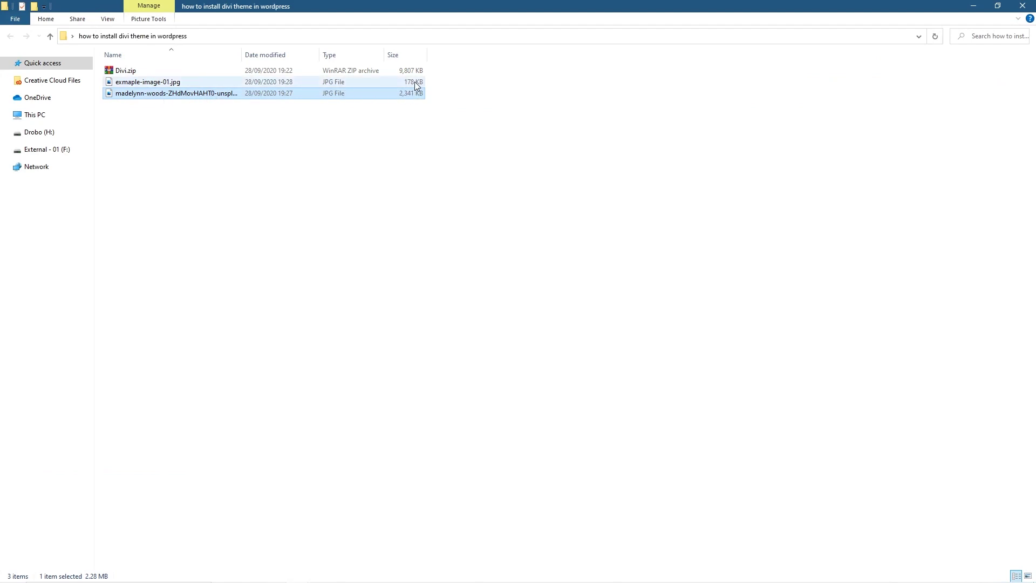
Step: Tile File Explorer beside the browser again and open compressjpeg.com in a new browser tab
key(super+Down)
click(531, 15)
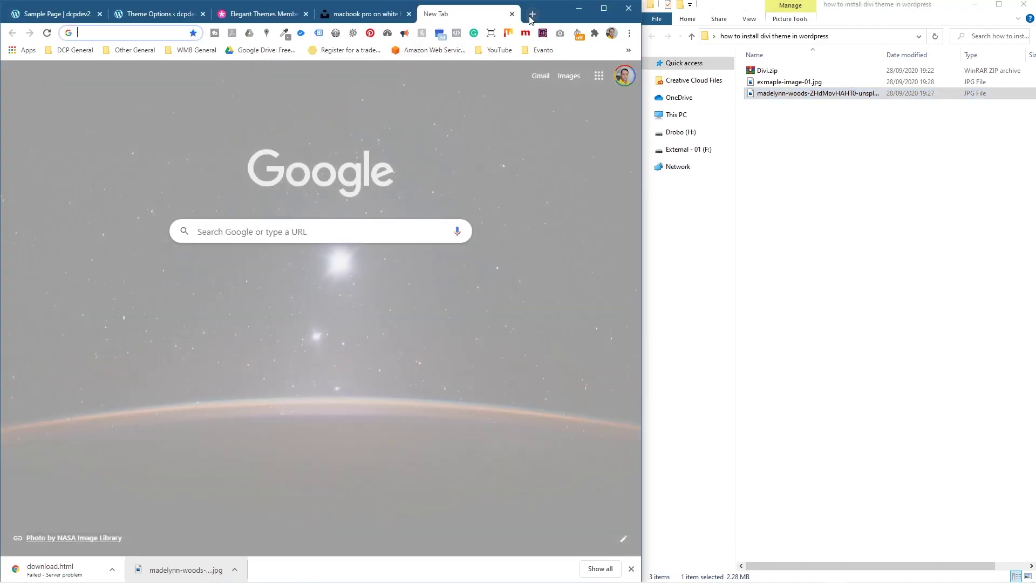
text(compressjpeg.com)
key(Return)
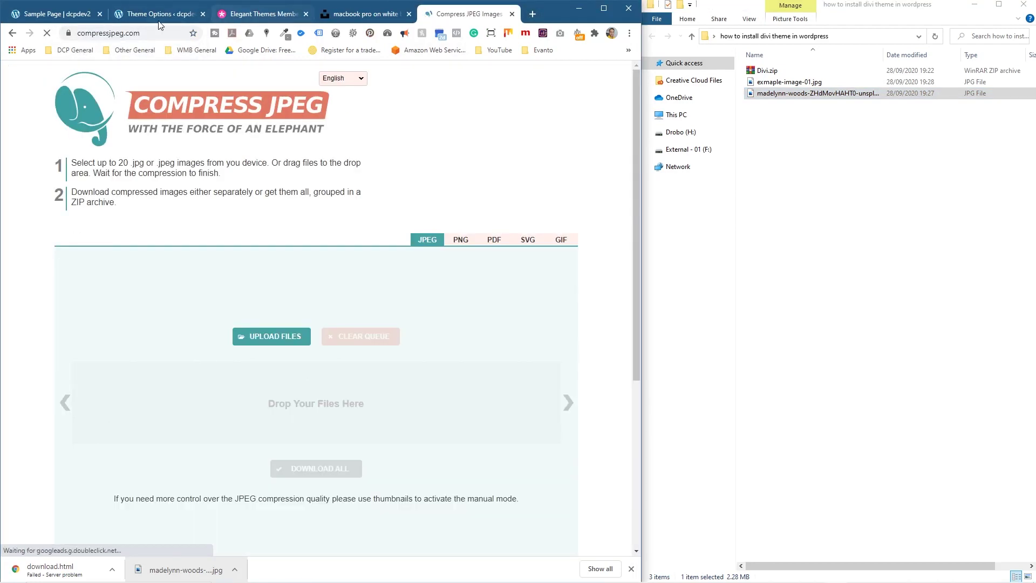
Step: Compress exmaple-image-01.jpg on the site and copy the compressed download into the project folder
click(798, 135)
drag(790, 82, 351, 418)
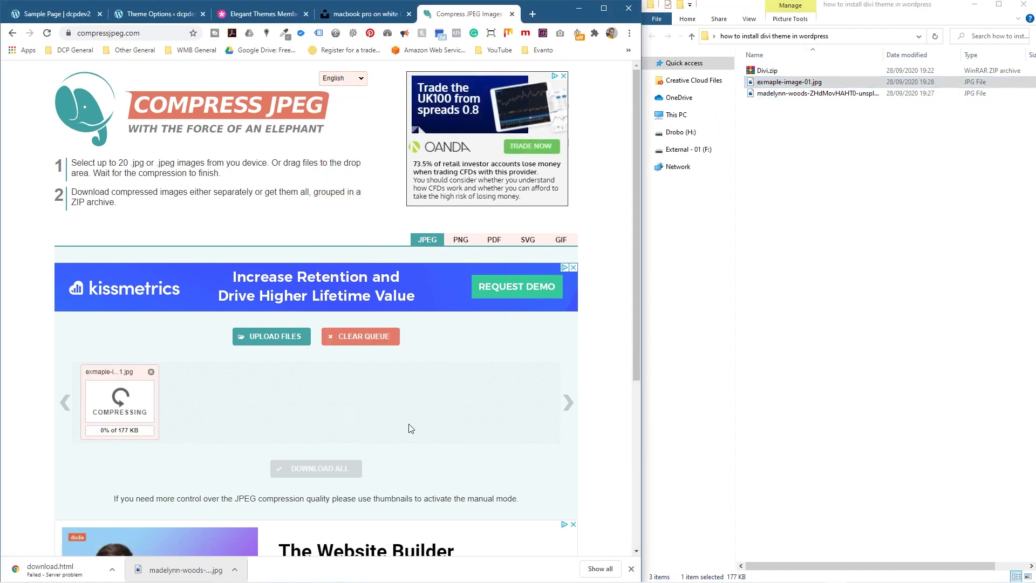
click(107, 430)
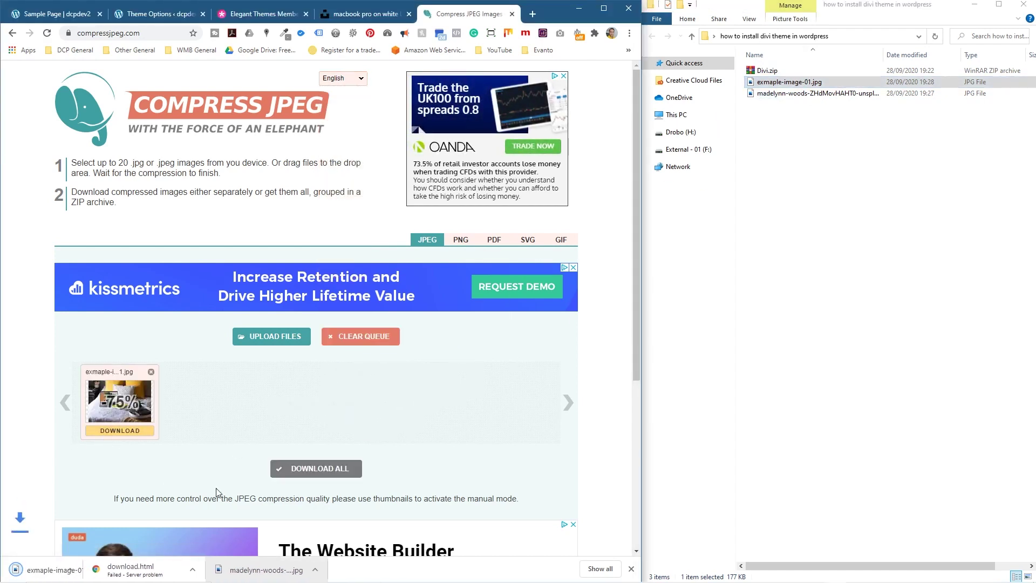
drag(59, 569, 877, 171)
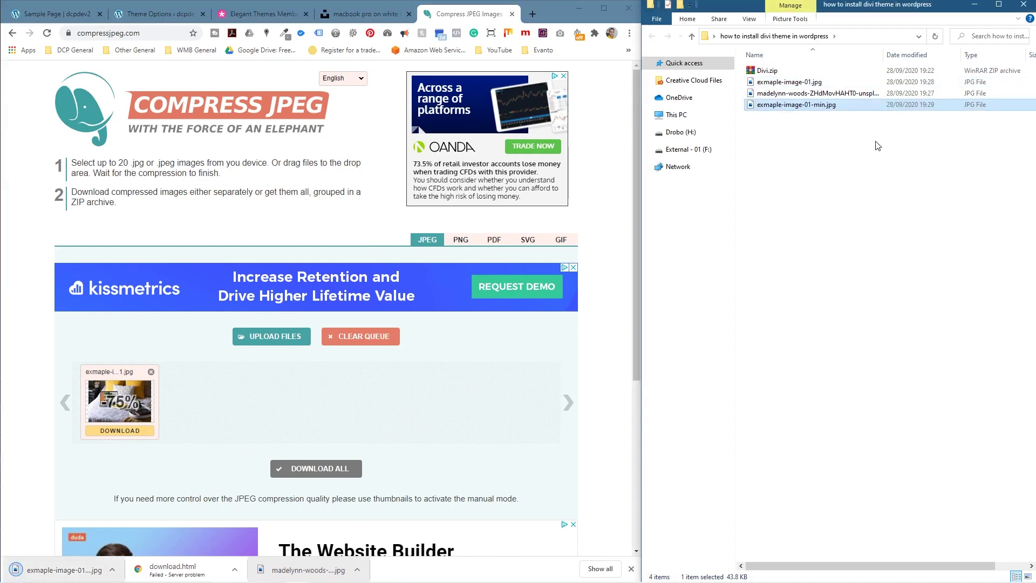
Step: Enlarge the folder window, sort its files by size and compare the original, resized and compressed images
click(998, 6)
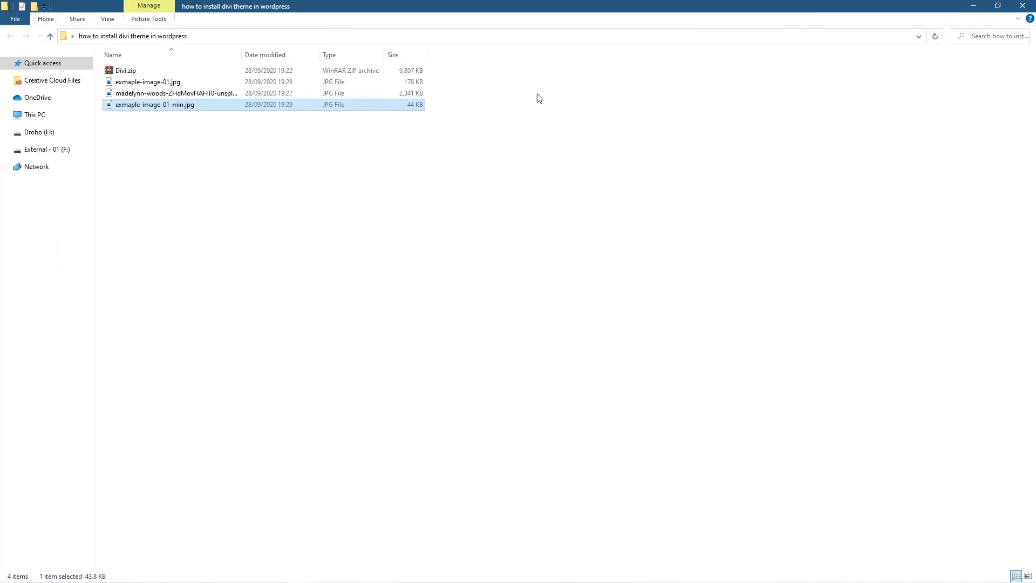
click(402, 55)
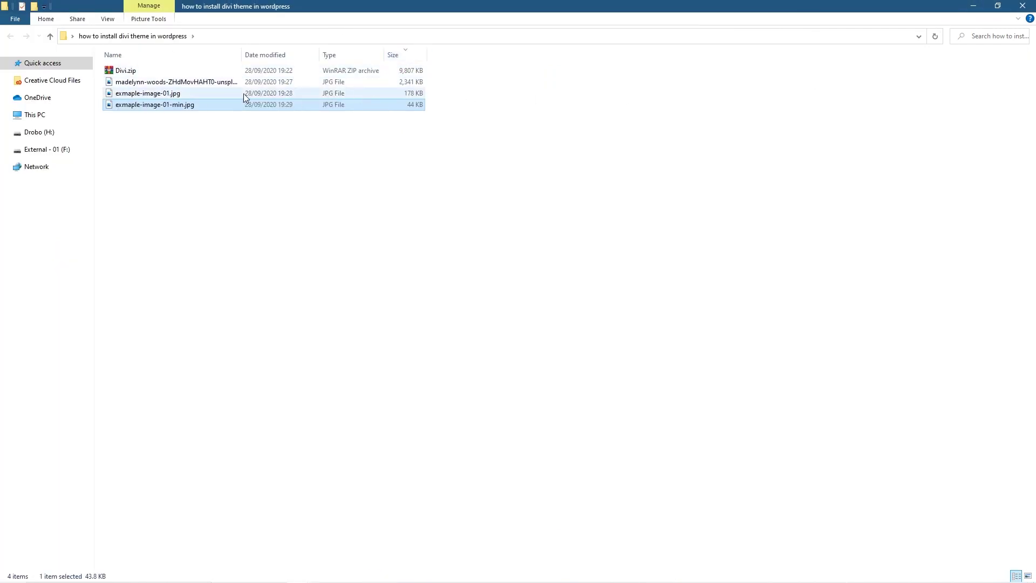
click(171, 83)
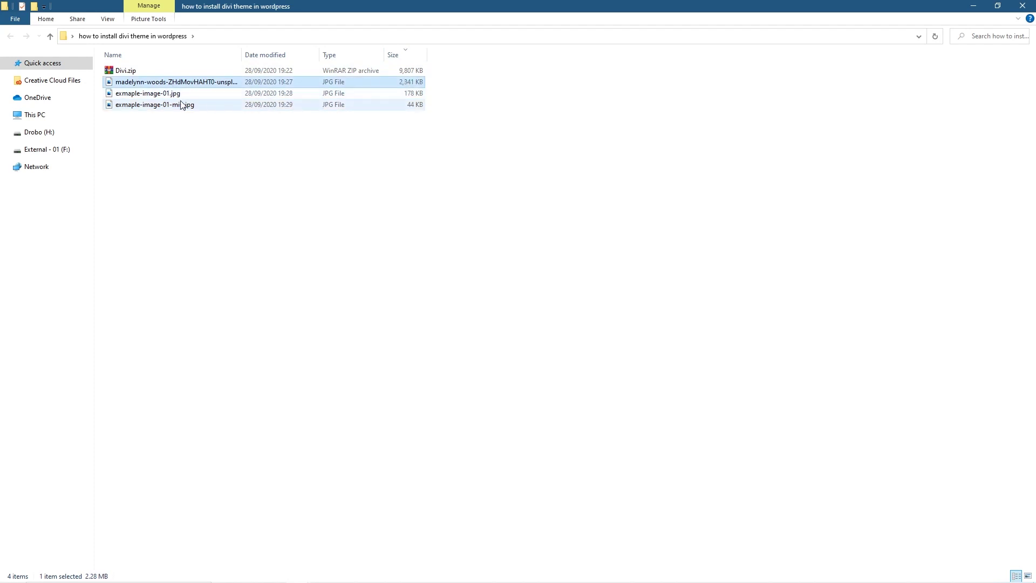
click(160, 94)
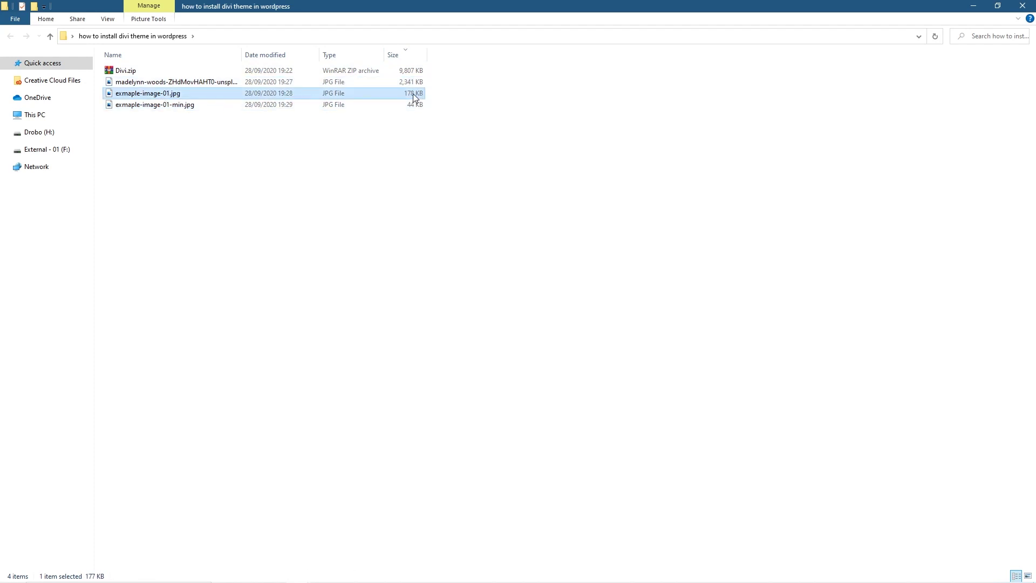
click(169, 107)
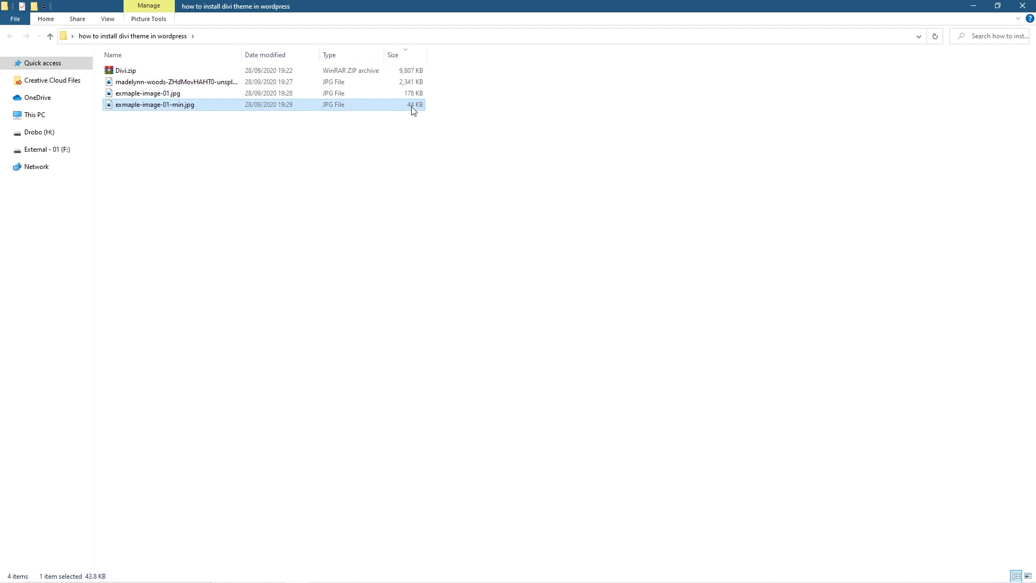
Step: View the original photo and exmaple-image-01-min.jpg side by side in Photos to compare their quality, then close both
double_click(368, 81)
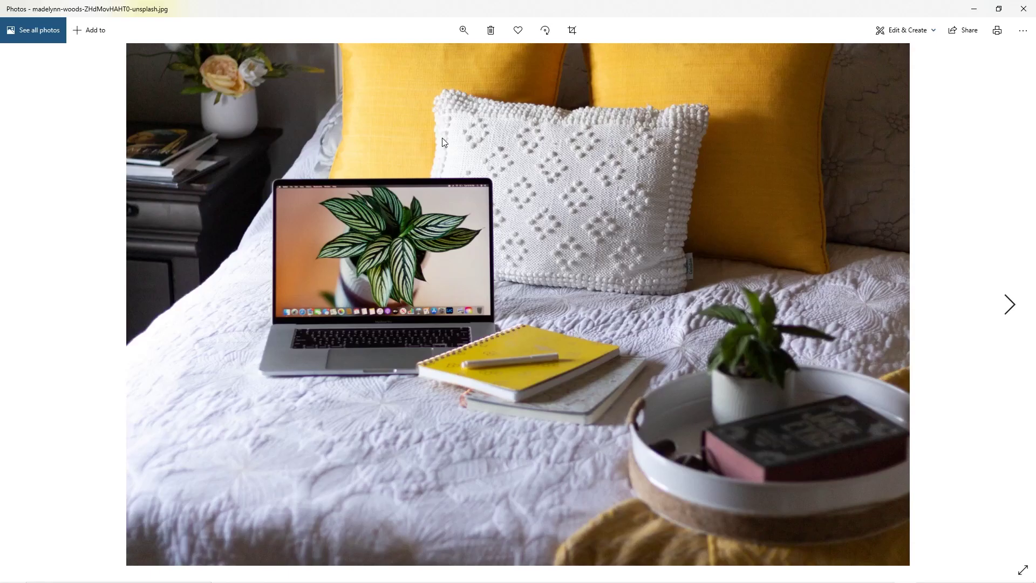
key(alt+F4)
click(194, 107)
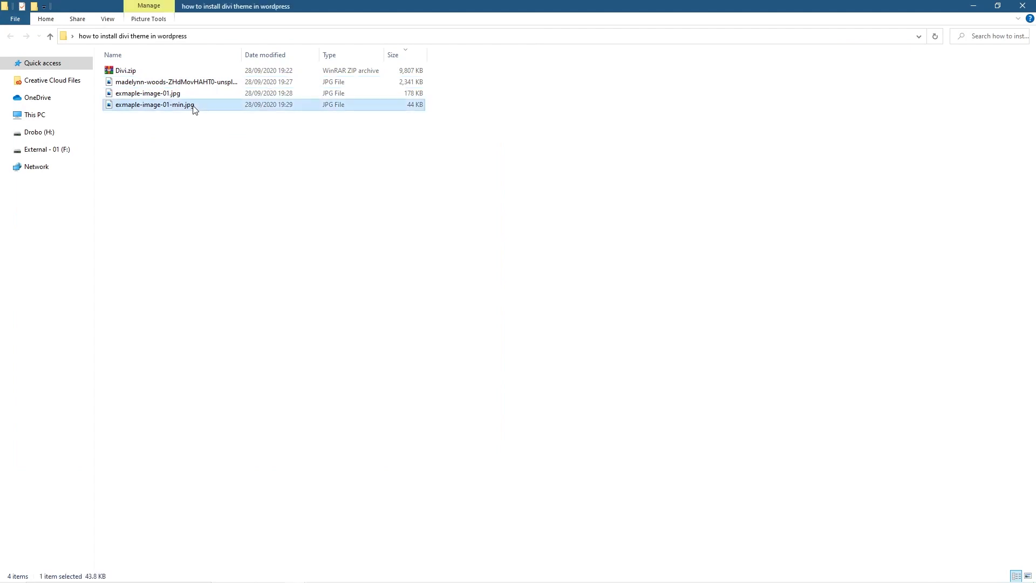
double_click(194, 110)
key(alt+F4)
click(974, 6)
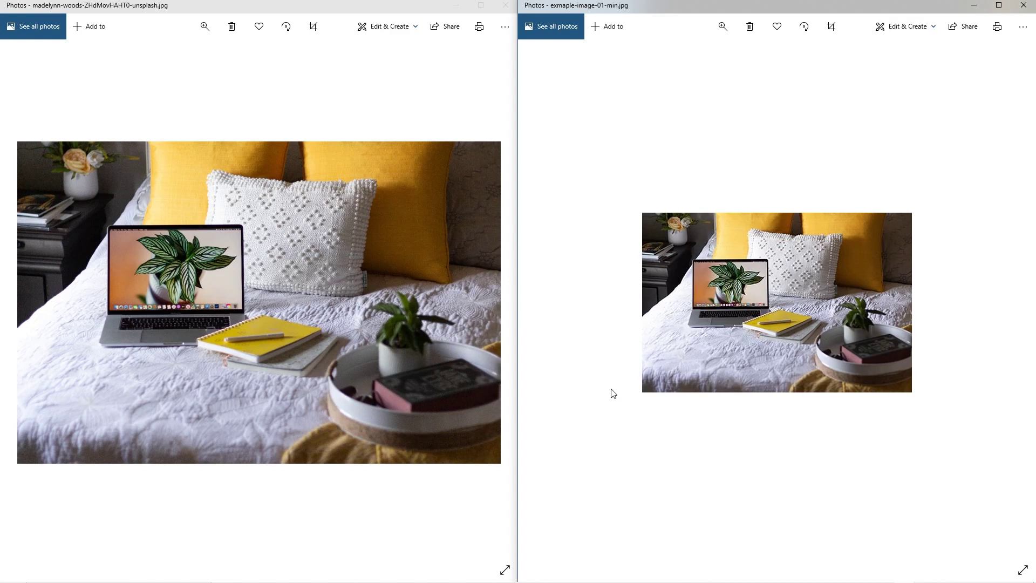
click(1024, 5)
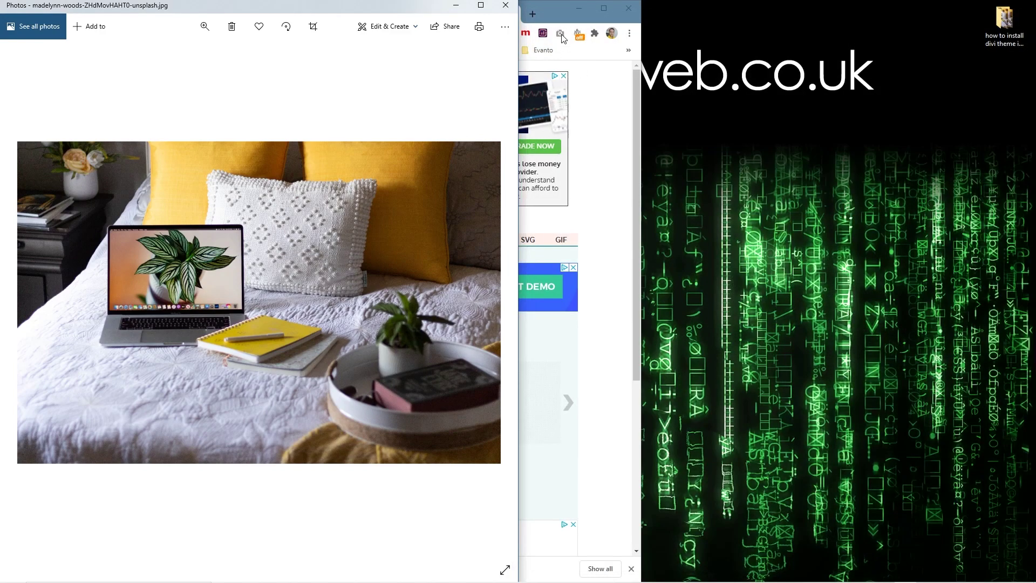
click(505, 5)
key(alt+Tab)
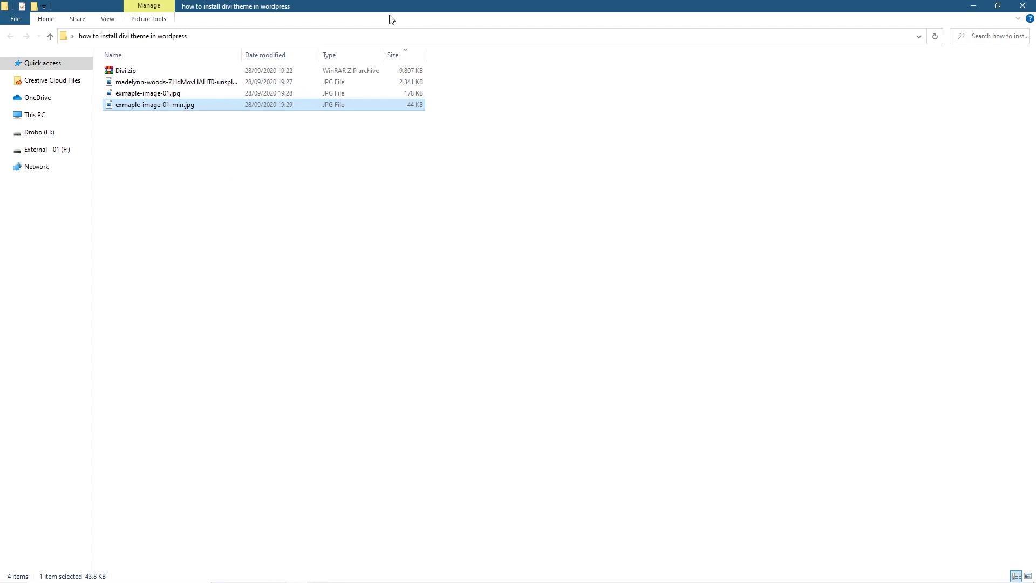
Step: Tile the folder beside the browser and rename the compressed image as exmaple-image-02.jpg
double_click(389, 15)
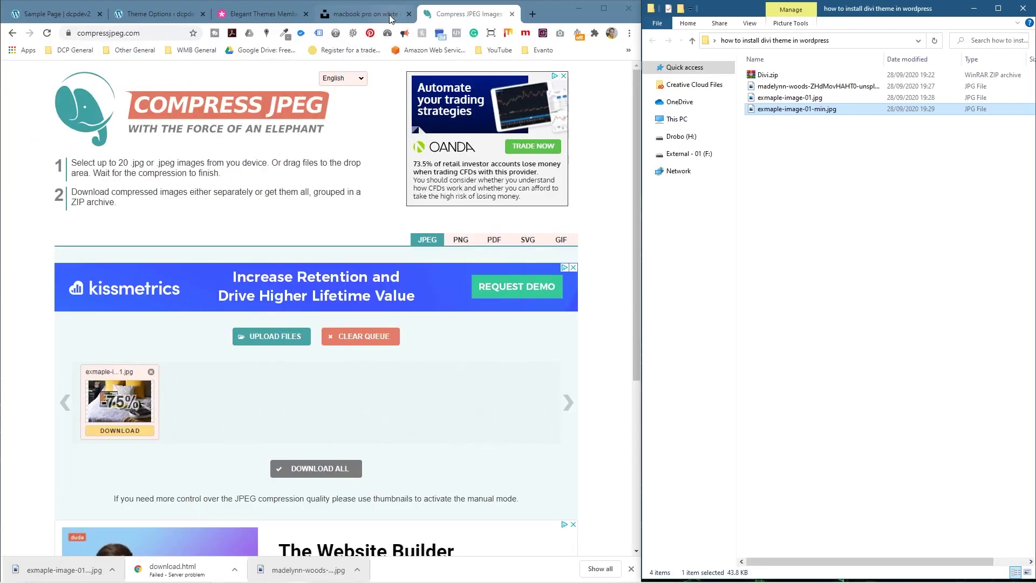
click(824, 110)
text(2)
key(Return)
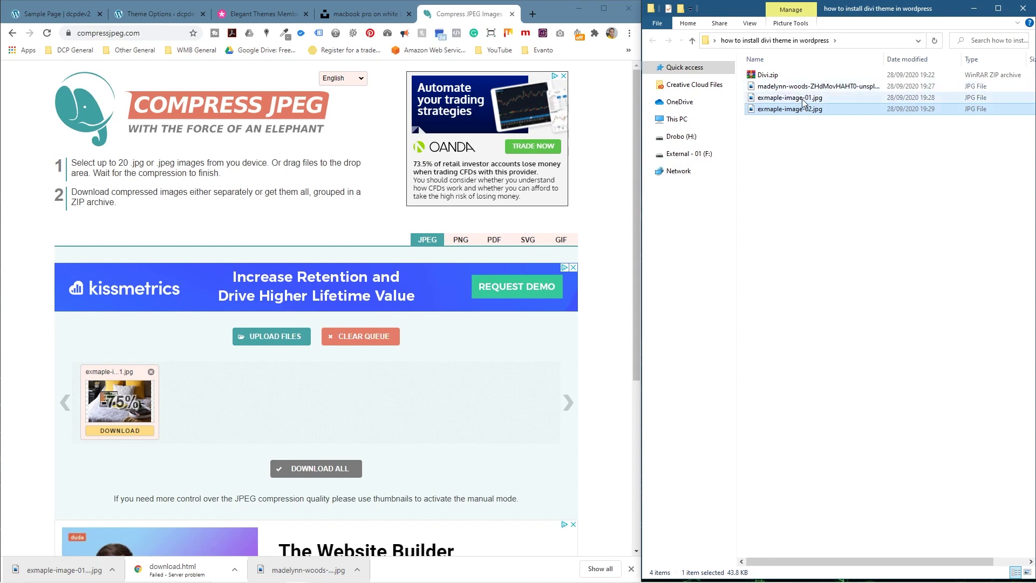
Step: Return to the Sample Page image chooser and upload exmaple-image-02.jpg from the project folder
click(132, 15)
click(46, 19)
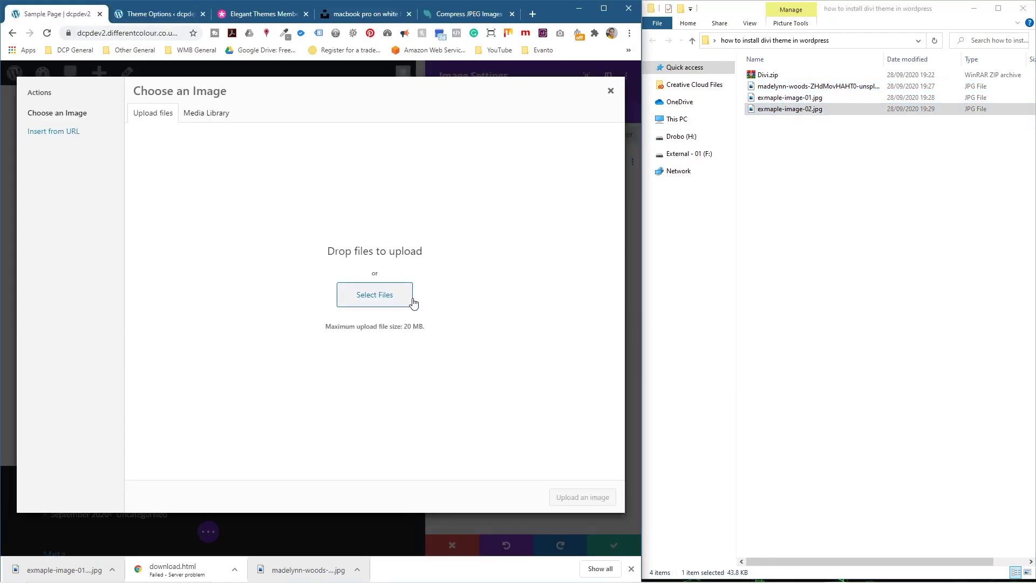
drag(772, 111, 333, 310)
Step: Set the uploaded image's alt text to "example image"
click(544, 288)
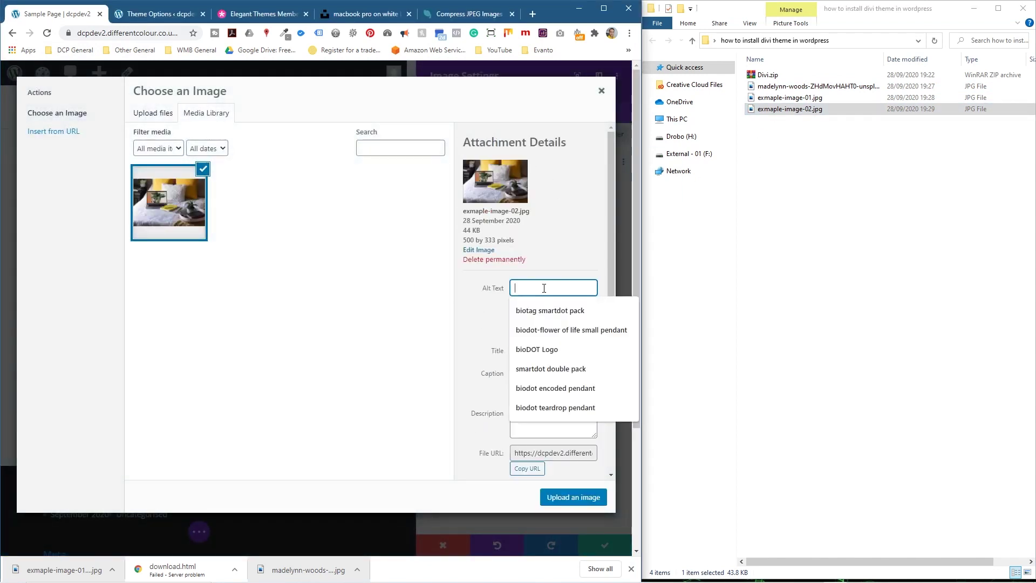
drag(575, 350, 453, 353)
key(ctrl+c)
click(532, 288)
key(ctrl+v)
double_click(528, 288)
text(exmaple image)
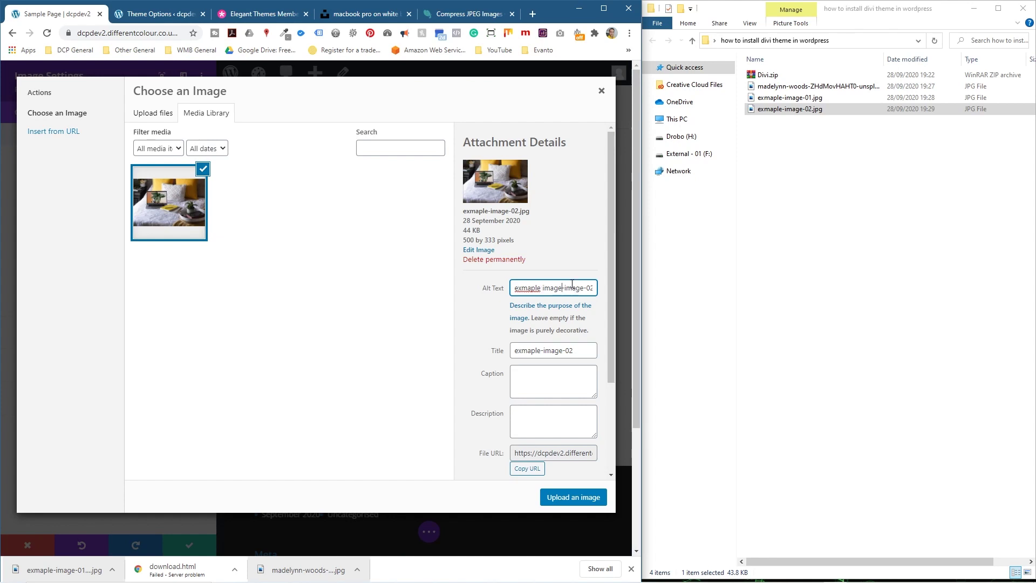
key(ctrl+a)
text(example image)
Step: Replace the image's title with a copy of its alt text and insert the image into the Image module
key(ctrl+a)
key(ctrl+c)
click(577, 353)
key(ctrl+a)
key(ctrl+v)
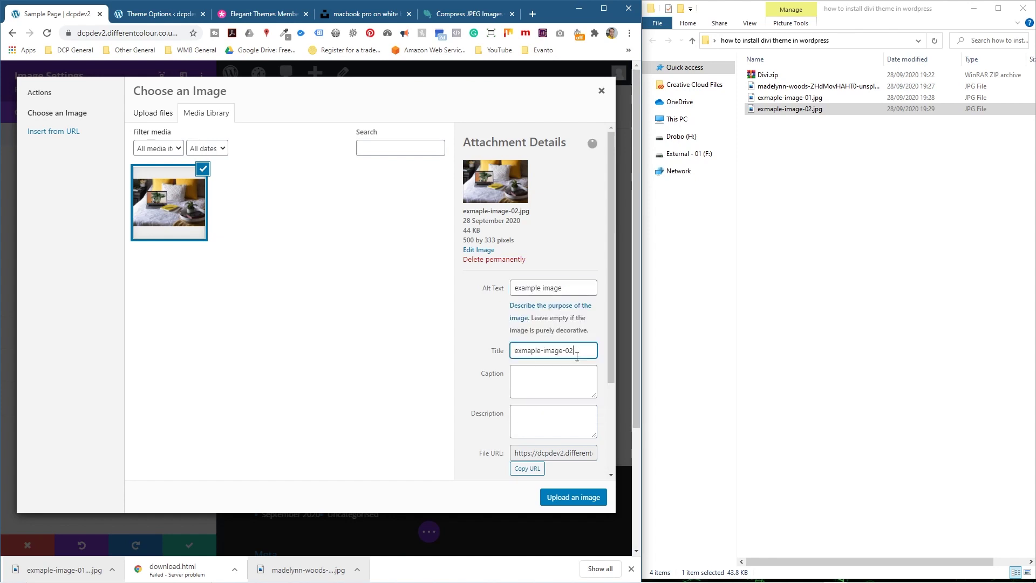
click(575, 498)
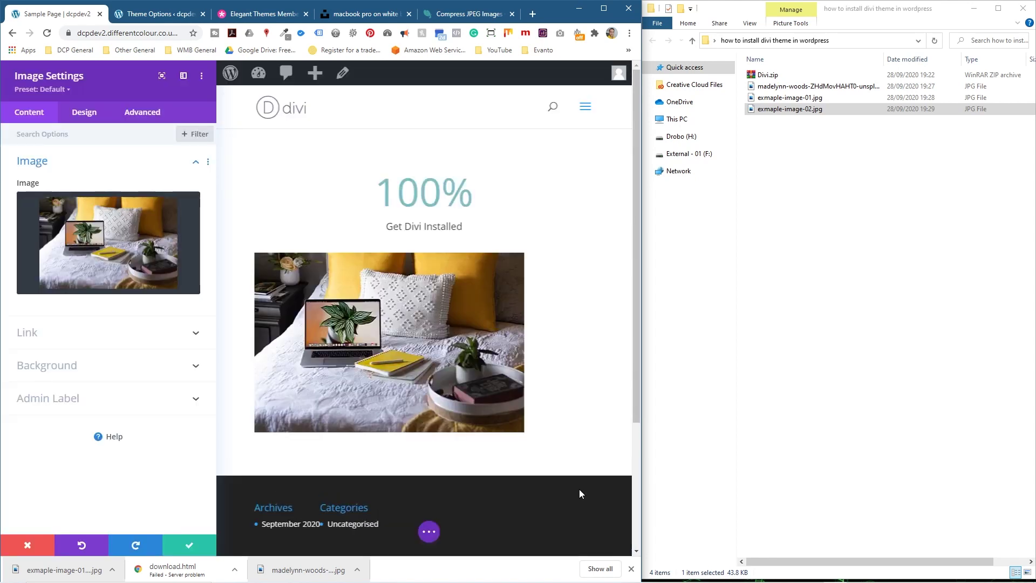
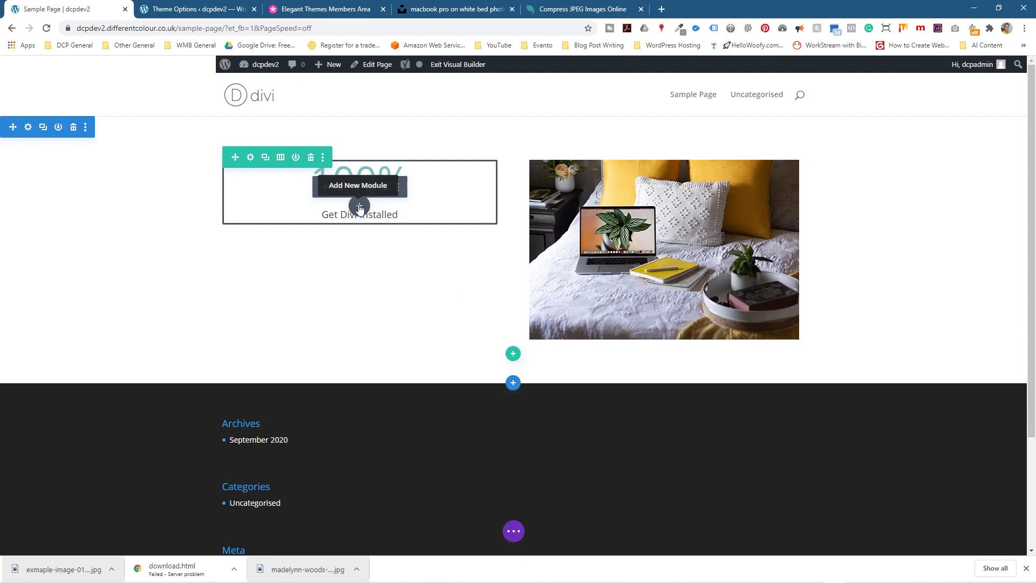
Step: Insert a Text module below the number counter
click(358, 206)
click(319, 291)
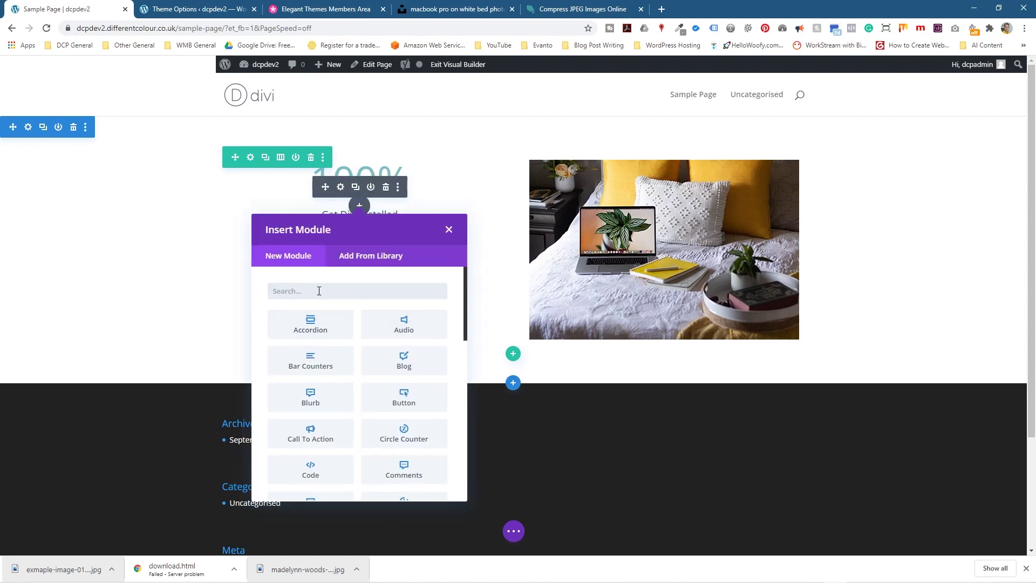
text(text)
click(313, 323)
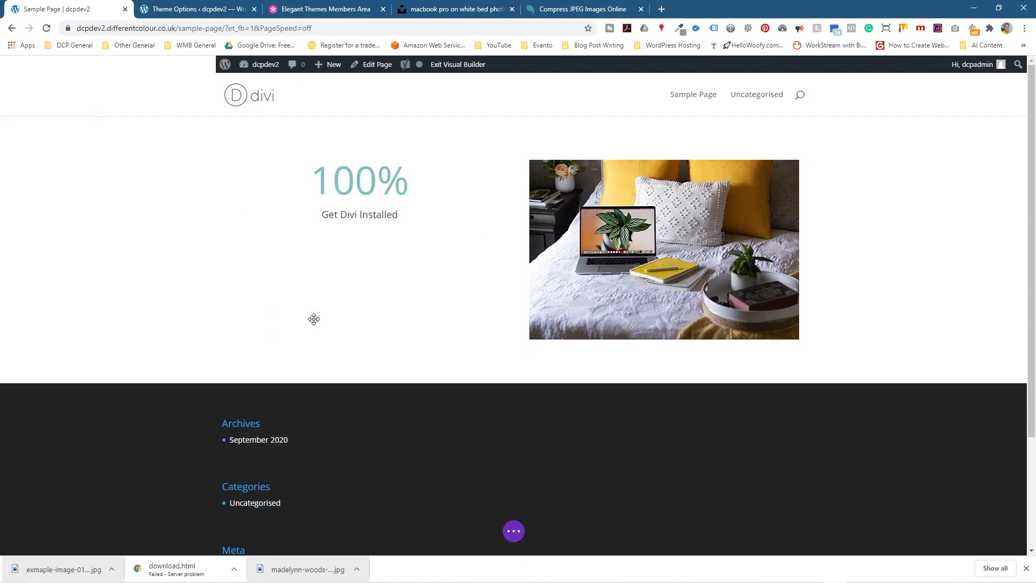
Step: Replace the Text module's placeholder content with "Just showed you how to install Divi"
triple_click(103, 290)
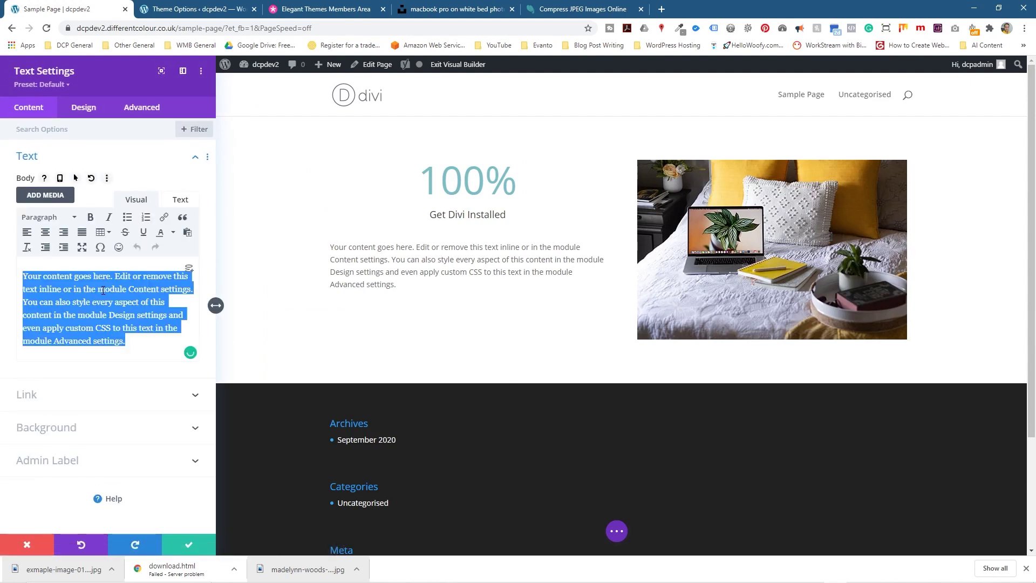
text(Just )
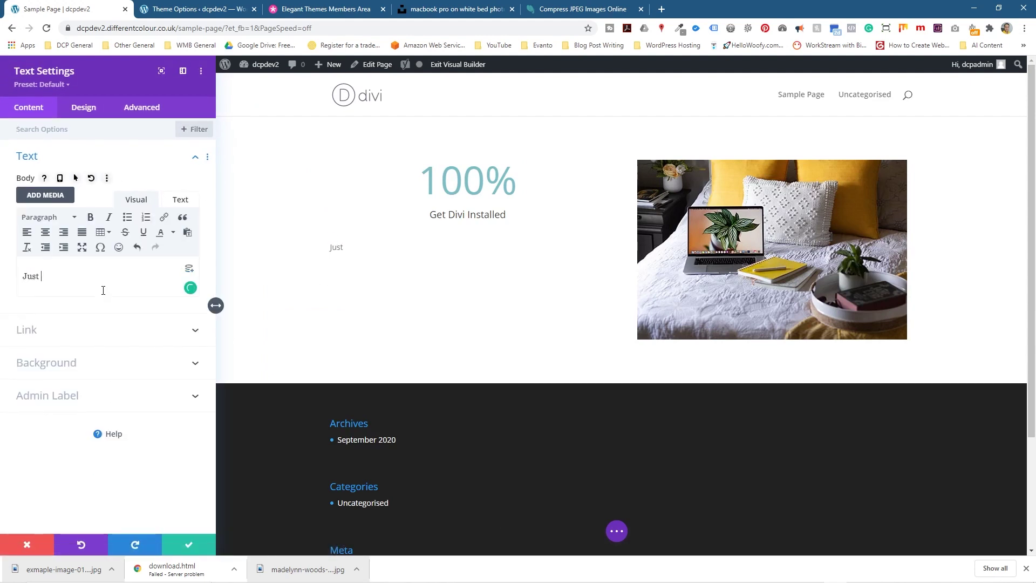
text(shou)
key(BackSpace)
key(BackSpace)
key(BackSpace)
key(BackSpace)
text(howed you how to install Divi)
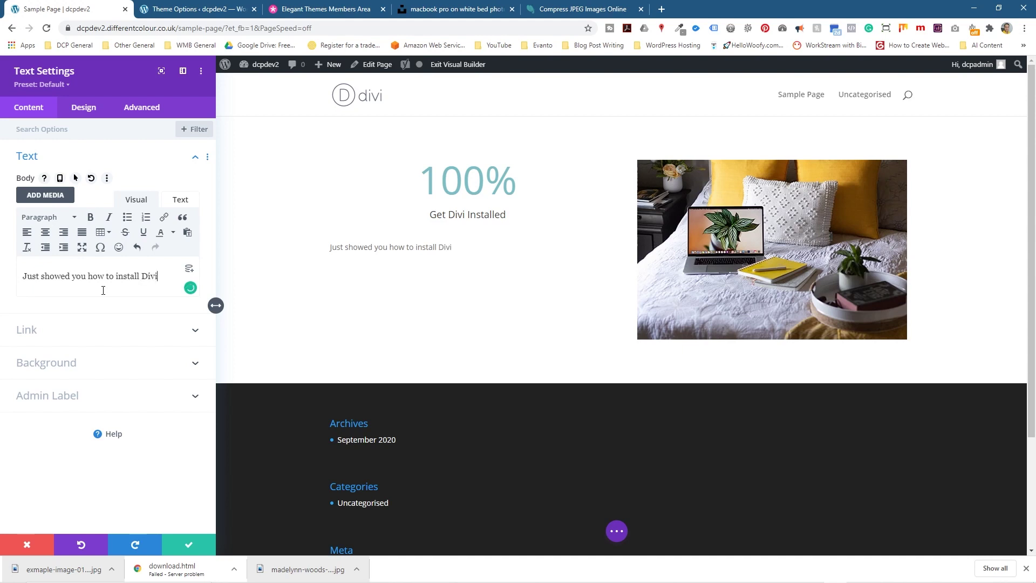
Step: Continue the body text with "Themes Builder, also add a counter and image which can been compressed."
text(Themes Bulder a)
key(BackSpace)
key(BackSpace)
key(BackSpace)
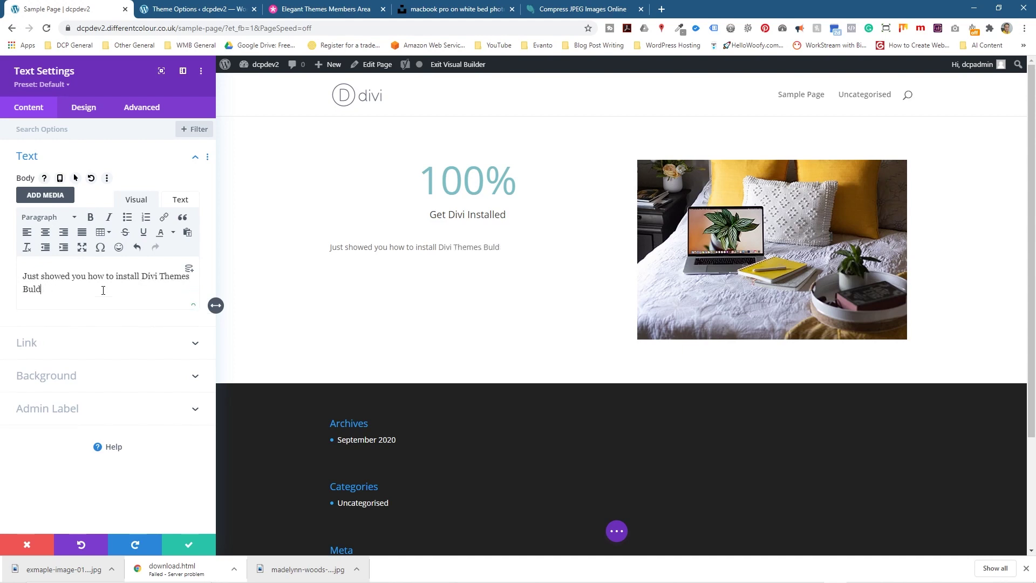
text(der )
text( also add a counter)
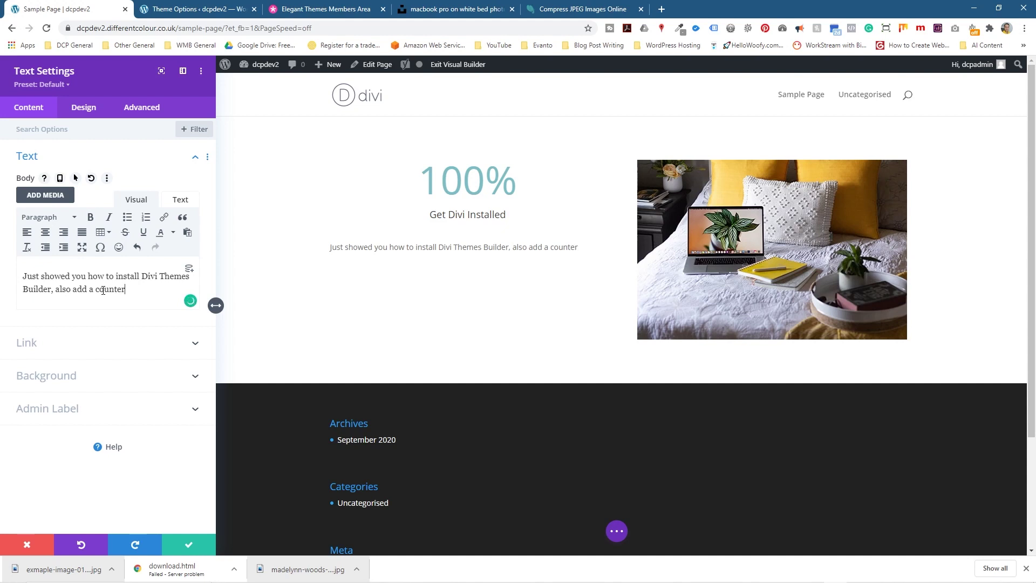
text( and image which can been compressed.)
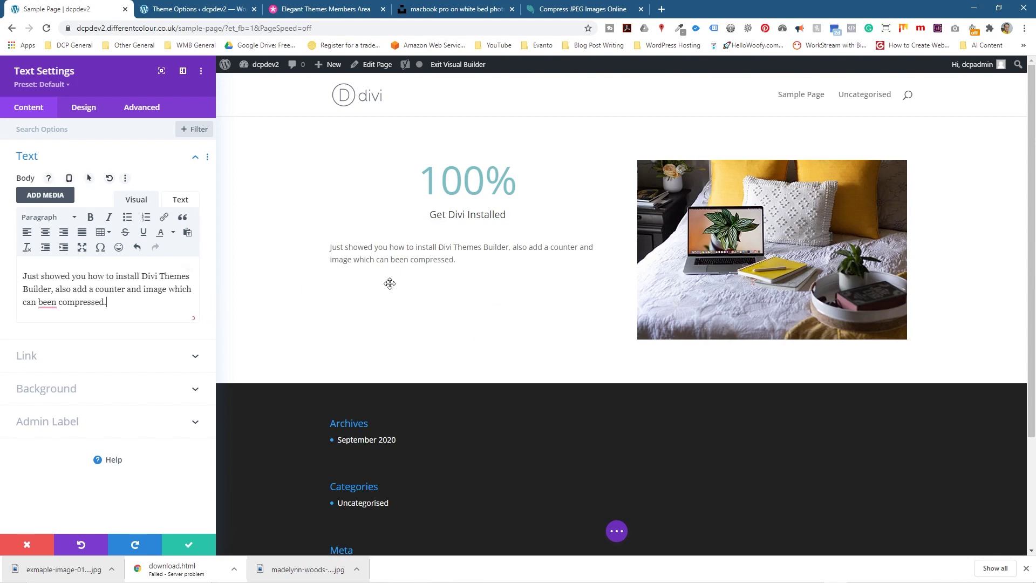
Step: Correct the wording of the sentence's ending to "which has been compressed"
key(ctrl+a)
click(43, 300)
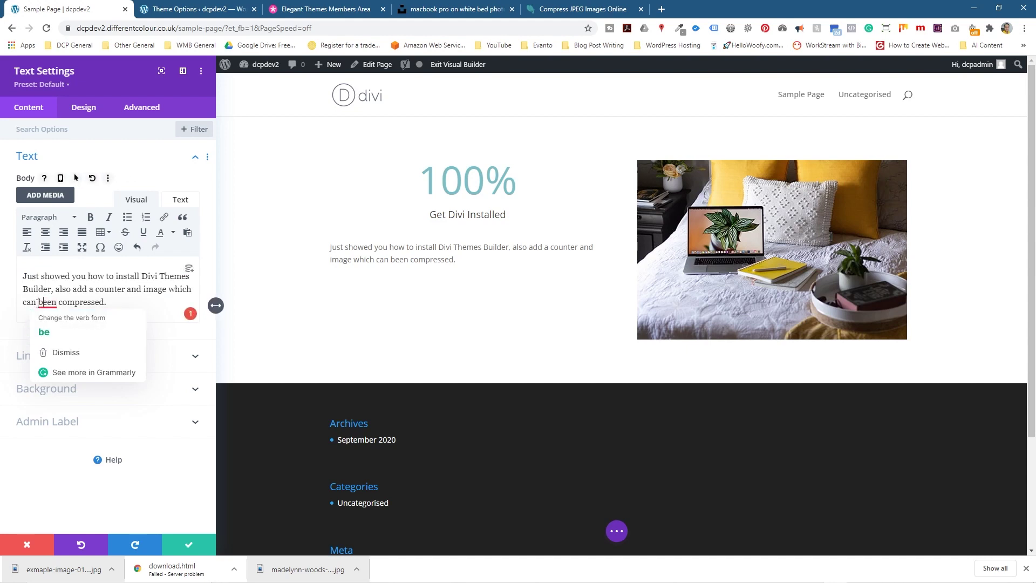
double_click(28, 304)
text(has)
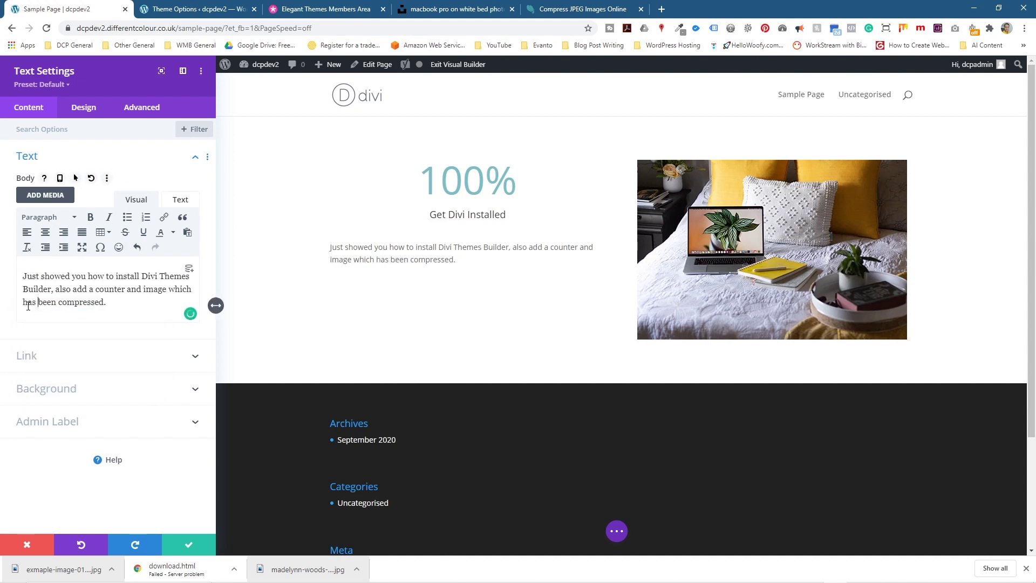
Step: Duplicate the sentence within its paragraph and again as a second paragraph, and save the Text module
triple_click(110, 303)
key(ctrl+c)
click(124, 304)
key(ctrl+v)
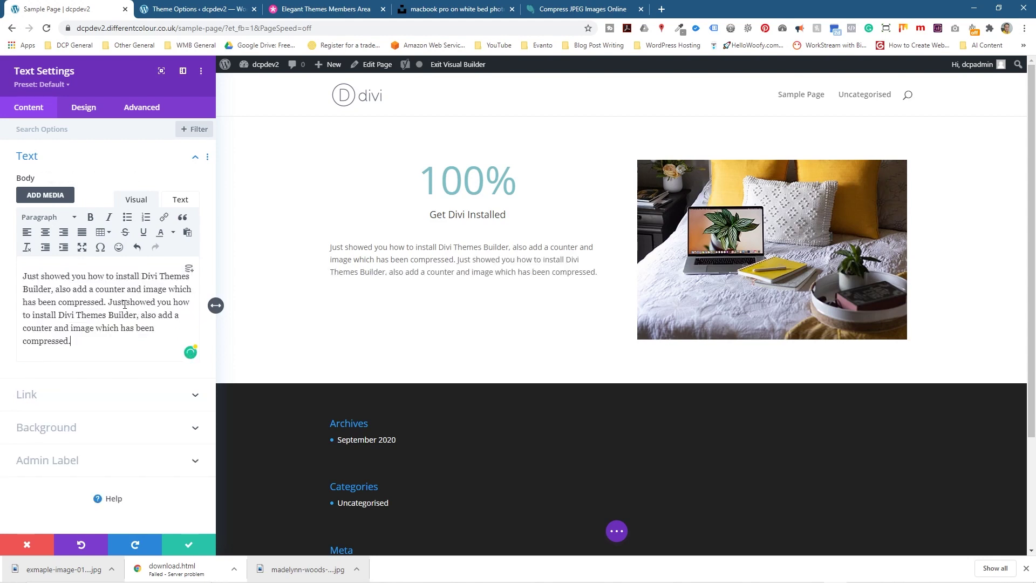
key(Return)
key(ctrl+v)
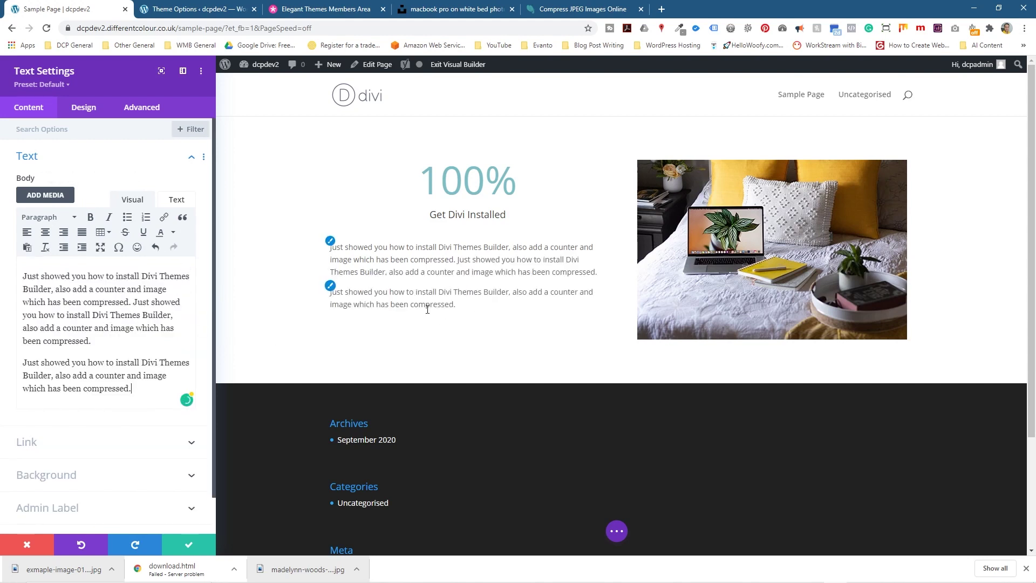
click(190, 547)
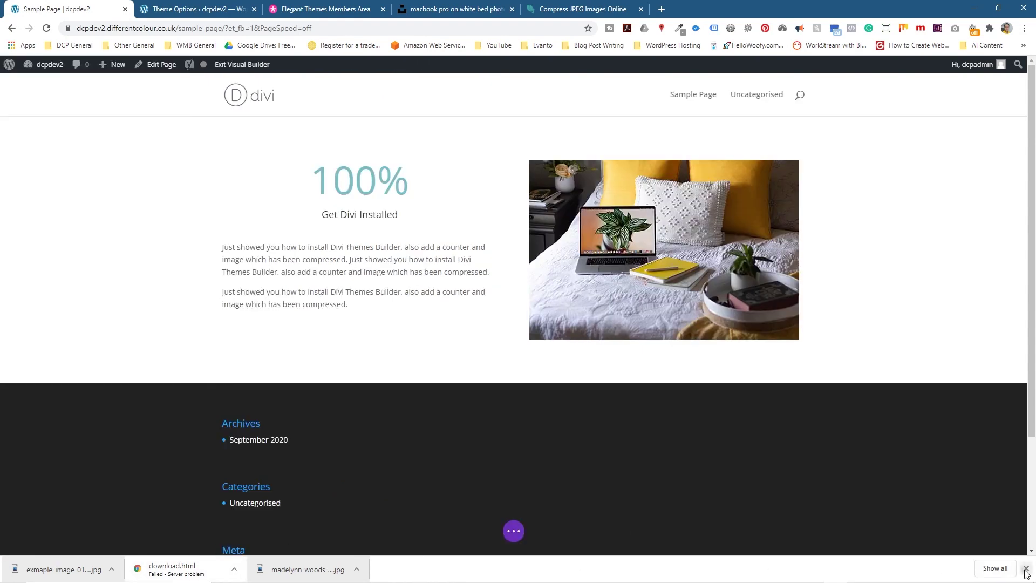
Step: Dismiss the browser's downloads bar, save the page and exit the Visual Builder
click(1025, 568)
click(513, 557)
click(995, 557)
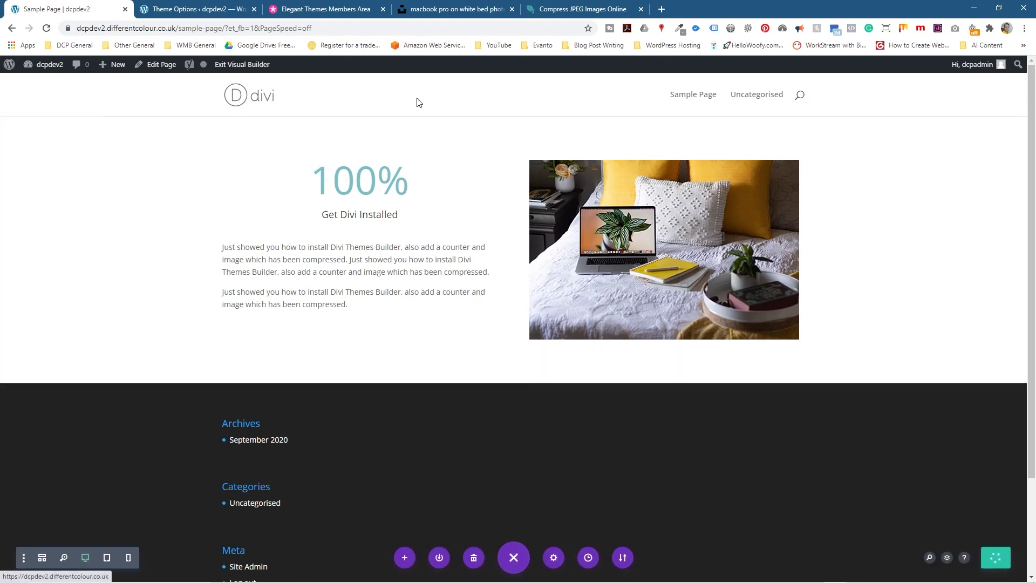
click(242, 65)
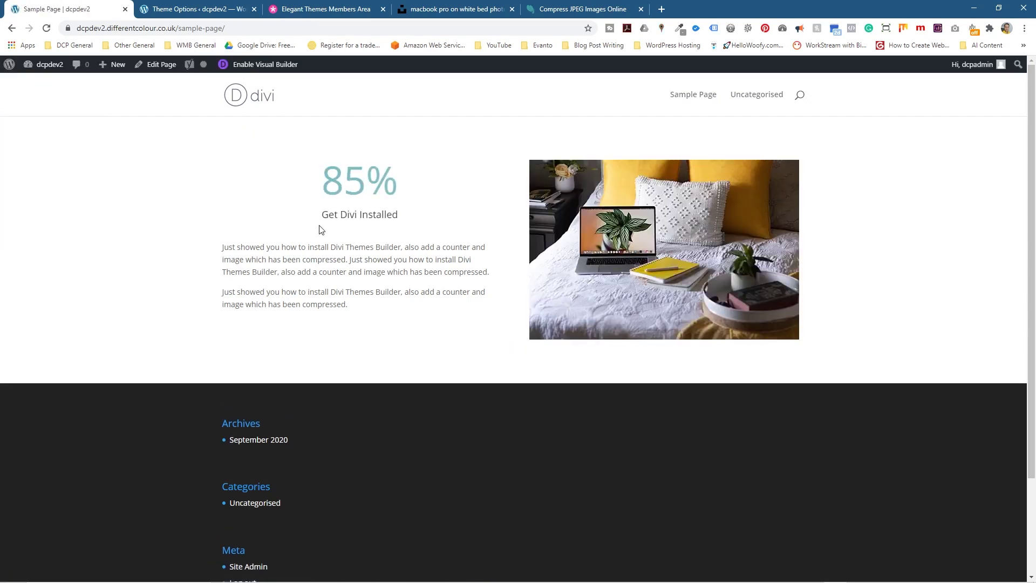
Step: Review the published page's counter, text and image, check the layout in a smaller browser window, and maximize the window again
drag(253, 258, 340, 311)
click(659, 232)
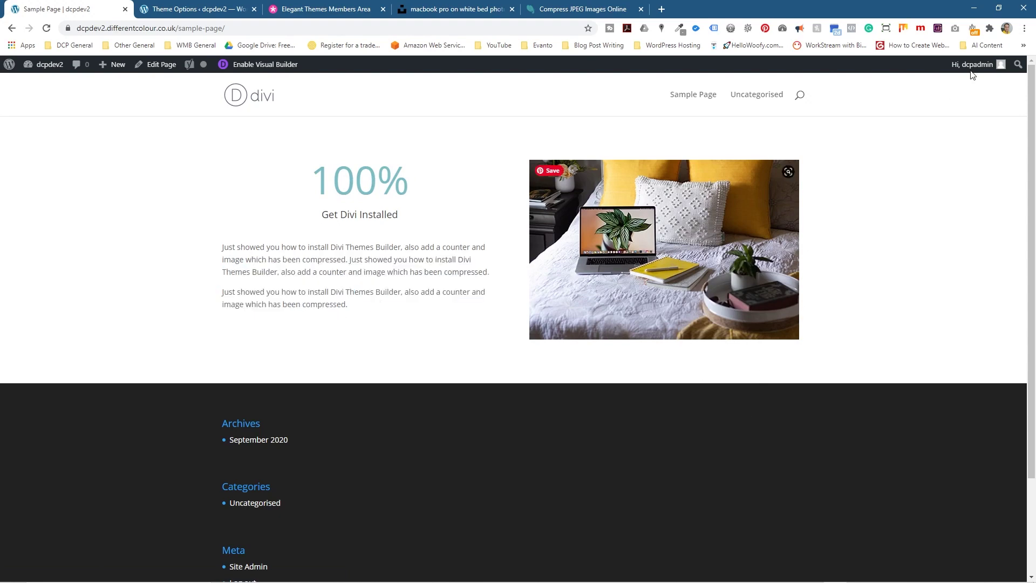
click(998, 8)
drag(1010, 11, 912, 11)
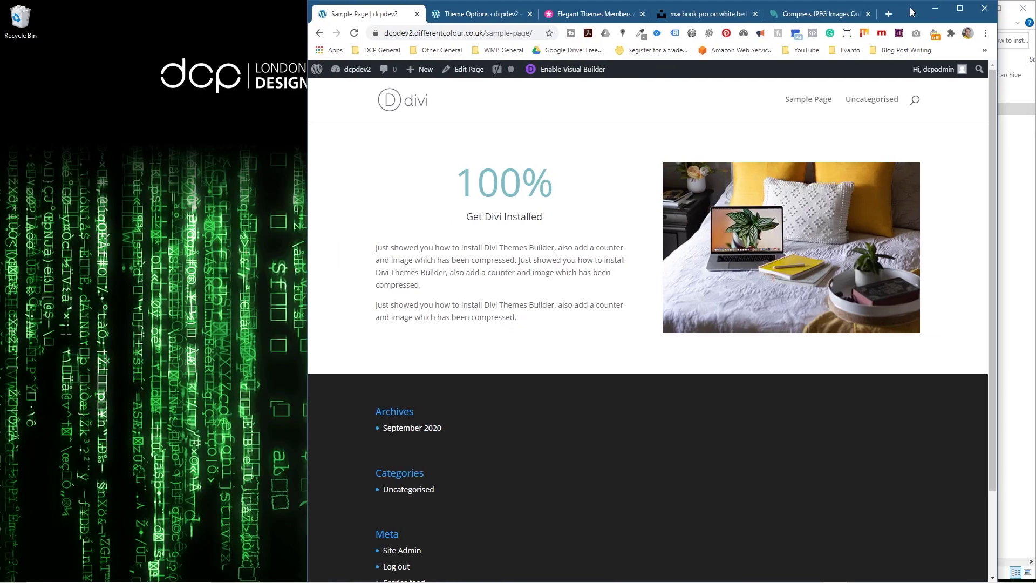
drag(306, 183, 133, 75)
click(959, 8)
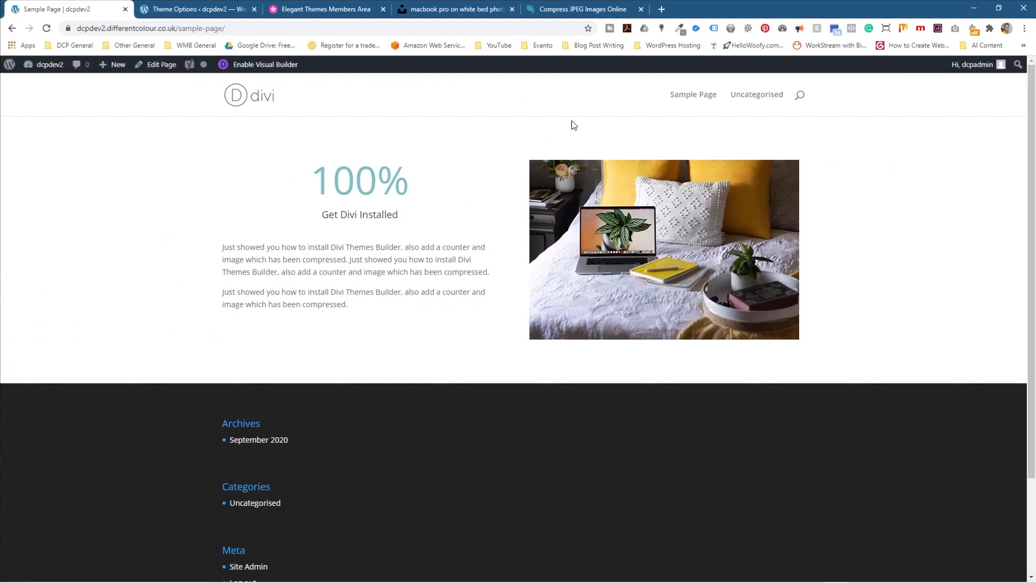
Step: Enable the Visual Builder, open the image module's settings and dock the settings panel to the right of the page
click(265, 64)
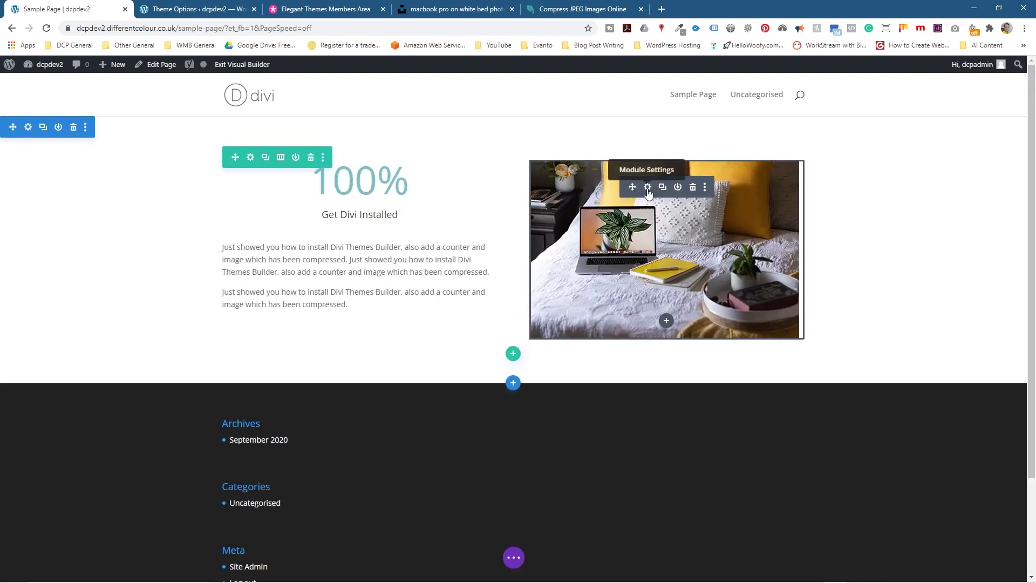
click(647, 187)
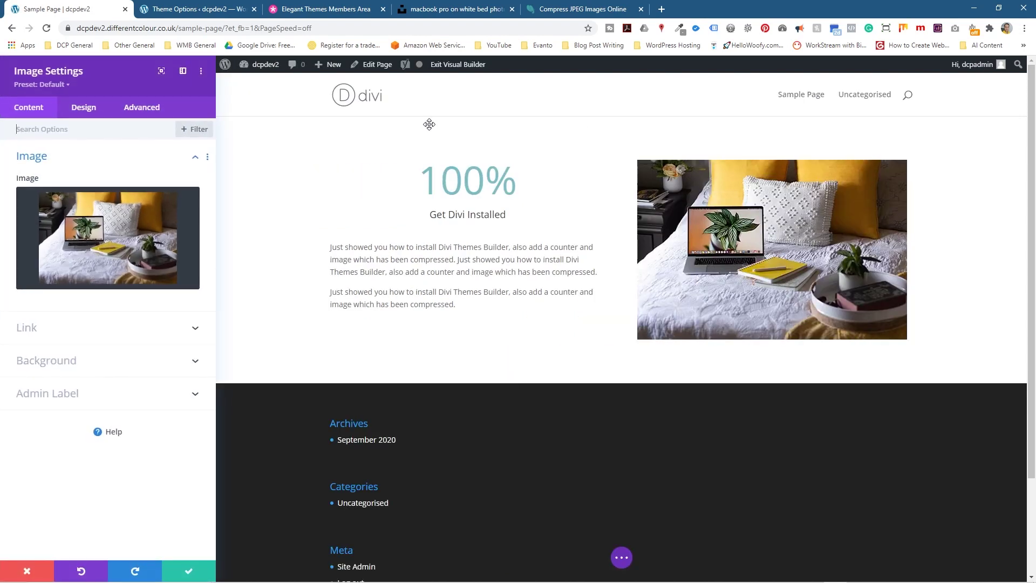
drag(117, 64, 947, 92)
drag(124, 83, 1005, 122)
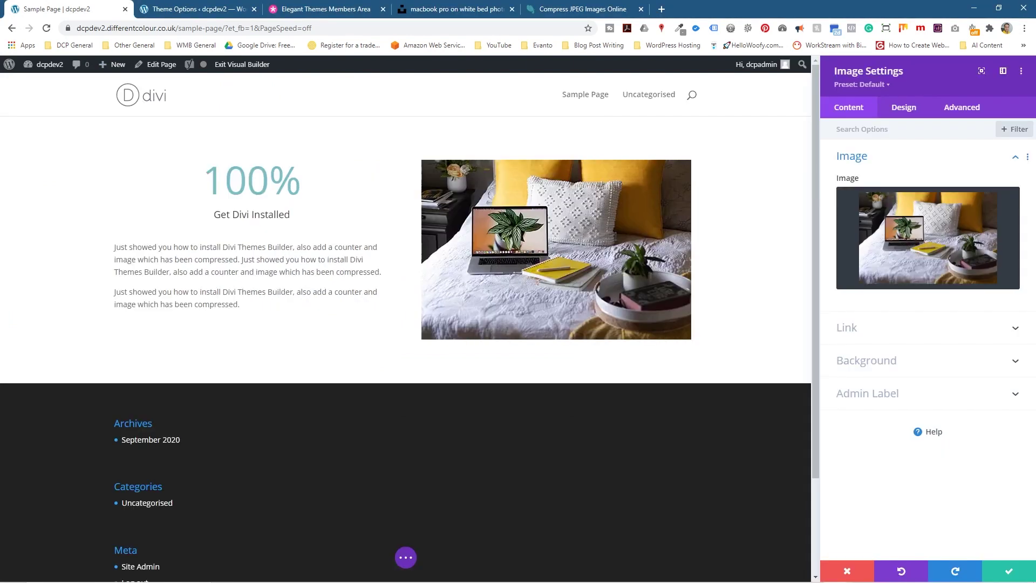
Step: Preview the Flip and Fold animations on the image and set its animation style to Slide
click(903, 111)
click(860, 390)
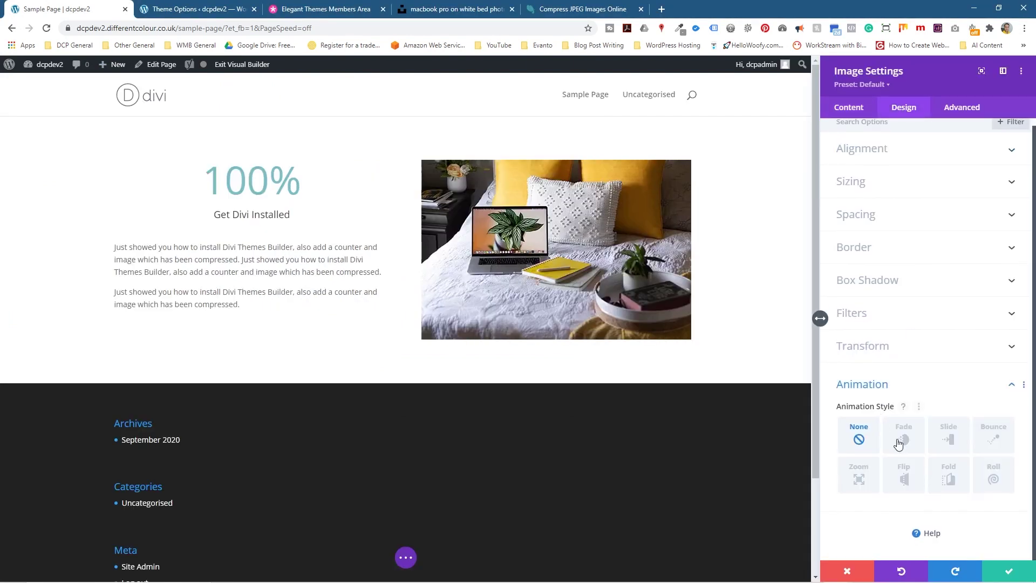
click(904, 480)
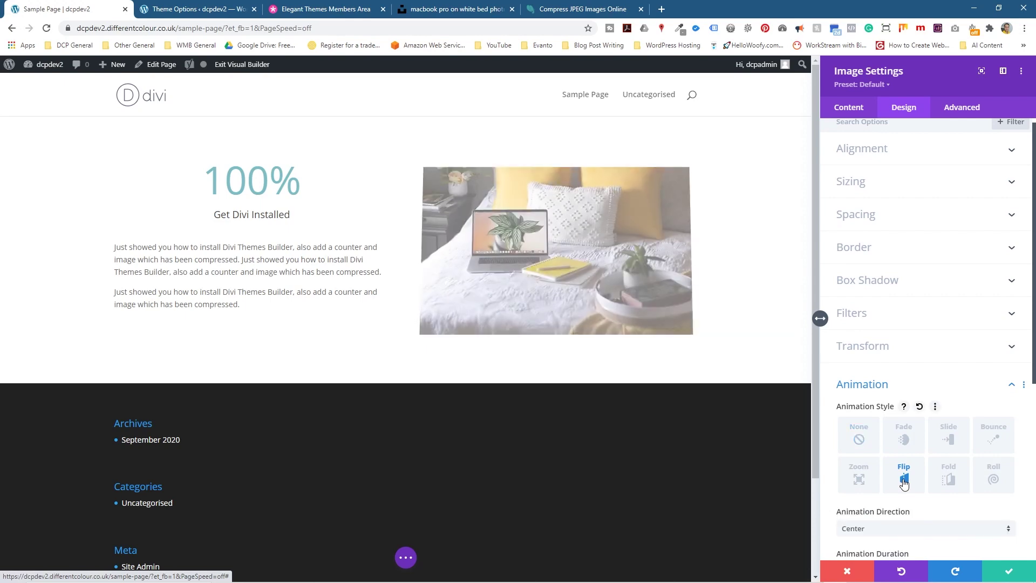
click(943, 478)
click(950, 441)
Step: Set the image's slide animation direction to Left with a 500ms delay, and save the module
scroll(886, 343, down, 5)
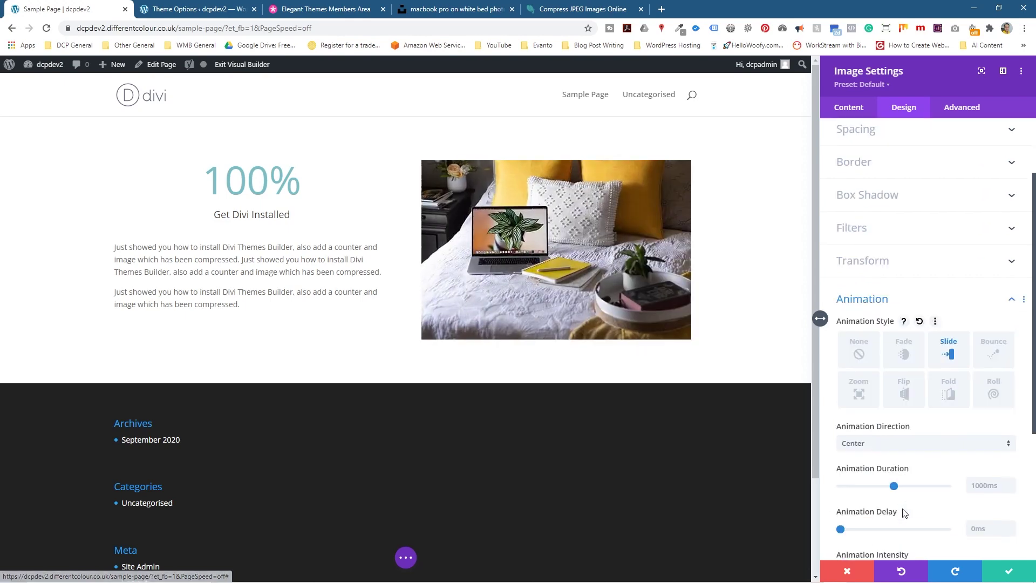
click(862, 246)
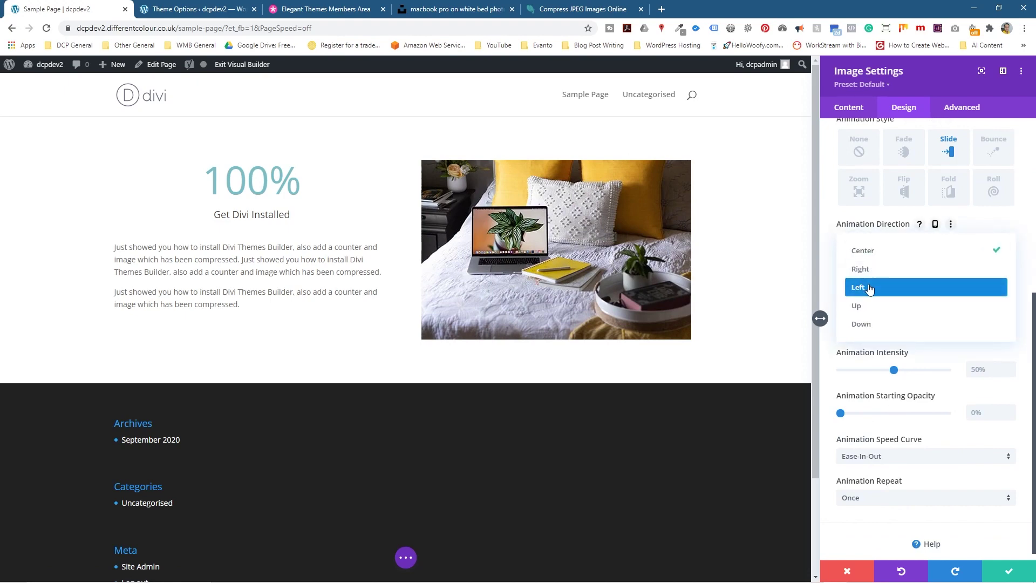
click(865, 287)
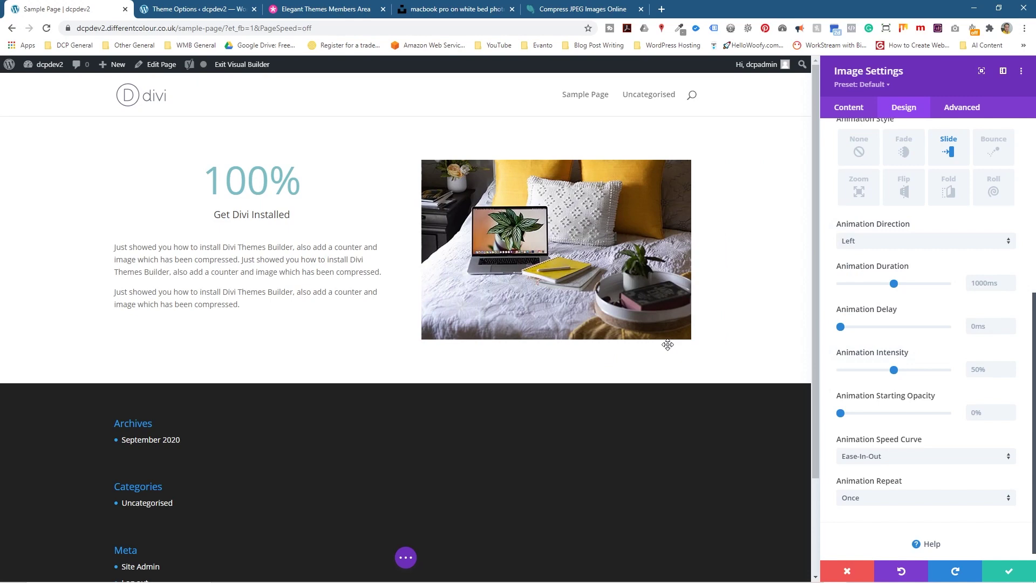
drag(840, 326, 853, 327)
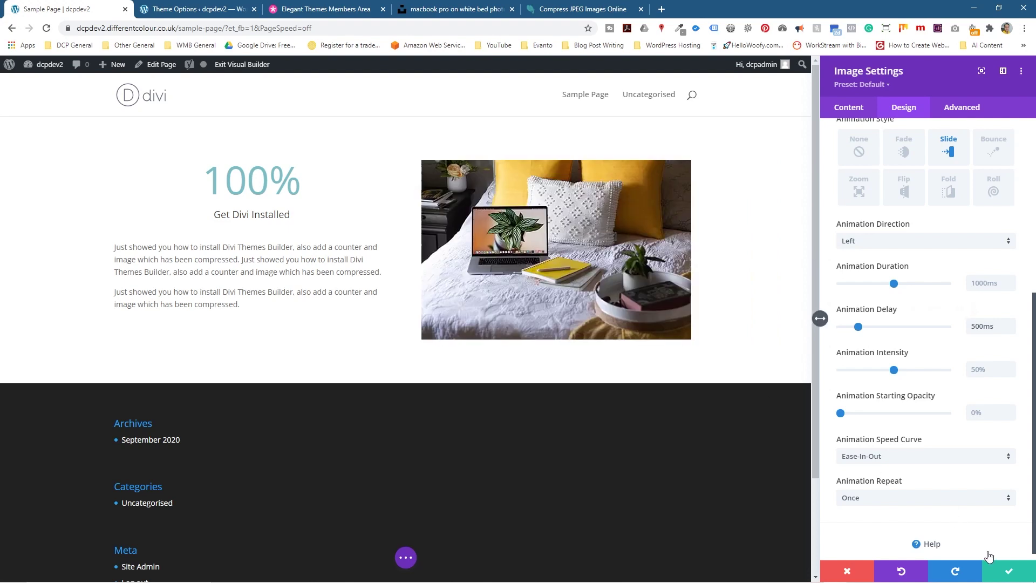
click(1010, 574)
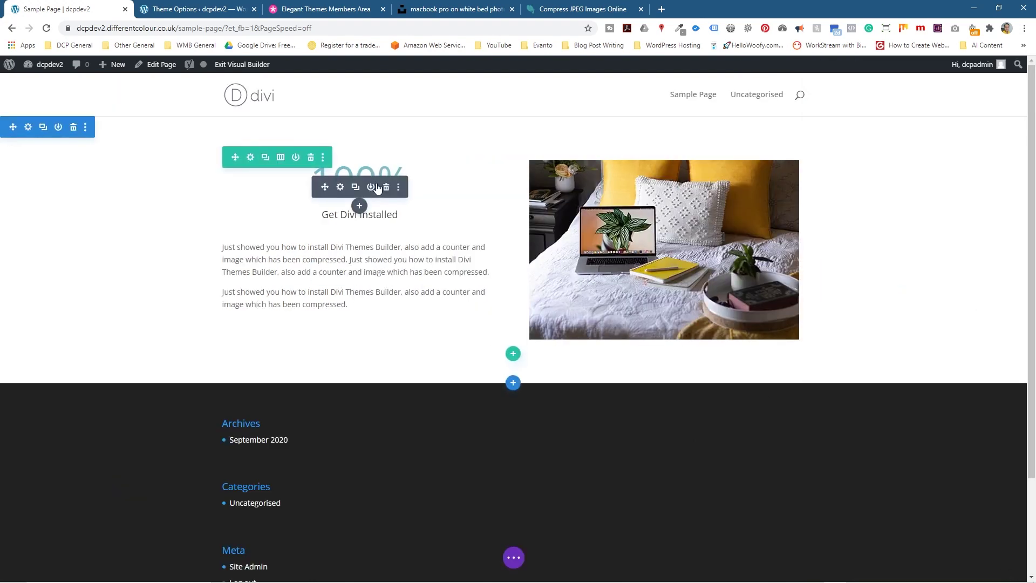
Step: Set the number counter module's animation style to Bounce in its design settings and save the module
click(340, 187)
click(902, 109)
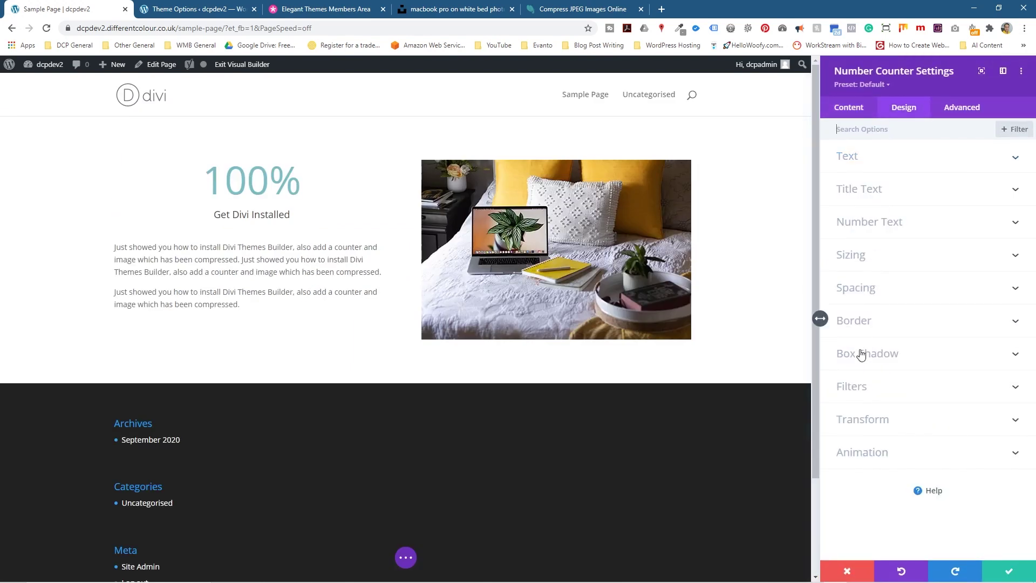
click(860, 456)
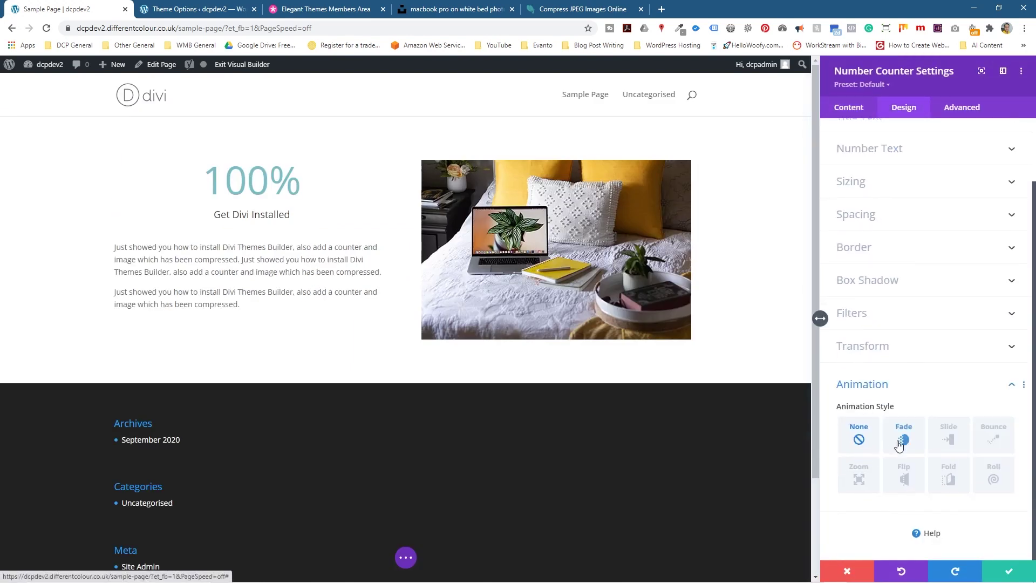
click(982, 442)
click(1010, 565)
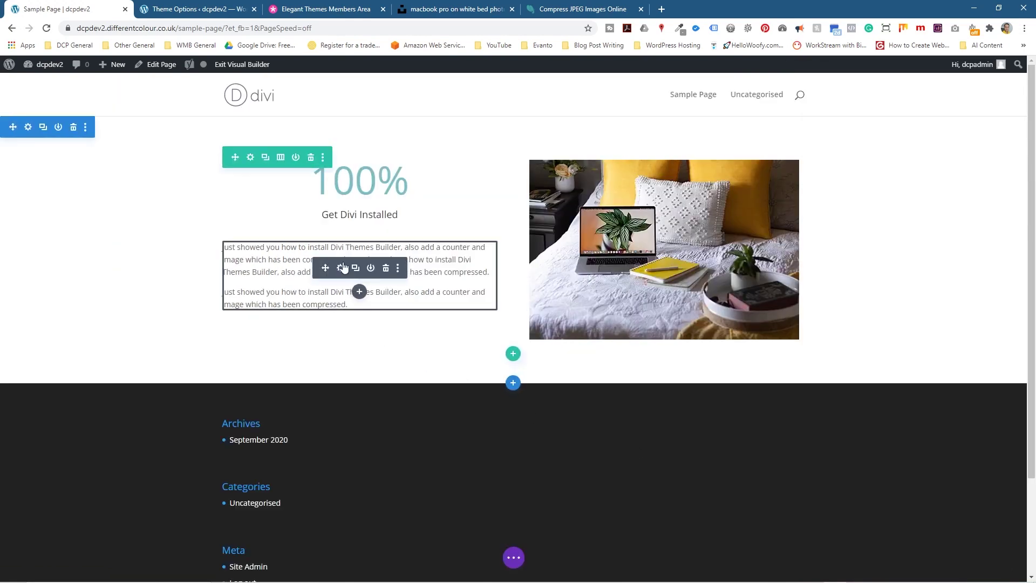
Step: Give the text module a Slide animation with direction Right and a delay of about 1100ms, and save the module
click(341, 268)
click(903, 107)
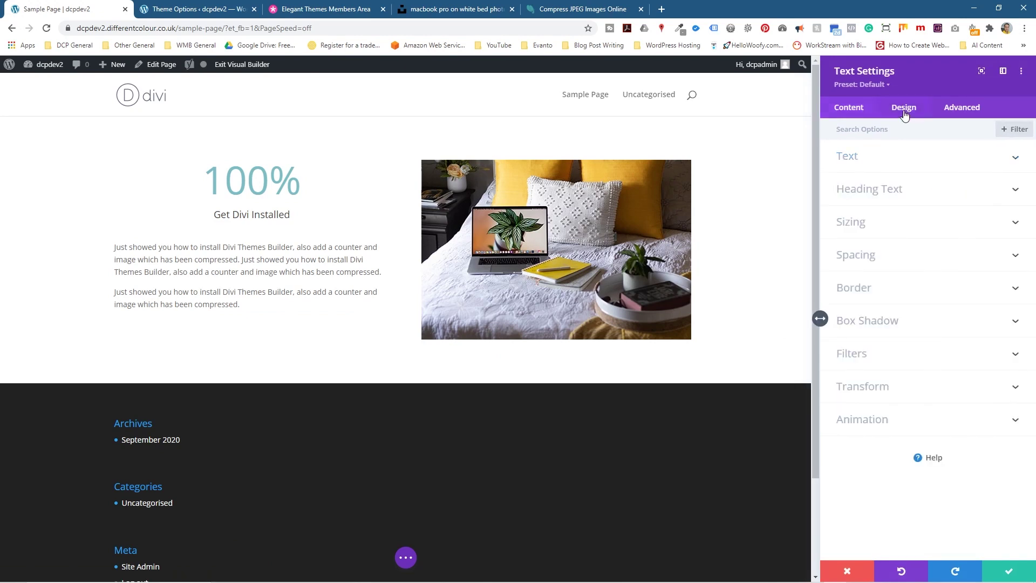
click(868, 413)
click(948, 438)
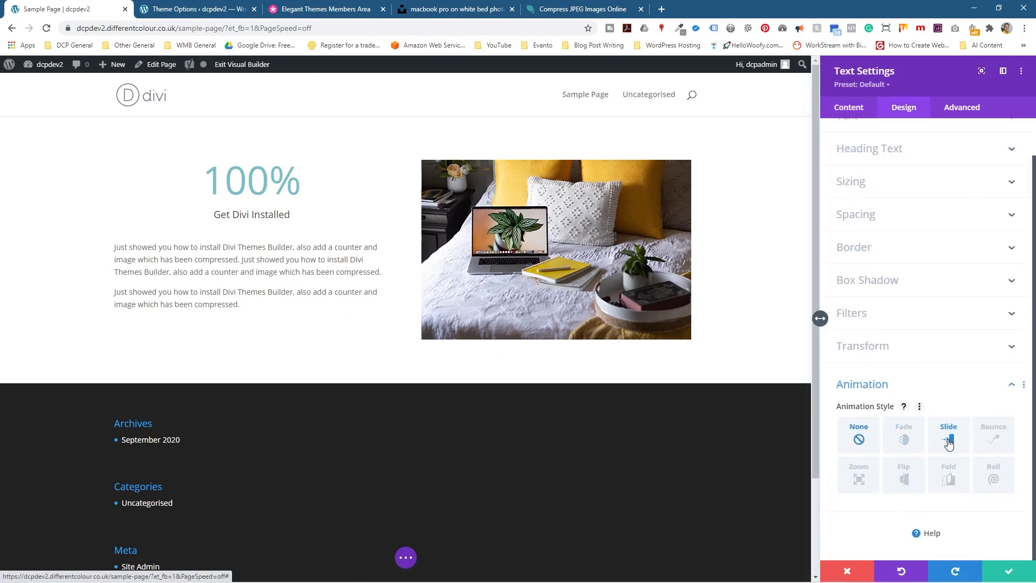
scroll(879, 513, down, 3)
click(868, 387)
click(874, 416)
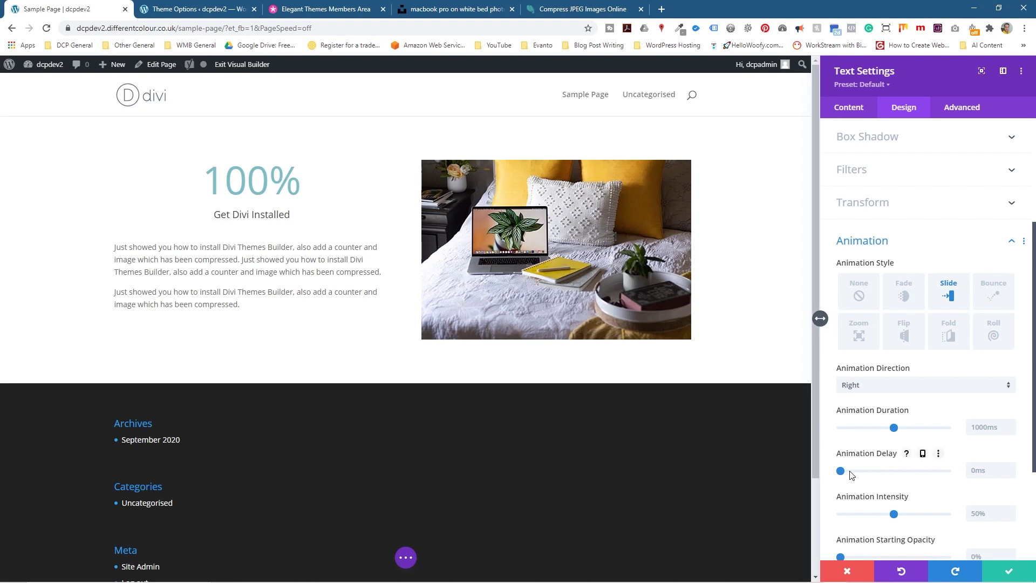
drag(840, 470, 887, 471)
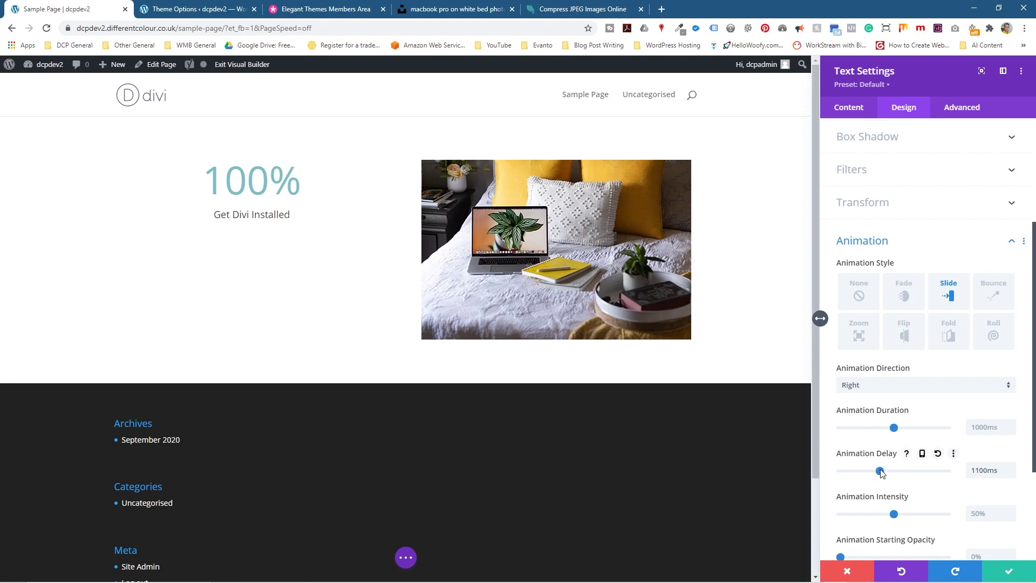
click(1008, 571)
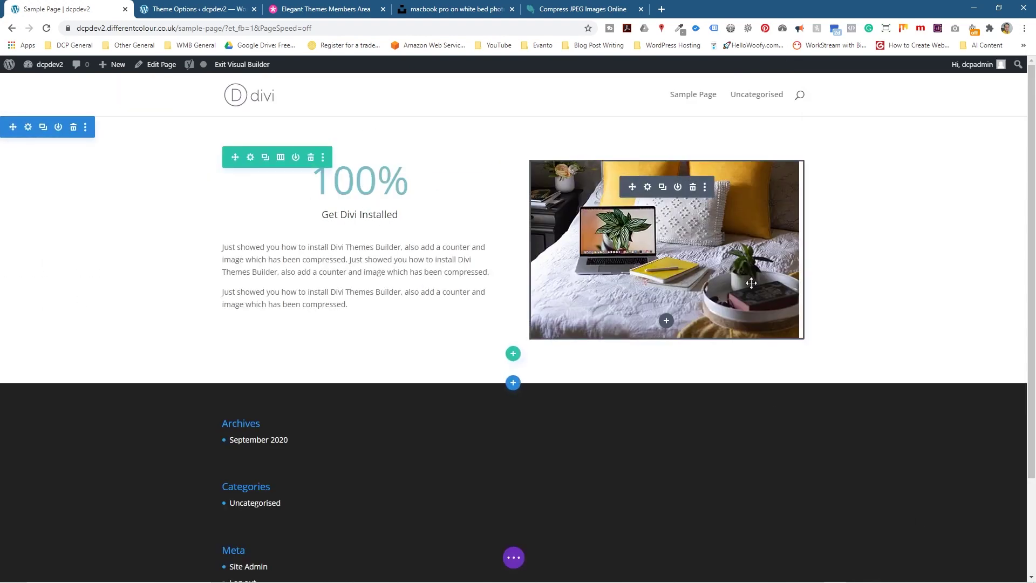
Step: Exit the Visual Builder saving the page changes, and review the animated published page down to its footer
click(247, 64)
click(564, 384)
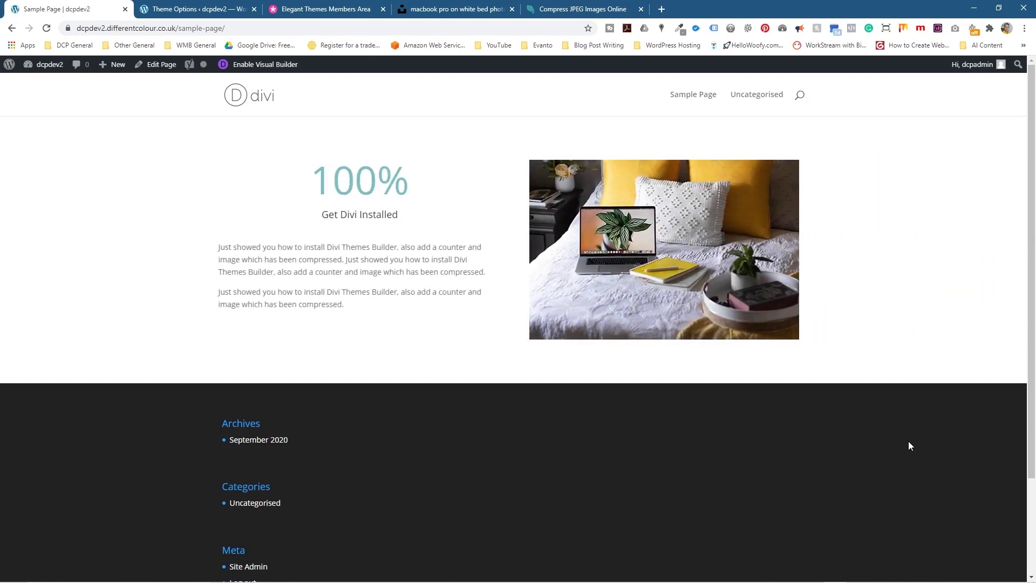
mouse_move(696, 297)
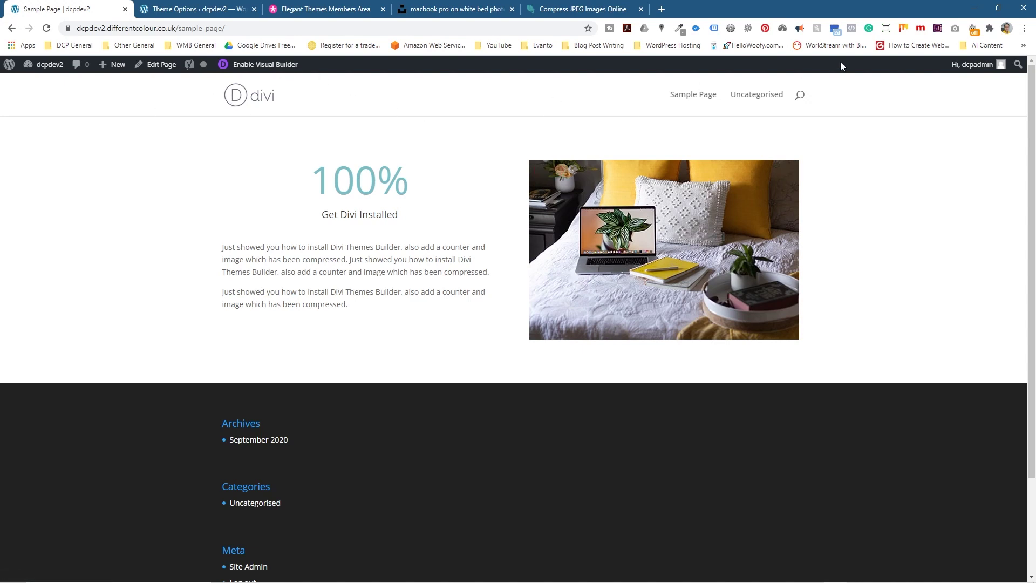
scroll(399, 340, down, 3)
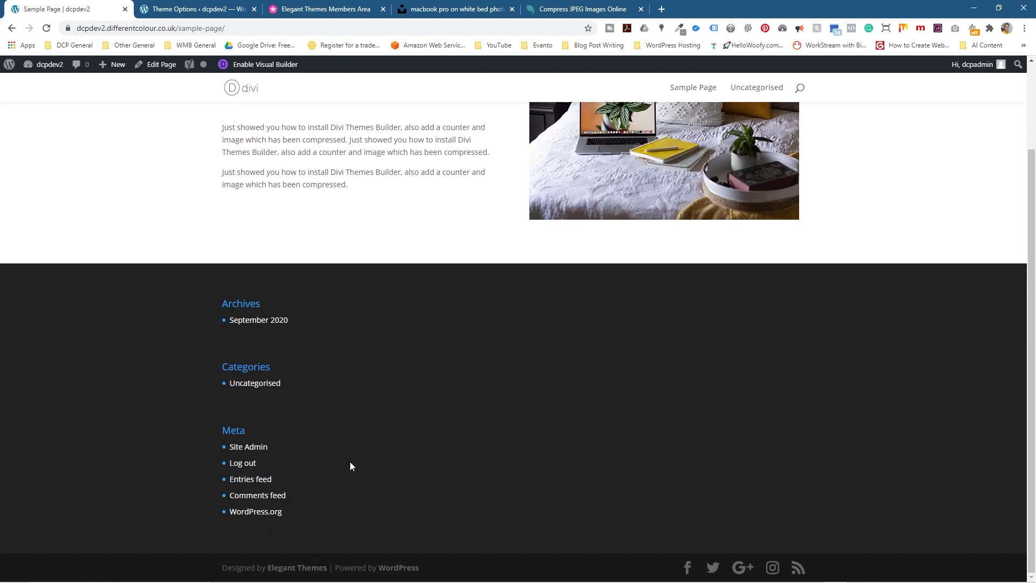
scroll(322, 519, up, 3)
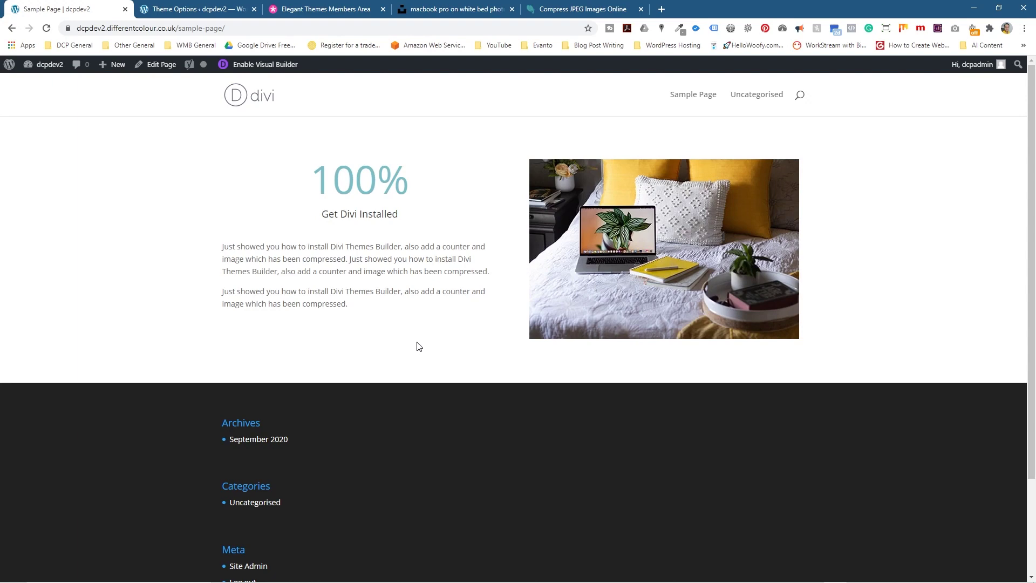
Step: Minimize the browser and close the "how to install divi theme in wordpress" folder window
click(973, 9)
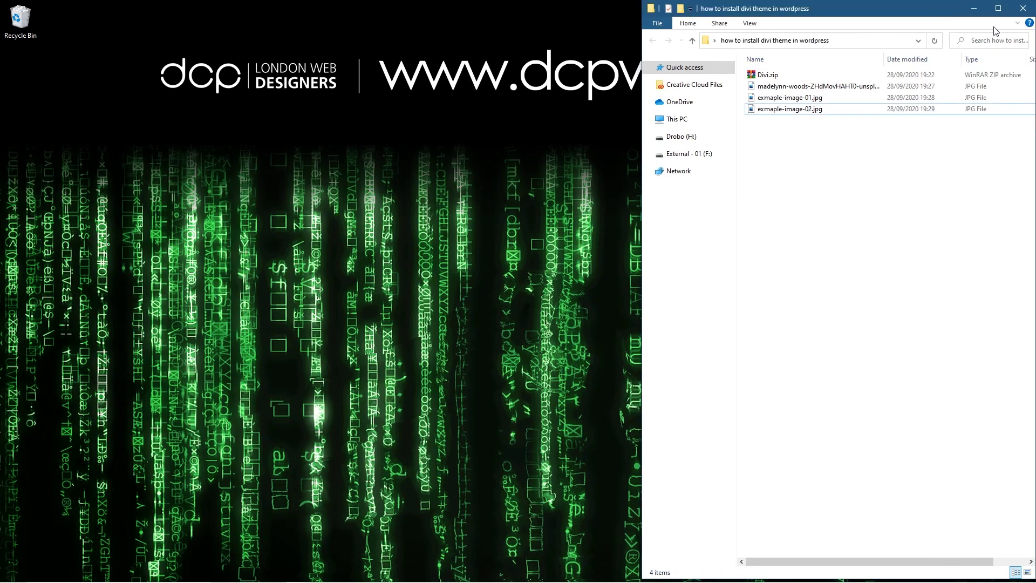
click(1022, 9)
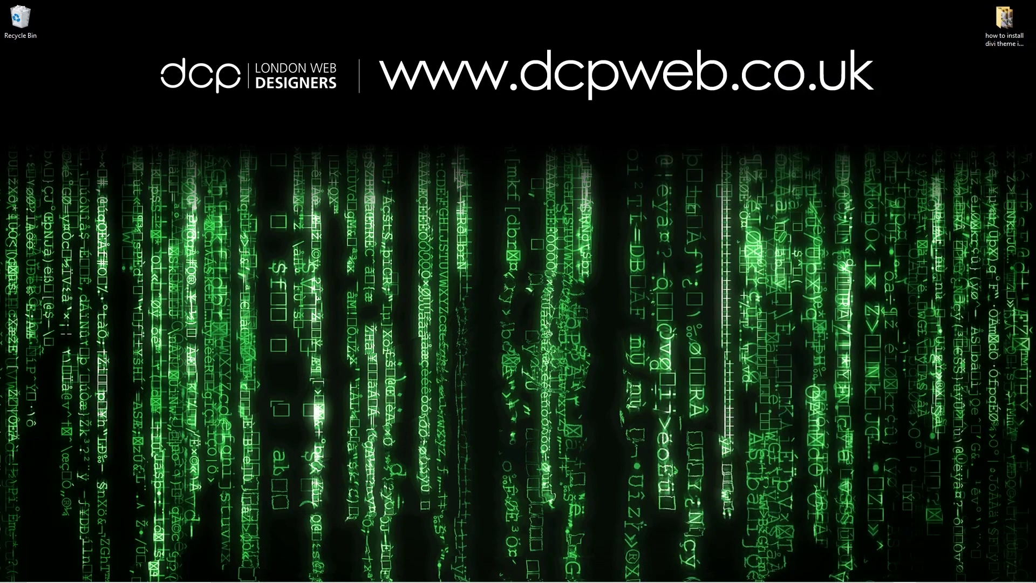